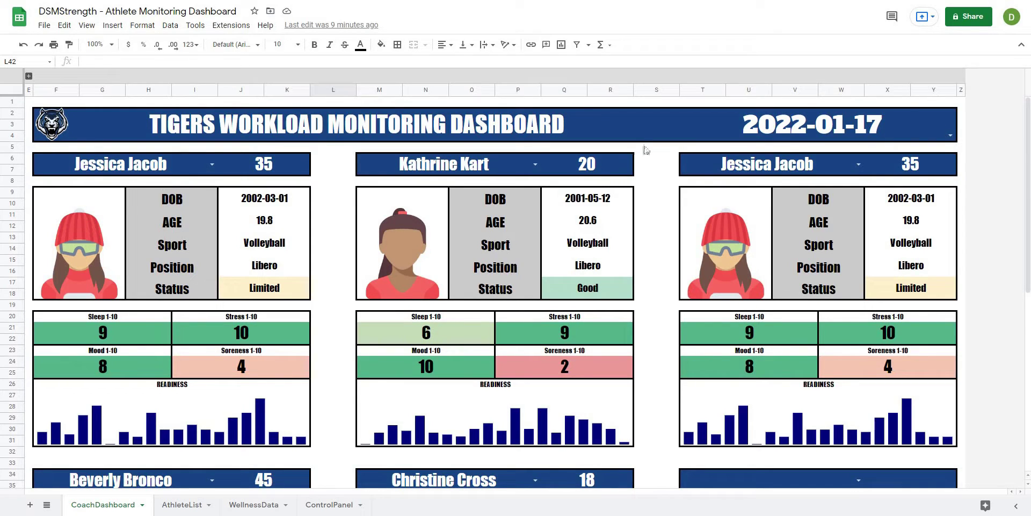
Review the daily sleep, stress, mood, soreness and readiness columns on the WellnessData sheet
{"action": "left_click", "coordinate": [950, 135]}
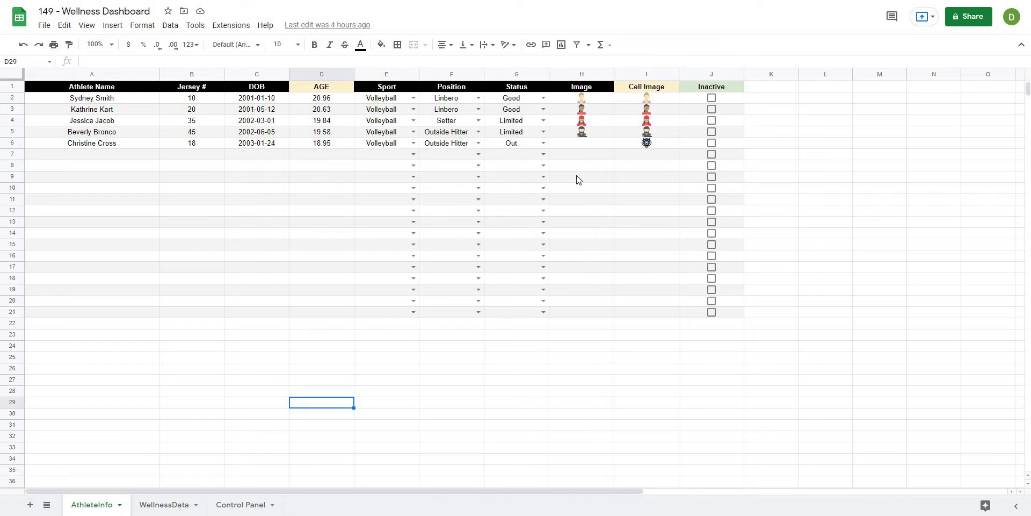
{"action": "left_click", "coordinate": [164, 504]}
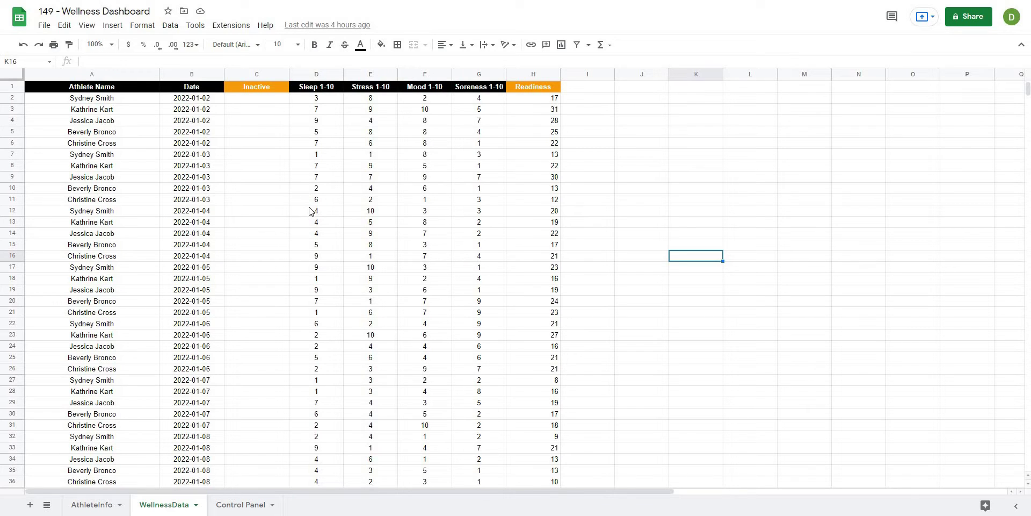
{"action": "left_click", "coordinate": [720, 188]}
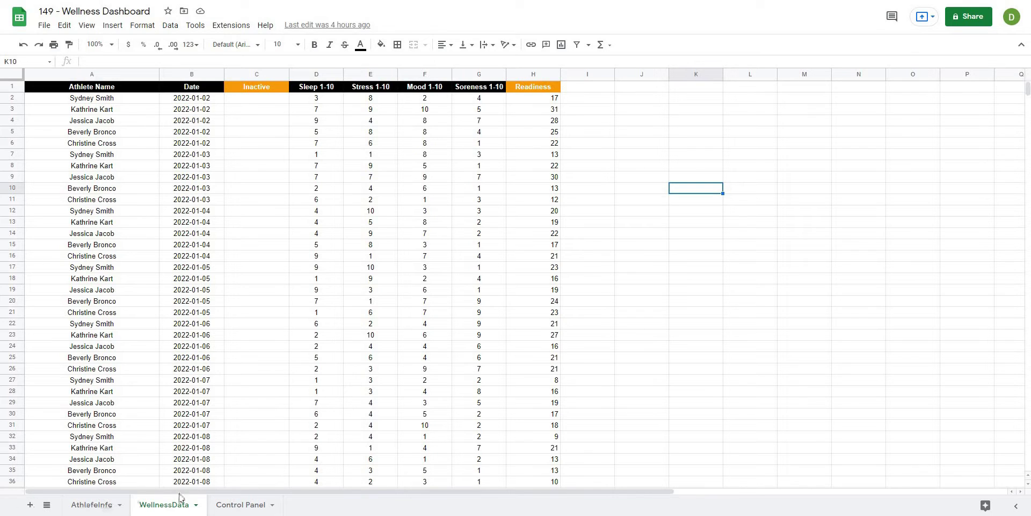
Add a new sheet named "Wellness Dashboard" and place it ahead of the AthleteInfo sheet
{"action": "left_click", "coordinate": [32, 507]}
{"action": "left_click_drag", "start_coordinate": [242, 505], "coordinate": [84, 506]}
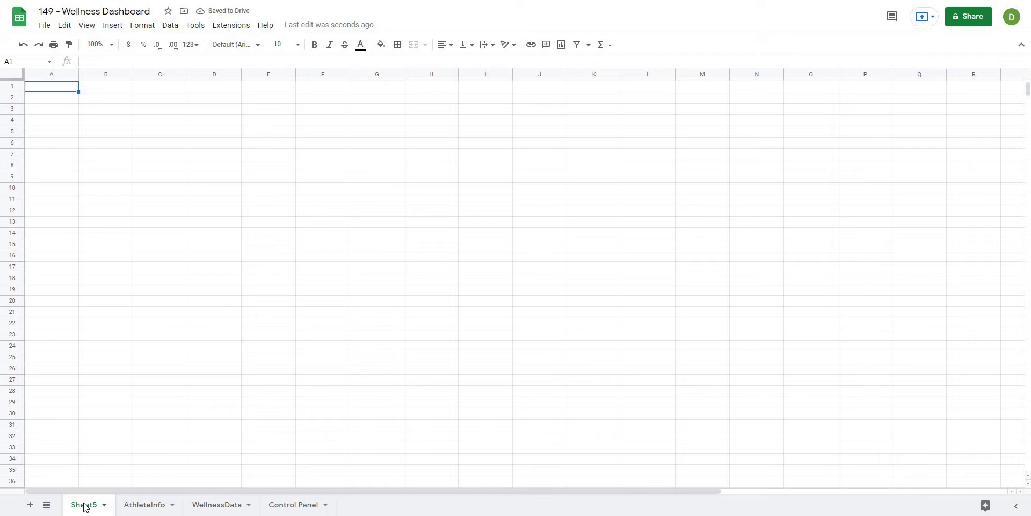
{"action": "right_click", "coordinate": [85, 508]}
{"action": "left_click", "coordinate": [81, 374]}
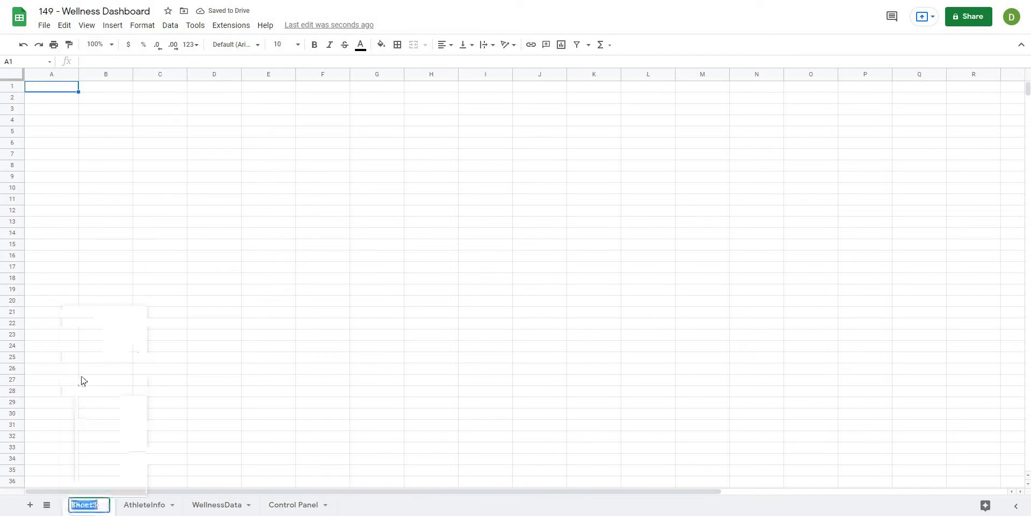
{"action": "type", "text": "Well"}
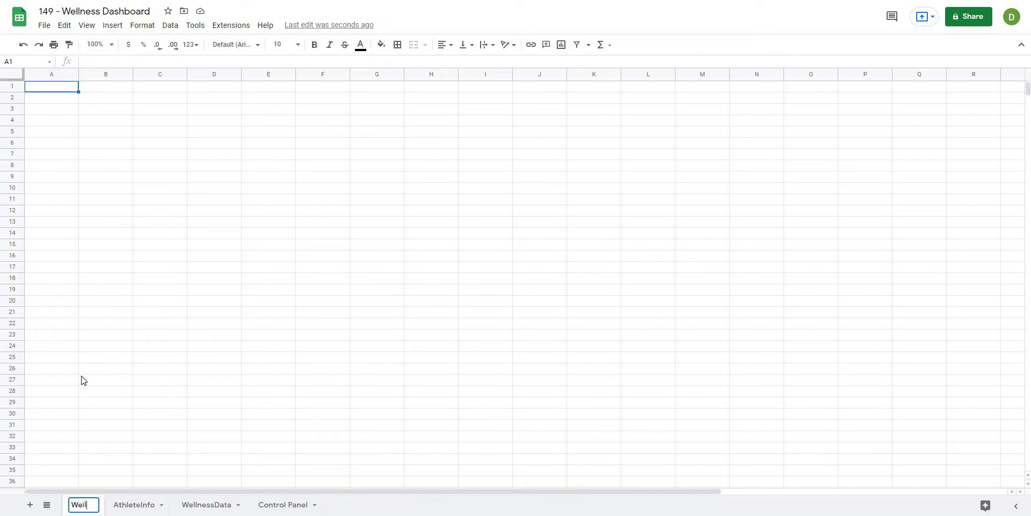
{"action": "type", "text": "ness Dash"}
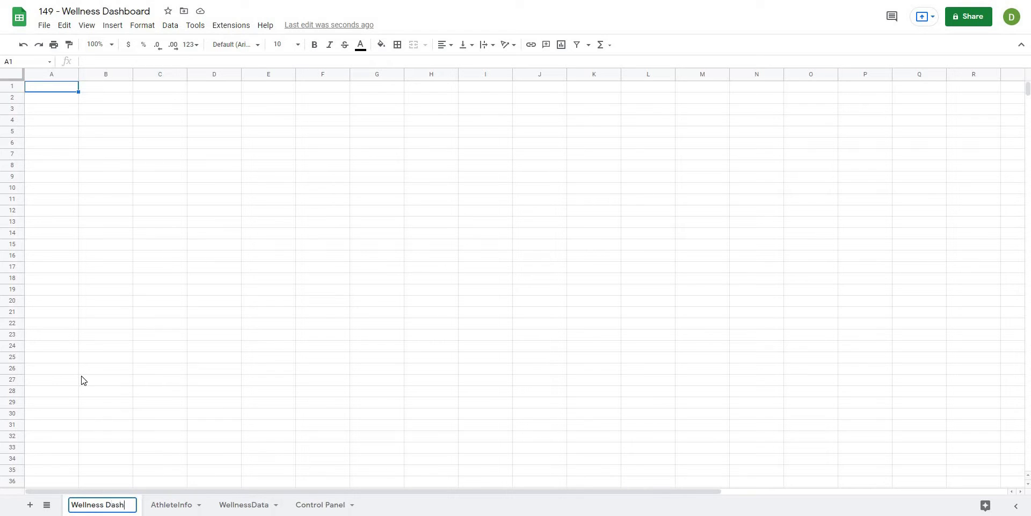
{"action": "type", "text": "board"}
{"action": "key", "text": "Return"}
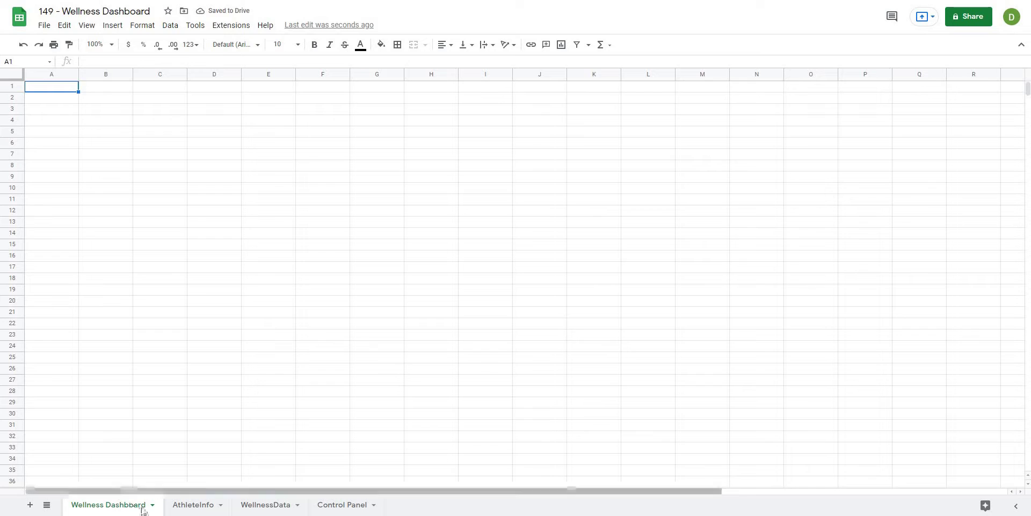
Change the tab color of the Wellness Dashboard sheet to red
{"action": "left_click", "coordinate": [100, 460]}
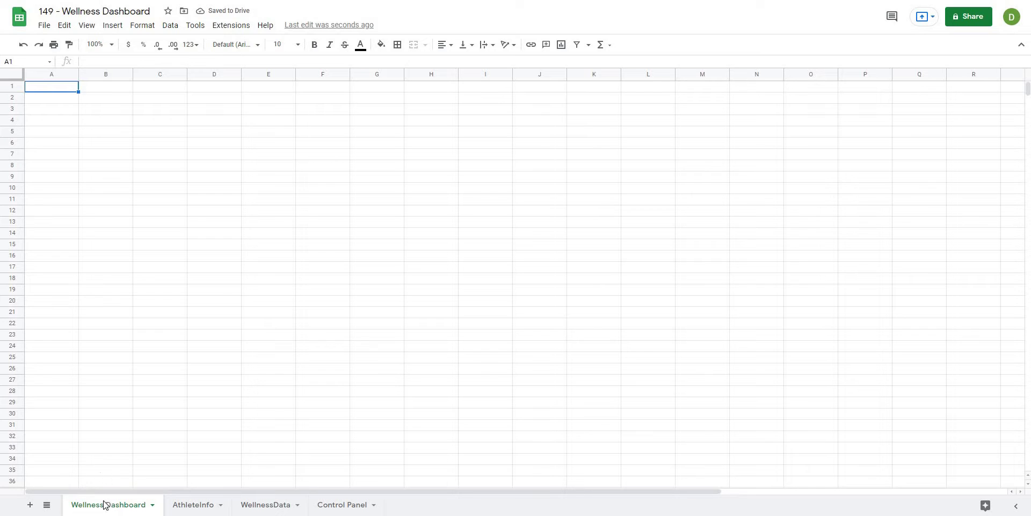
{"action": "left_click", "coordinate": [154, 507]}
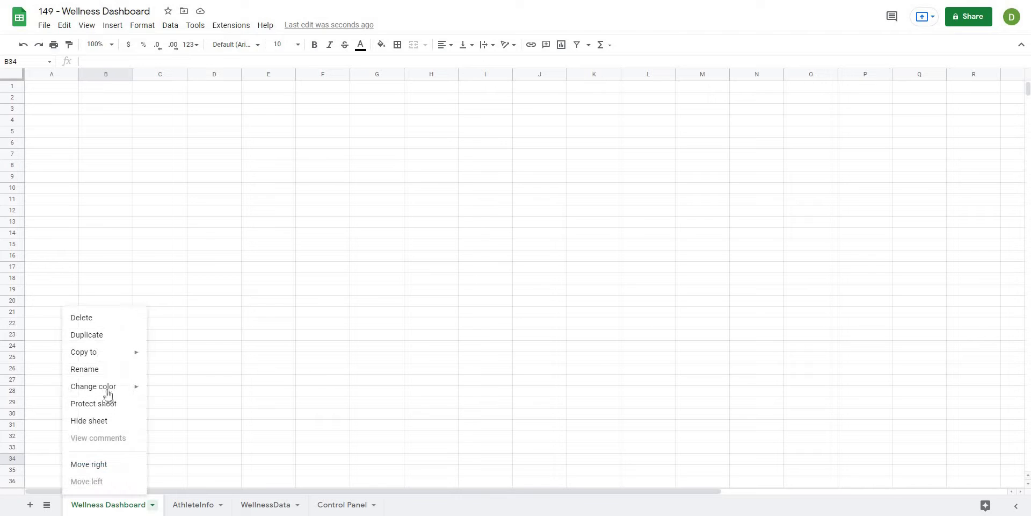
{"action": "mouse_move", "coordinate": [106, 386]}
{"action": "left_click", "coordinate": [166, 292]}
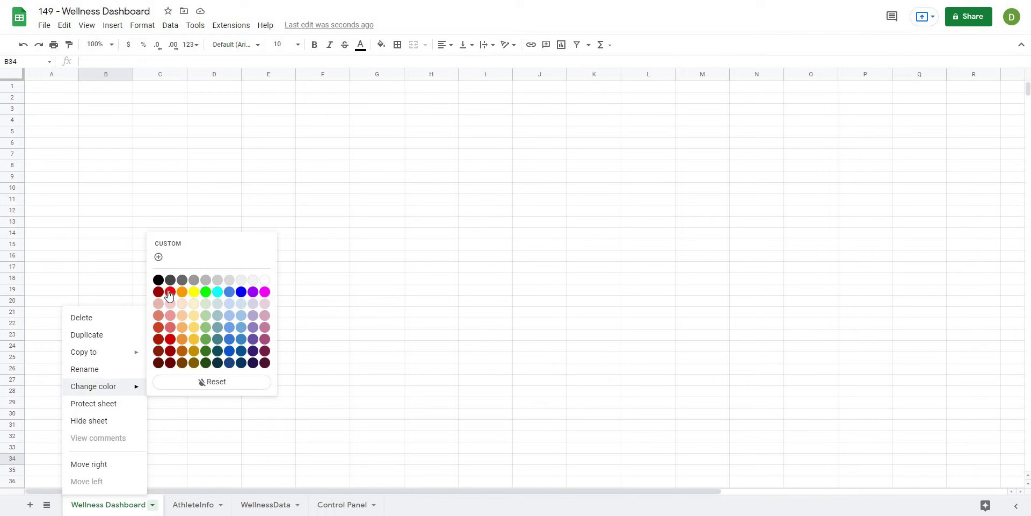
{"action": "left_click", "coordinate": [321, 393]}
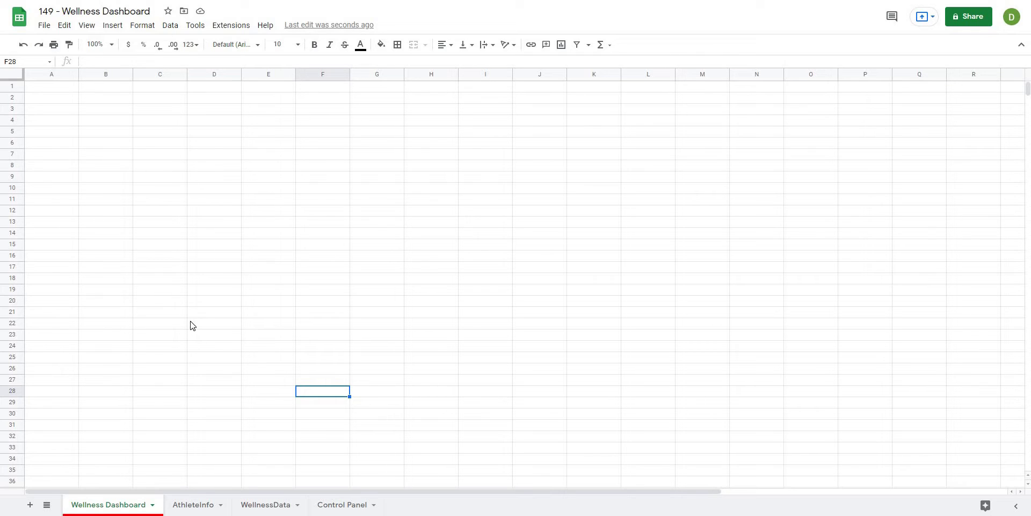
Preview the print layout of the blank Wellness Dashboard sheet, then return to the spreadsheet
{"action": "left_click", "coordinate": [182, 281]}
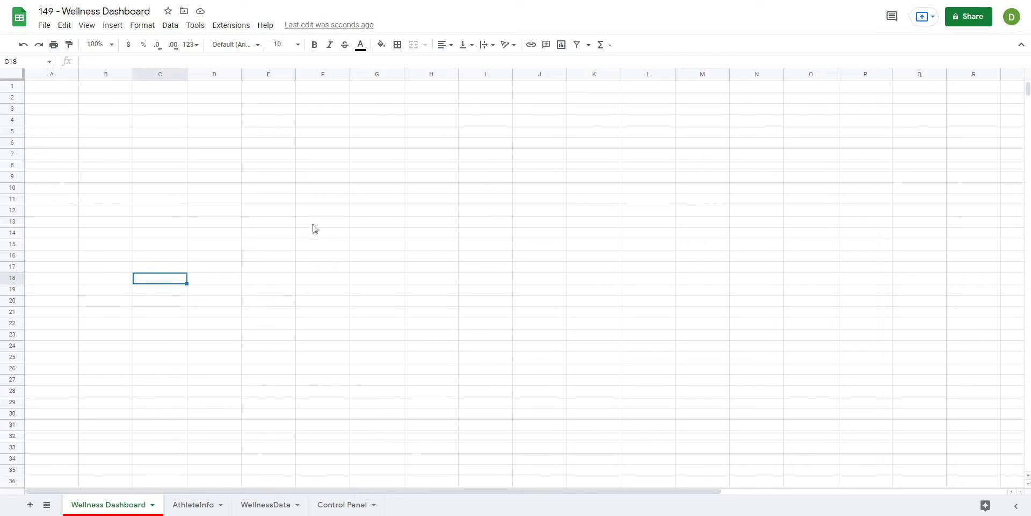
{"action": "left_click", "coordinate": [195, 132]}
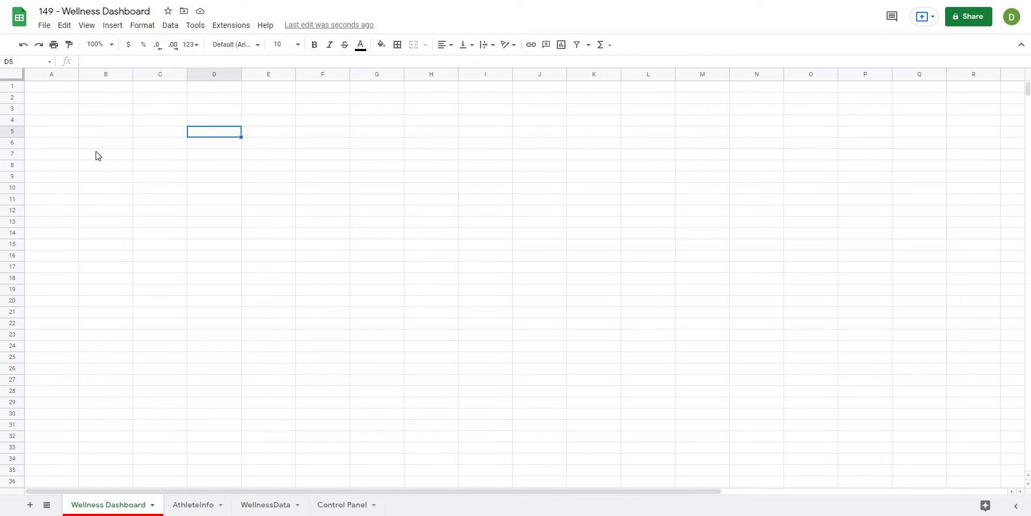
{"action": "left_click", "coordinate": [53, 46]}
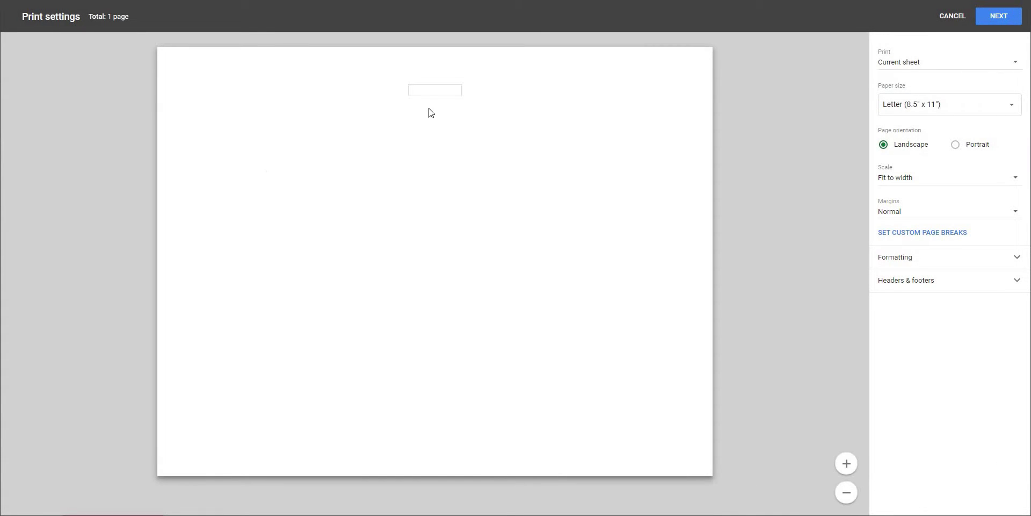
{"action": "left_click", "coordinate": [953, 16]}
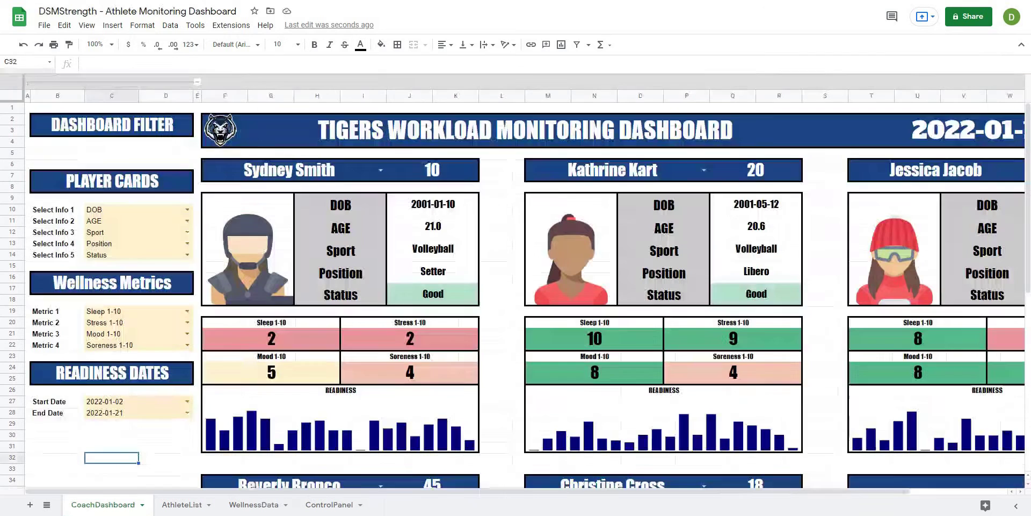
In the DSMStrength - Athlete Monitoring Dashboard file, collapse the filter columns and preview the CoachDashboard's print layout
{"action": "left_click", "coordinate": [153, 84]}
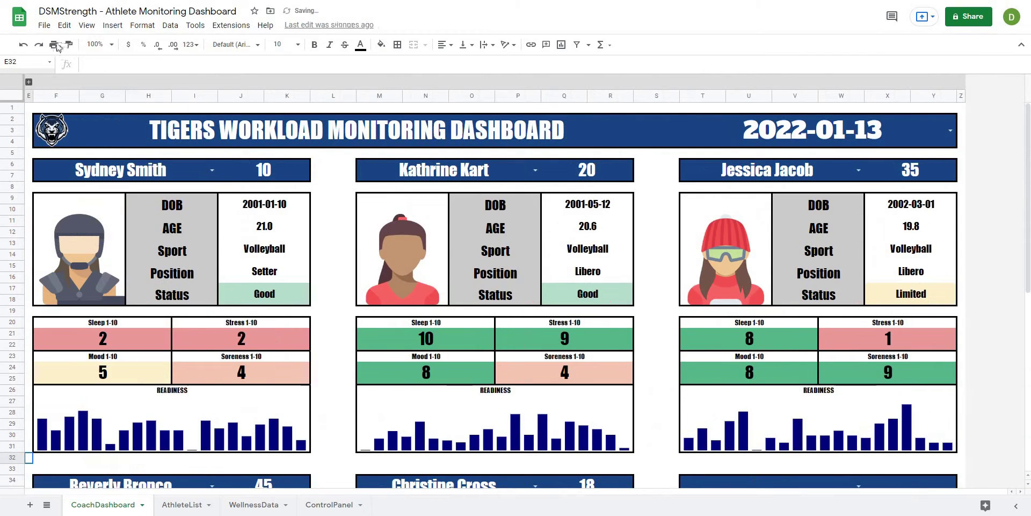
{"action": "left_click", "coordinate": [53, 45]}
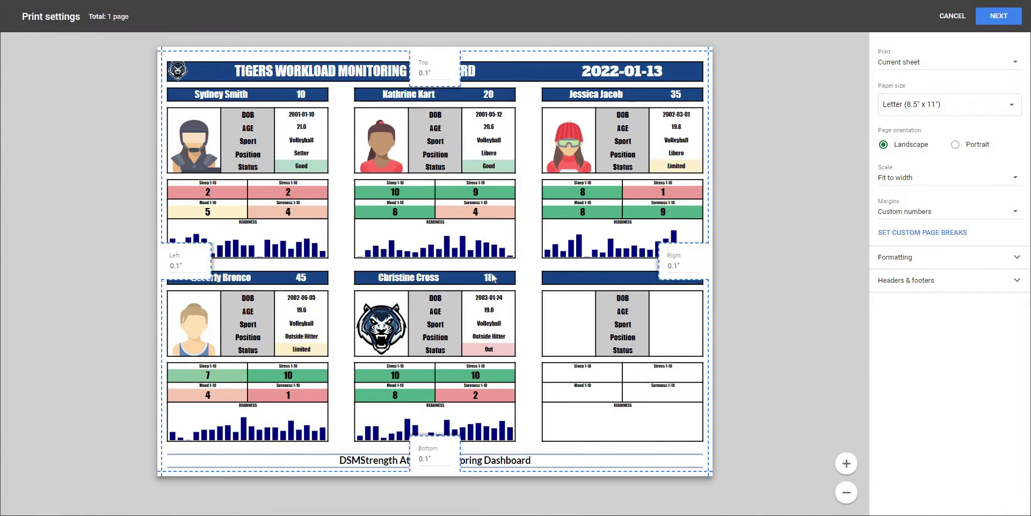
{"action": "left_click", "coordinate": [952, 16]}
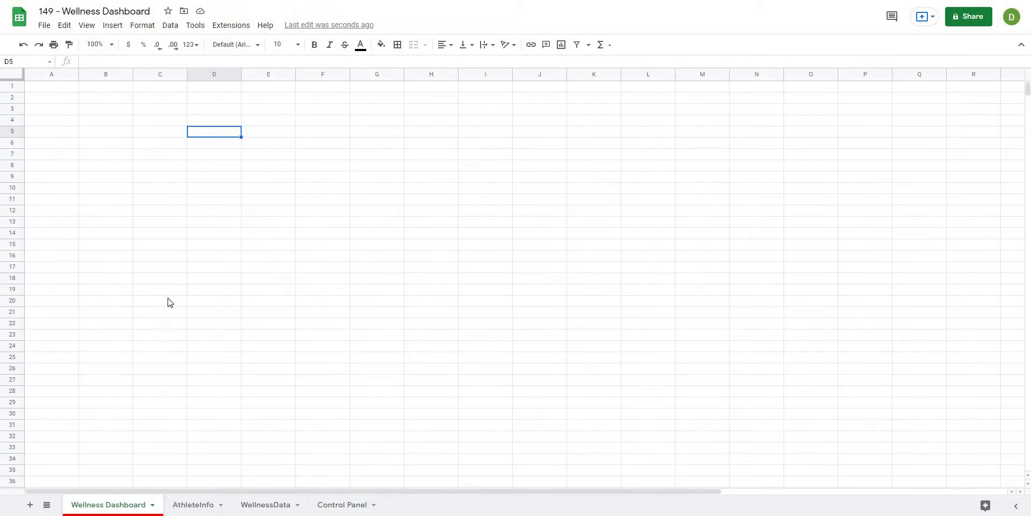
Resize column A of the Wellness Dashboard sheet to a width of 10 pixels
{"action": "left_click", "coordinate": [169, 300]}
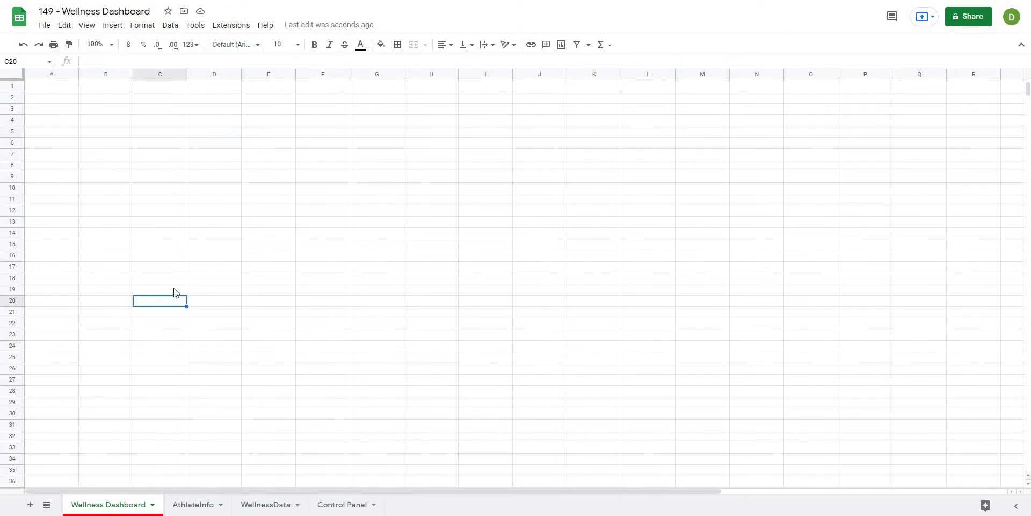
{"action": "left_click", "coordinate": [51, 75]}
{"action": "right_click", "coordinate": [51, 74]}
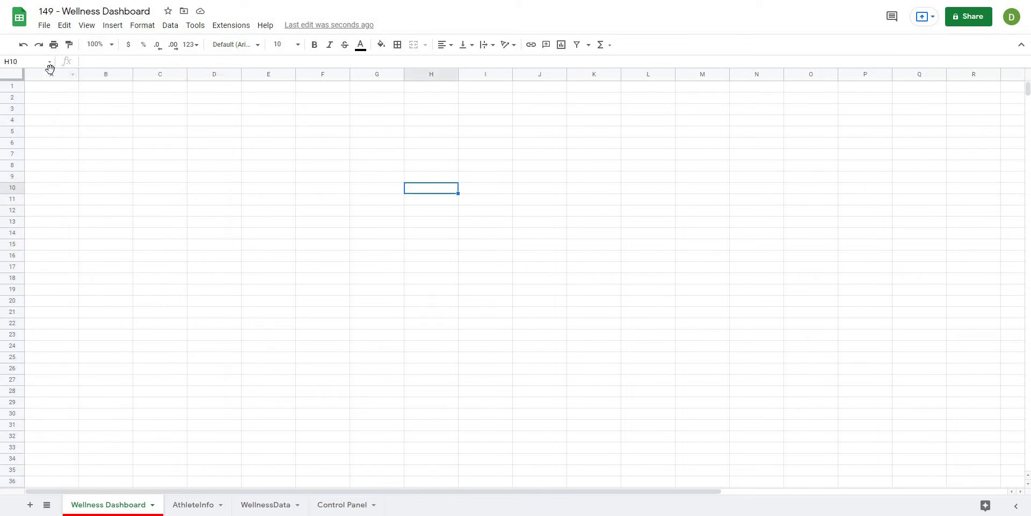
{"action": "left_click", "coordinate": [50, 73]}
{"action": "right_click", "coordinate": [50, 73]}
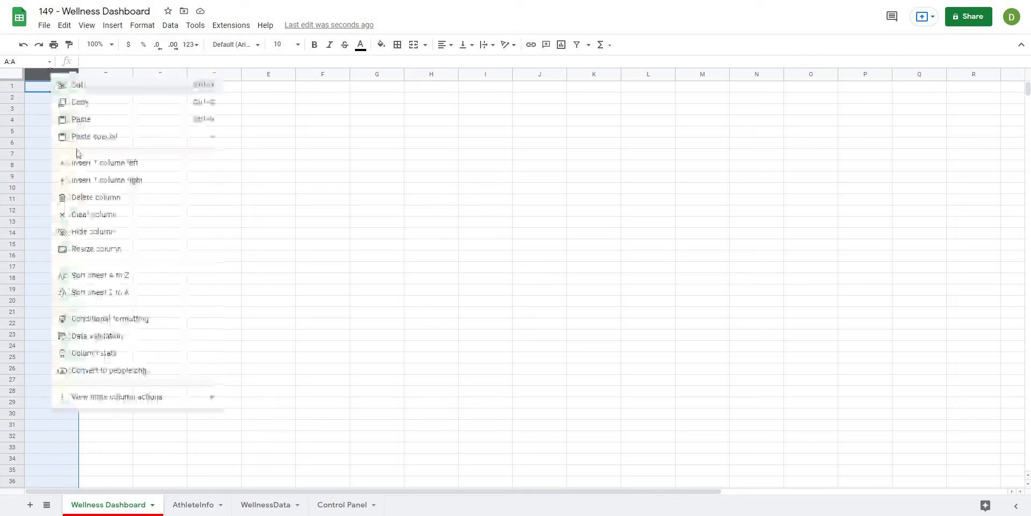
{"action": "left_click", "coordinate": [97, 249]}
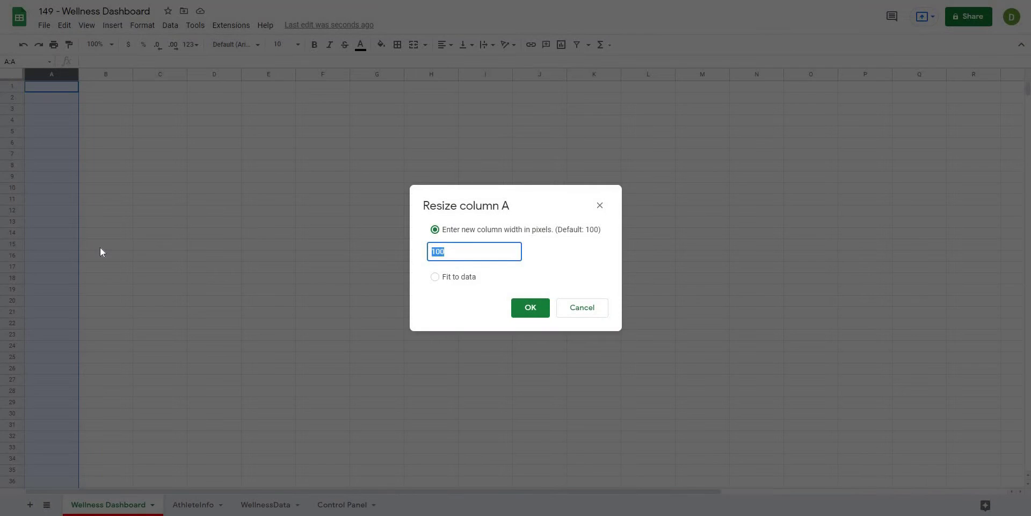
{"action": "type", "text": "10"}
{"action": "key", "text": "Return"}
{"action": "left_click", "coordinate": [122, 177]}
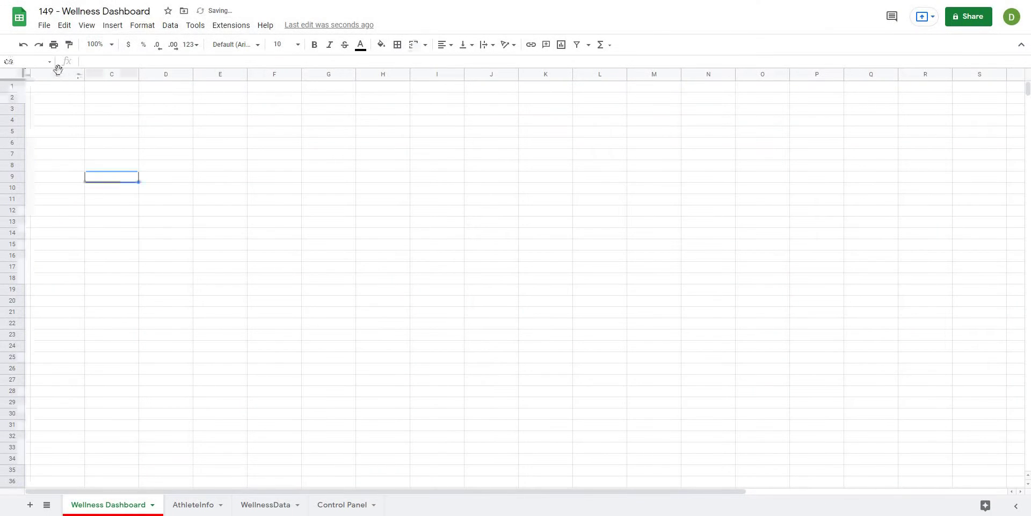
Apply the default column width of 100 pixels to columns B through D
{"action": "mouse_move", "coordinate": [58, 74]}
{"action": "left_mouse_down"}
{"action": "mouse_move", "coordinate": [161, 74]}
{"action": "mouse_move", "coordinate": [58, 74]}
{"action": "left_mouse_up"}
{"action": "right_click", "coordinate": [58, 75]}
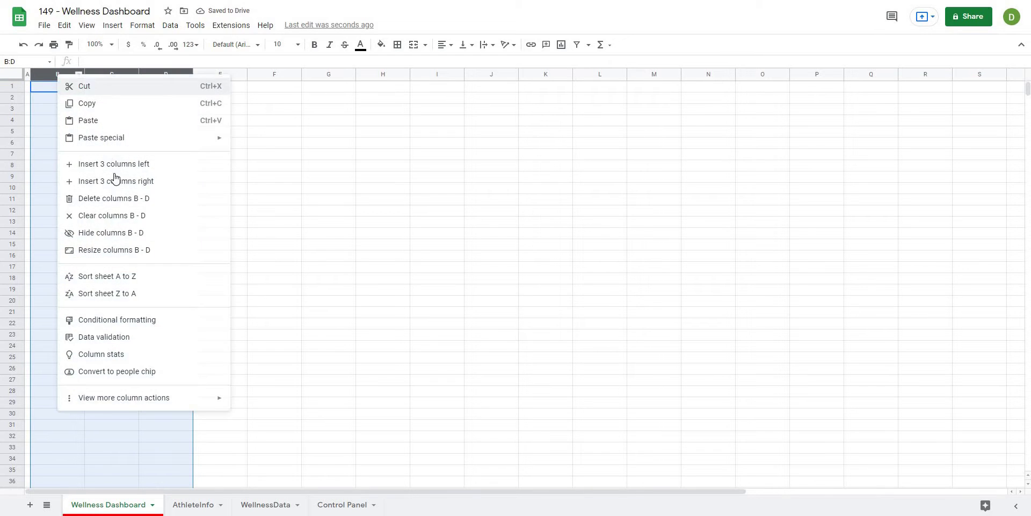
{"action": "left_click", "coordinate": [107, 251]}
{"action": "left_click", "coordinate": [529, 306]}
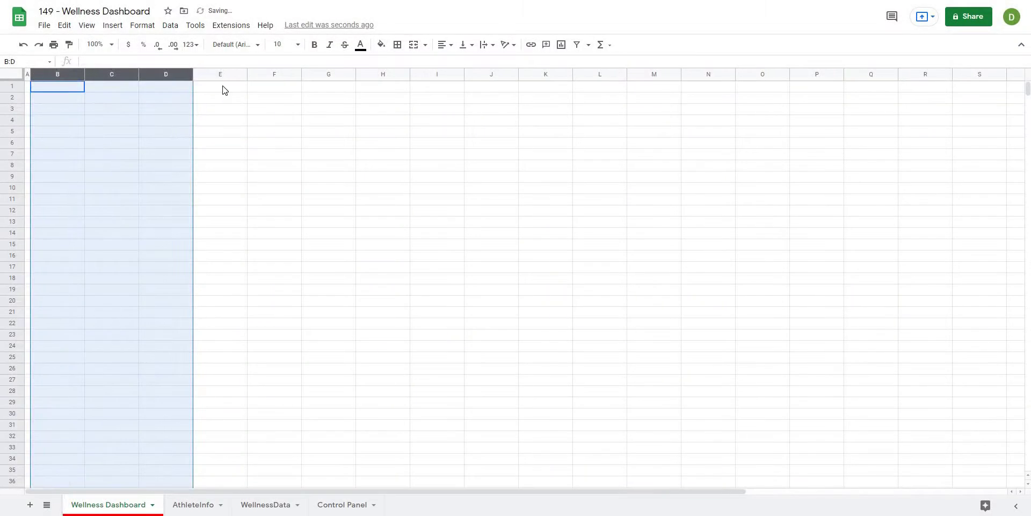
{"action": "left_click", "coordinate": [221, 131]}
Merge cells B2:D3 and enter the heading "Dashboard Filters" in the merged cell
{"action": "left_click", "coordinate": [60, 87]}
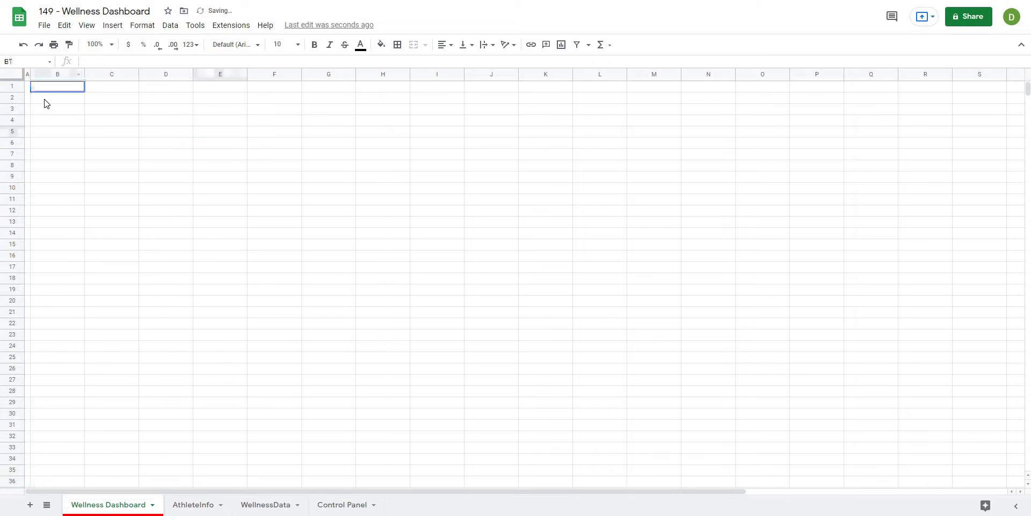
{"action": "left_click_drag", "start_coordinate": [47, 102], "coordinate": [168, 108]}
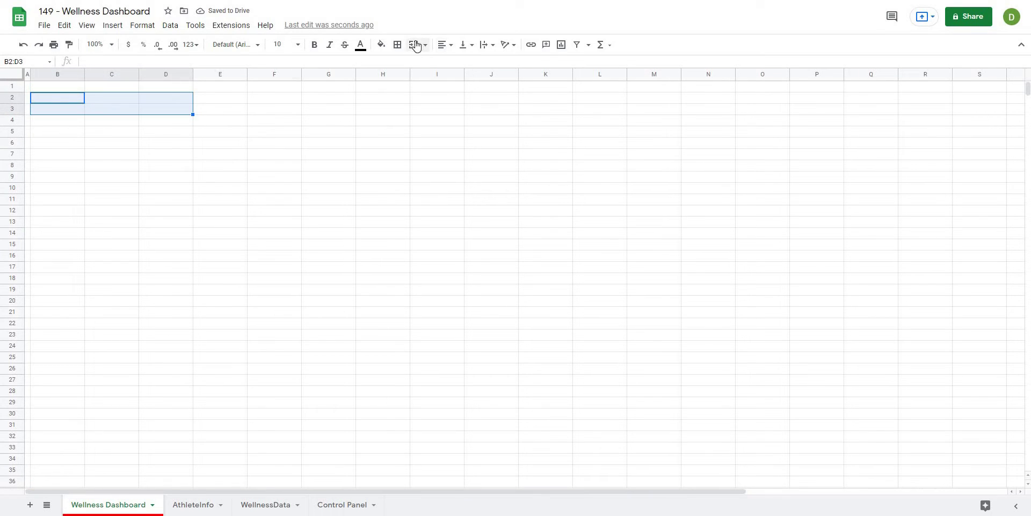
{"action": "left_click", "coordinate": [415, 45]}
{"action": "type", "text": "Da"}
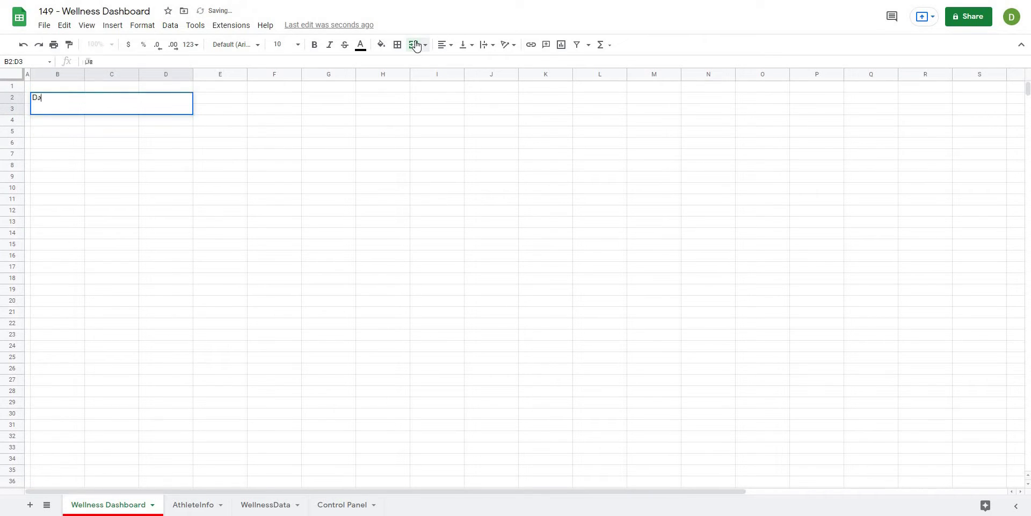
{"action": "type", "text": "shboard F"}
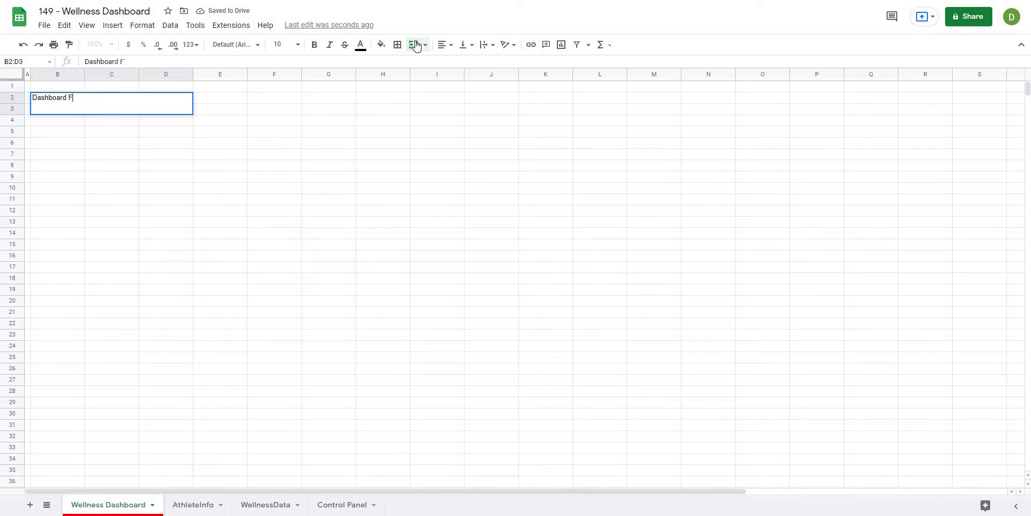
{"action": "type", "text": "ilters"}
{"action": "left_click", "coordinate": [269, 245]}
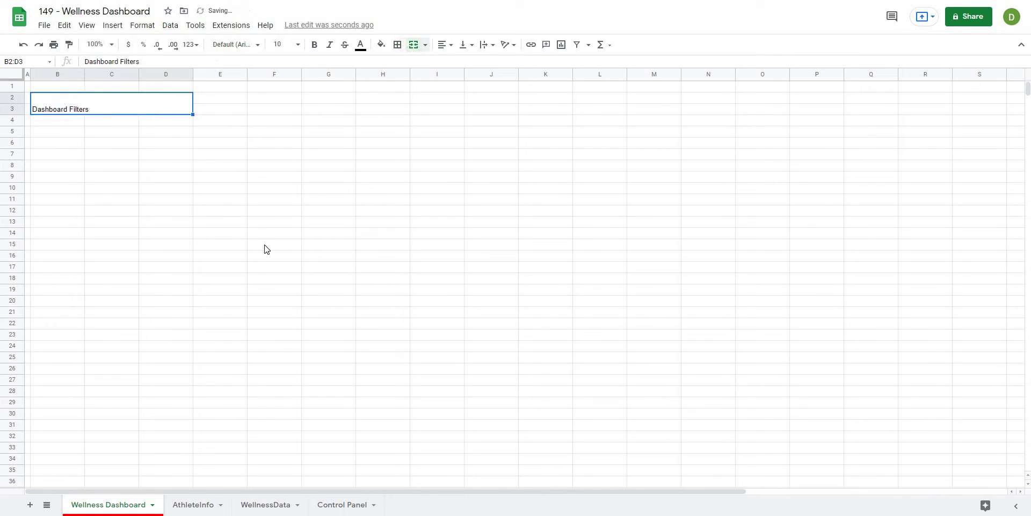
Center the Dashboard Filters heading horizontally and align it to the middle vertically
{"action": "left_click", "coordinate": [110, 110]}
{"action": "left_click", "coordinate": [445, 46]}
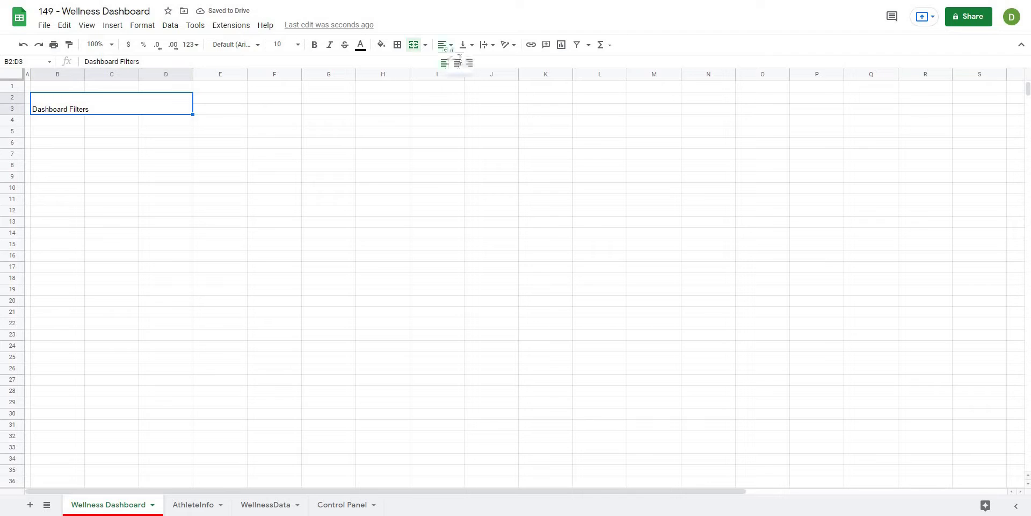
{"action": "left_click", "coordinate": [457, 62]}
{"action": "left_click", "coordinate": [464, 45]}
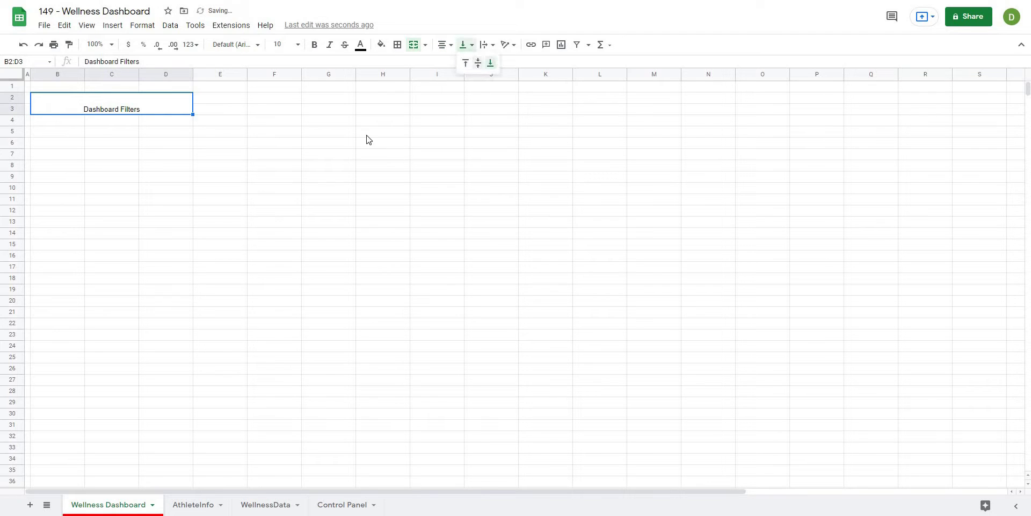
{"action": "left_click", "coordinate": [478, 63]}
{"action": "left_click", "coordinate": [383, 153]}
Resize column E of the Wellness Dashboard sheet to a width of 10 pixels
{"action": "right_click", "coordinate": [224, 74]}
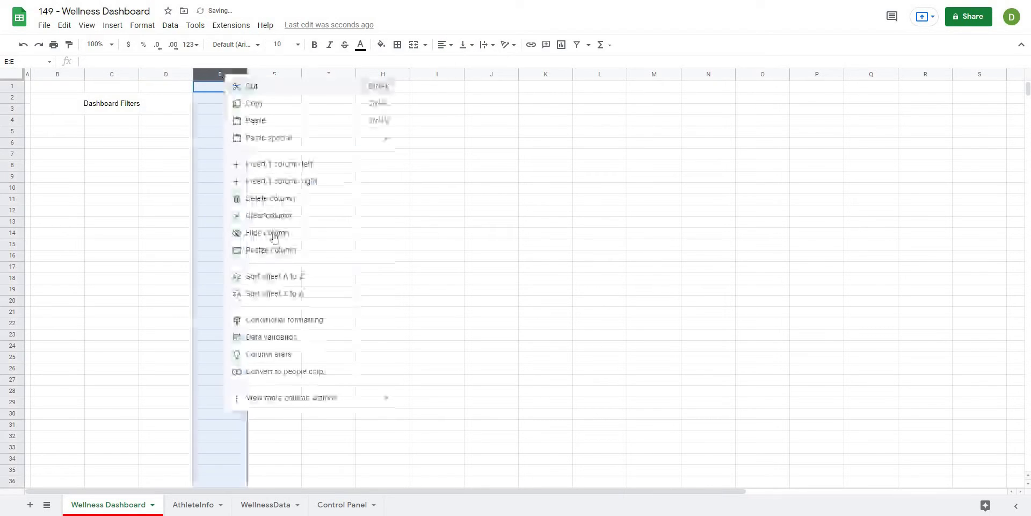
{"action": "left_click", "coordinate": [271, 250]}
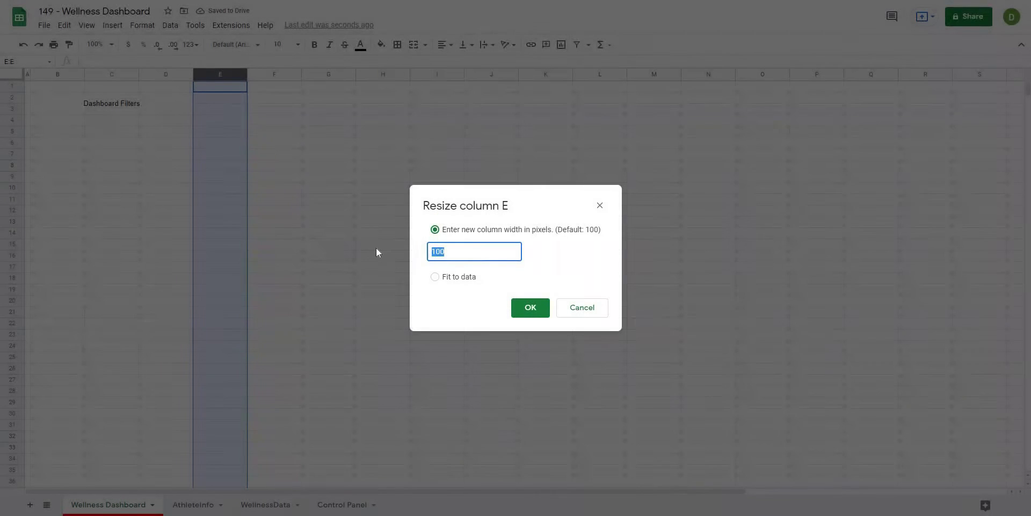
{"action": "type", "text": "10"}
{"action": "key", "text": "Return"}
{"action": "left_click", "coordinate": [394, 236]}
Add an outer border around the merged Dashboard Filters heading in B2:D3
{"action": "mouse_move", "coordinate": [59, 108]}
{"action": "left_mouse_down"}
{"action": "mouse_move", "coordinate": [57, 124]}
{"action": "mouse_move", "coordinate": [59, 108]}
{"action": "left_mouse_up"}
{"action": "left_click", "coordinate": [397, 47]}
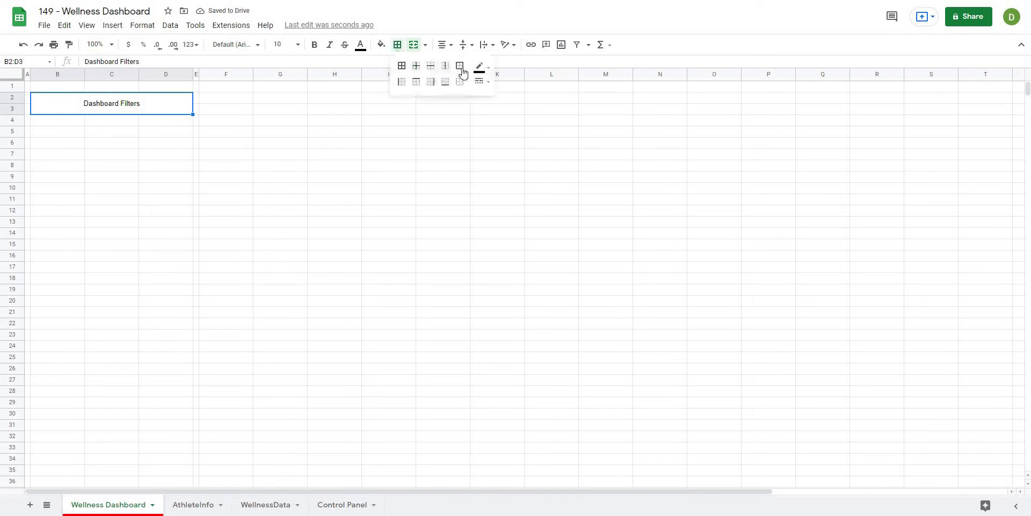
{"action": "left_click", "coordinate": [460, 66]}
{"action": "left_click", "coordinate": [349, 179]}
{"action": "left_click_drag", "start_coordinate": [59, 105], "coordinate": [82, 439]}
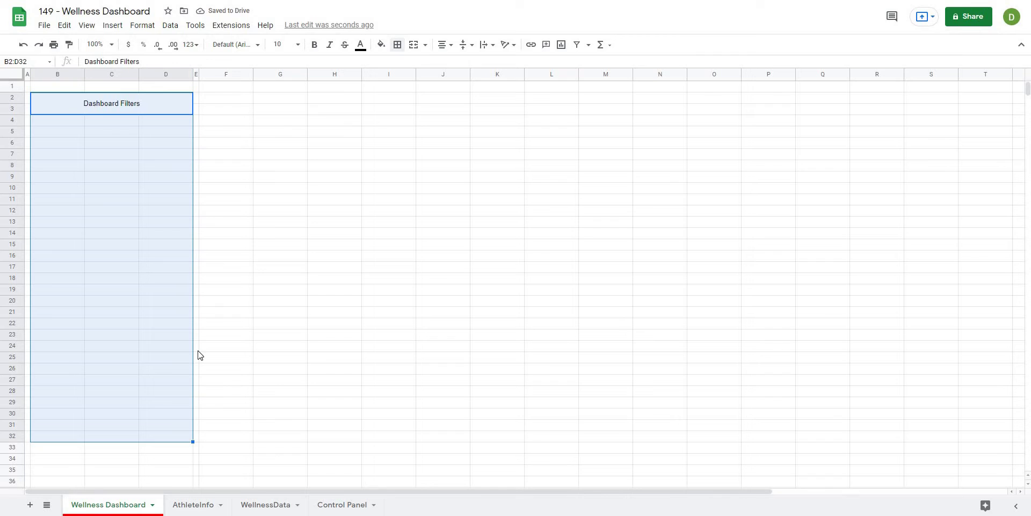
{"action": "left_click", "coordinate": [342, 267]}
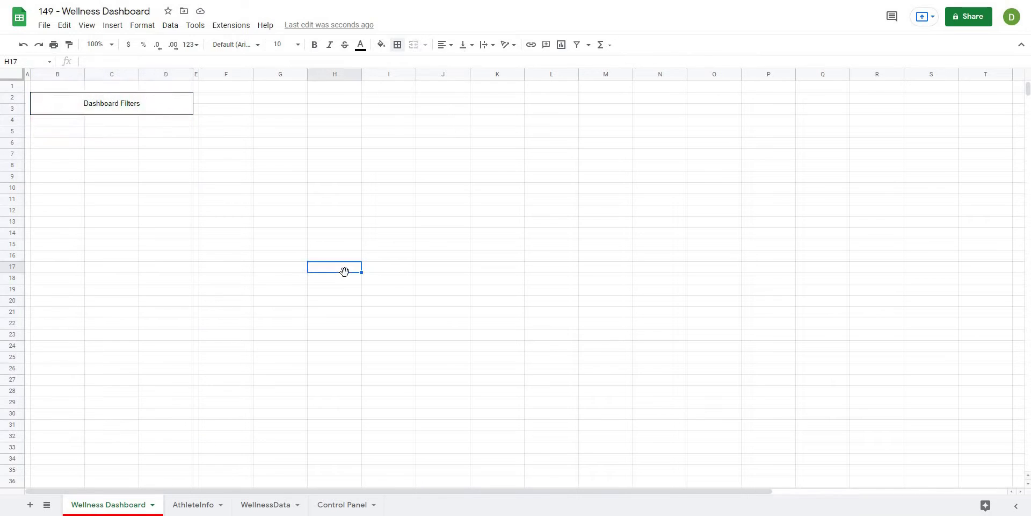
{"action": "key", "text": "Left"}
{"action": "key", "text": "Up"}
{"action": "key", "text": "Up"}
{"action": "key", "text": "Up"}
{"action": "key", "text": "Up"}
{"action": "key", "text": "Up"}
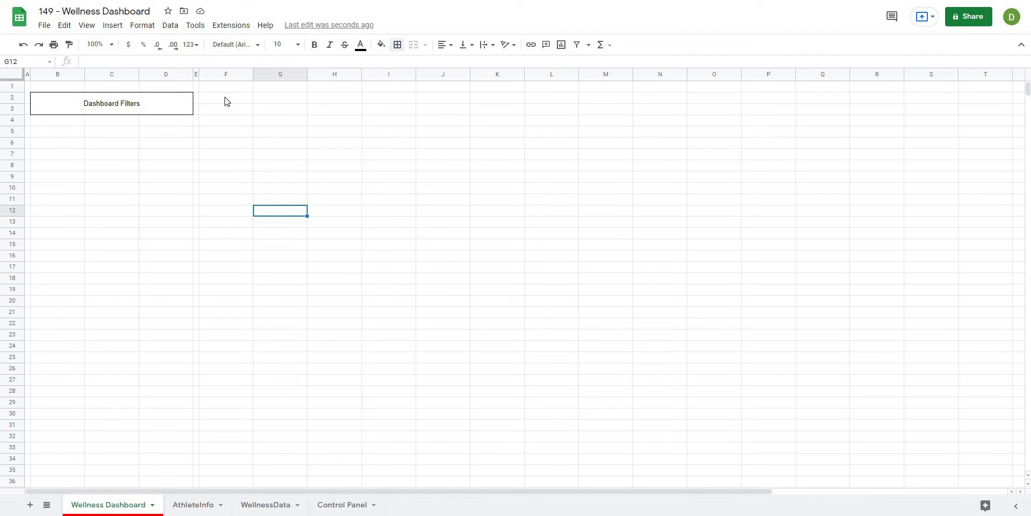
{"action": "left_click", "coordinate": [322, 179]}
{"action": "left_click", "coordinate": [232, 99]}
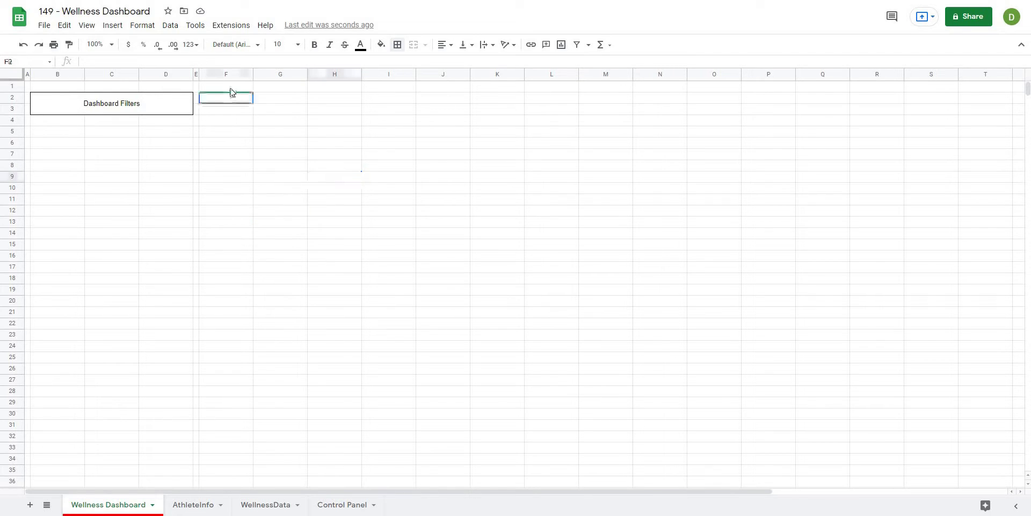
{"action": "left_click", "coordinate": [226, 74]}
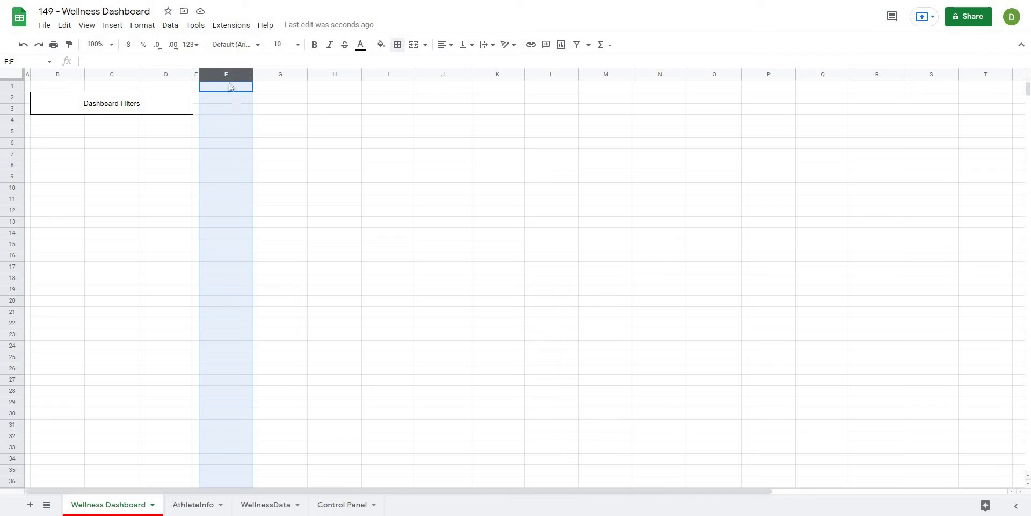
{"action": "key", "text": "Down"}
{"action": "key", "text": "Down"}
{"action": "key", "text": "Down"}
Enter 1 in cell F1 and 2 in cell G1 to start a column count
{"action": "left_click", "coordinate": [227, 88]}
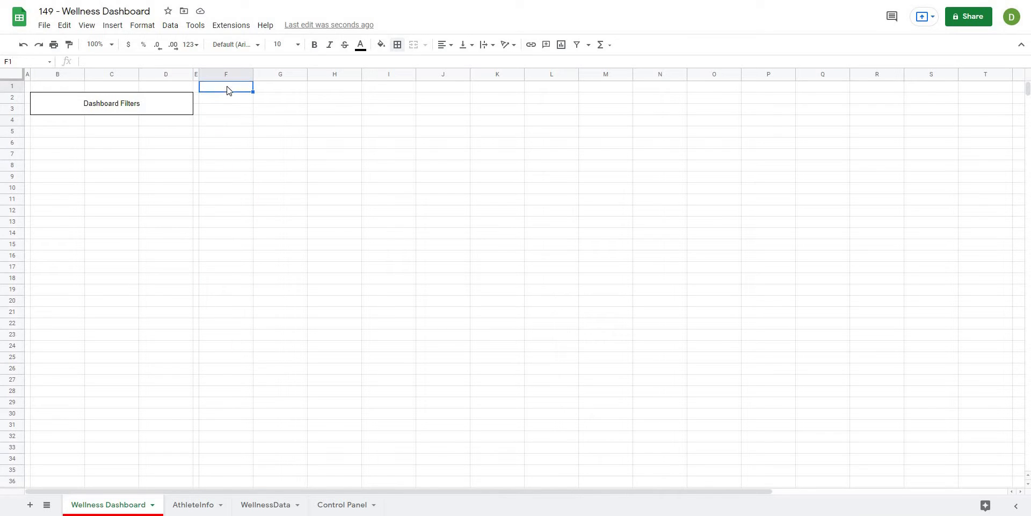
{"action": "type", "text": "1"}
{"action": "key", "text": "Return"}
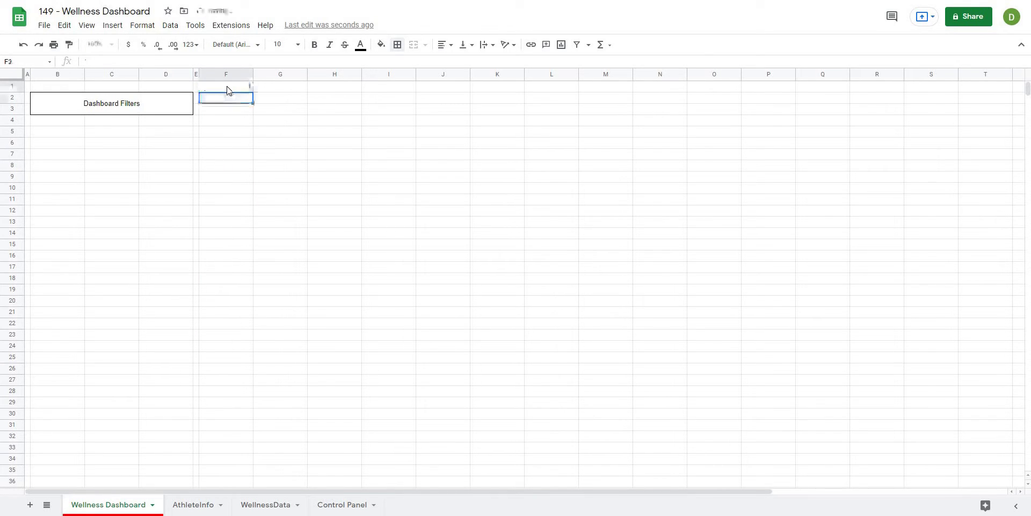
{"action": "key", "text": "Up"}
{"action": "key", "text": "Right"}
{"action": "type", "text": "2"}
{"action": "key", "text": "Return"}
Extend the number series from F1:G1 across row 1 up to 20 in column Y
{"action": "key", "text": "Up"}
{"action": "key", "text": "Left"}
{"action": "key", "text": "shift+Right"}
{"action": "key", "text": "shift+Right"}
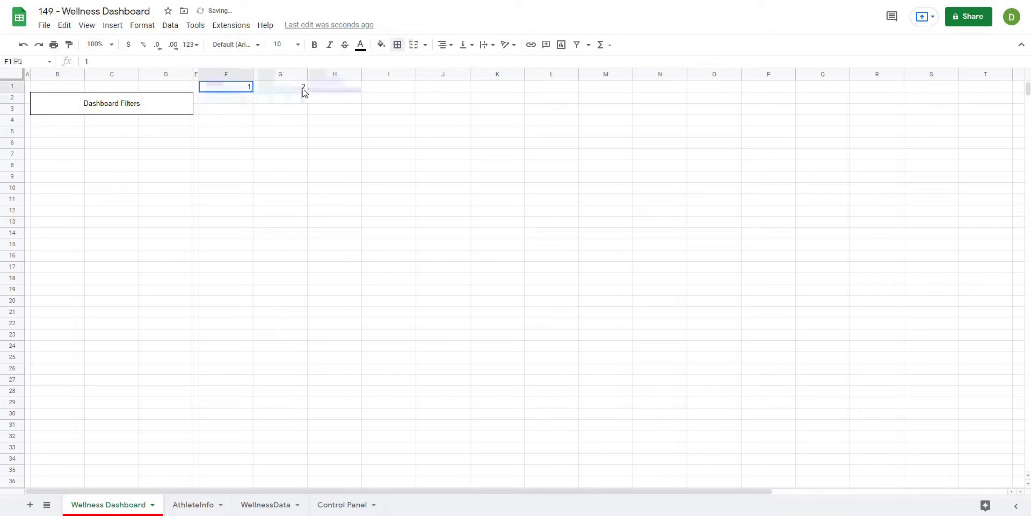
{"action": "key", "text": "shift+Left"}
{"action": "left_click_drag", "start_coordinate": [933, 83], "coordinate": [959, 97]}
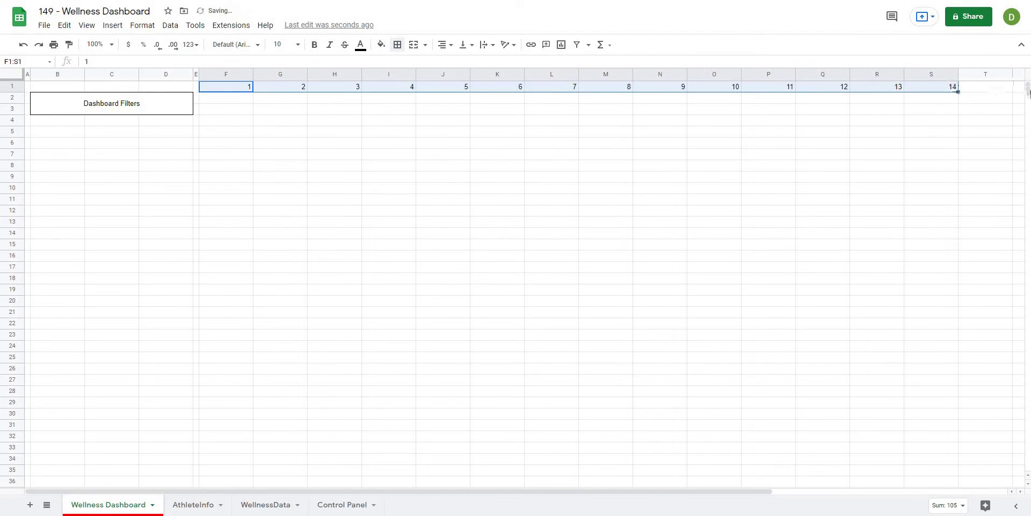
{"action": "left_click_drag", "start_coordinate": [1027, 90], "coordinate": [954, 96]}
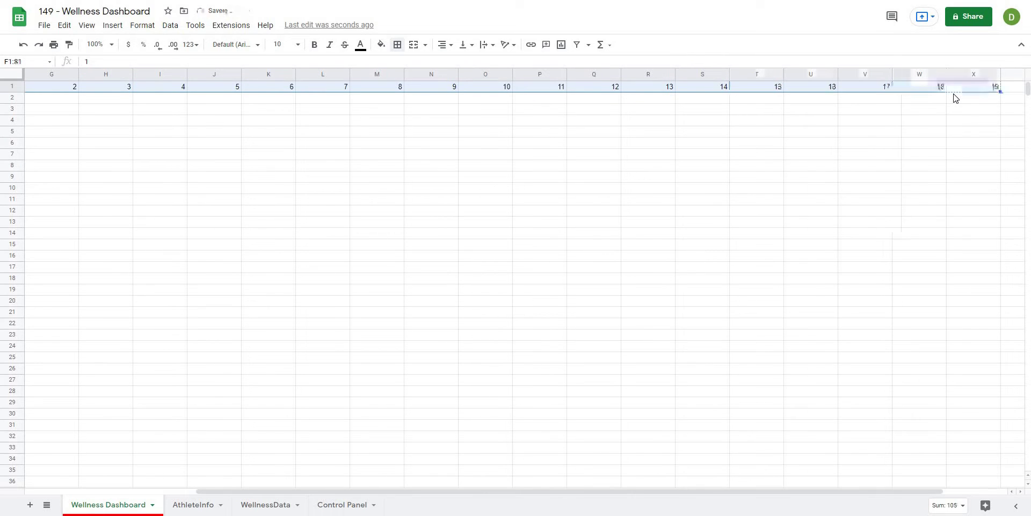
{"action": "left_click_drag", "start_coordinate": [1028, 90], "coordinate": [921, 94]}
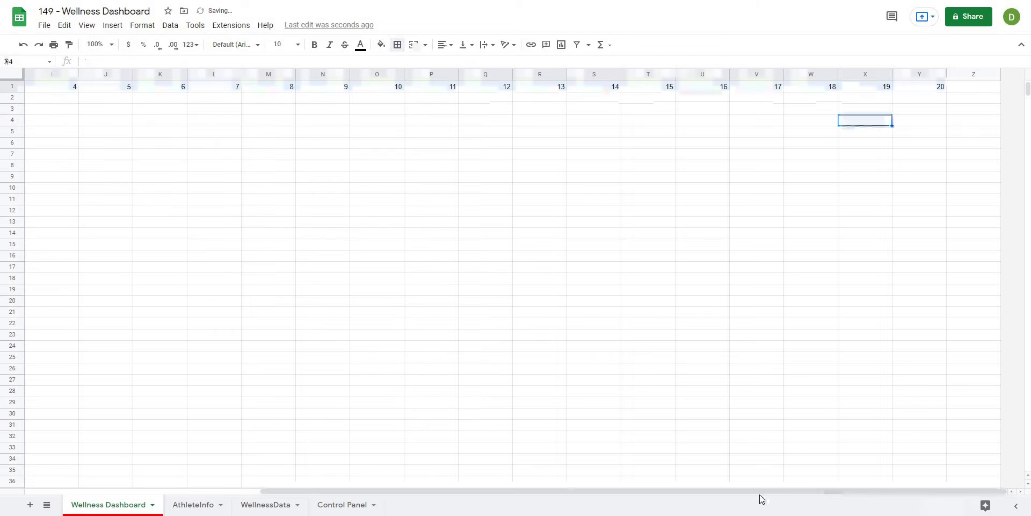
Resize the twenty numbered columns F through Y to a width of 85 pixels
{"action": "scroll", "coordinate": [604, 433], "scroll_direction": "left", "scroll_amount": 6}
{"action": "left_click_drag", "start_coordinate": [220, 74], "coordinate": [912, 71]}
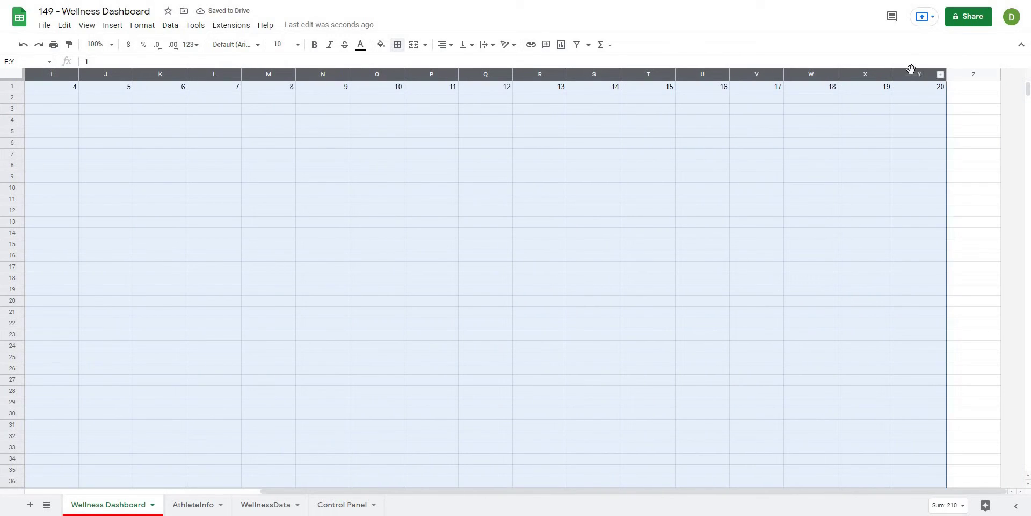
{"action": "right_click", "coordinate": [913, 74]}
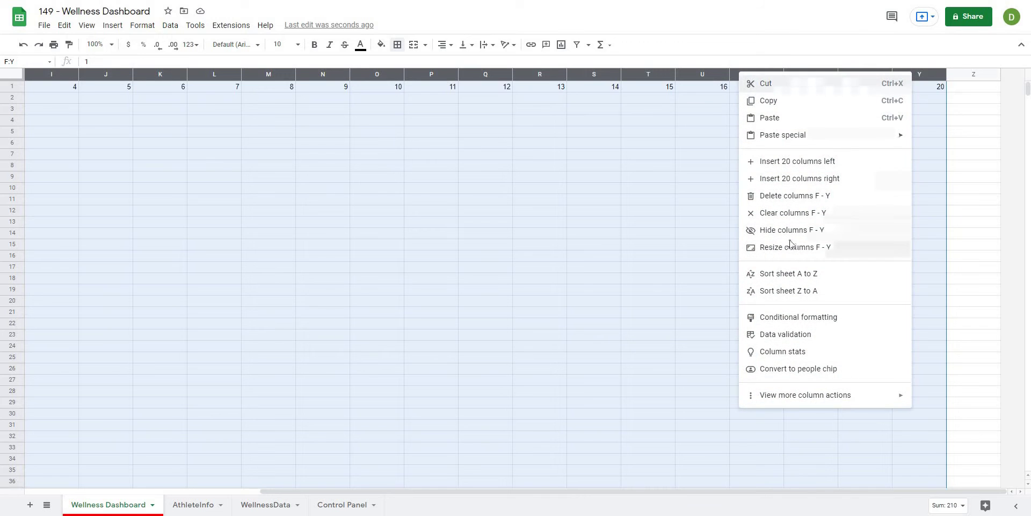
{"action": "left_click", "coordinate": [790, 244]}
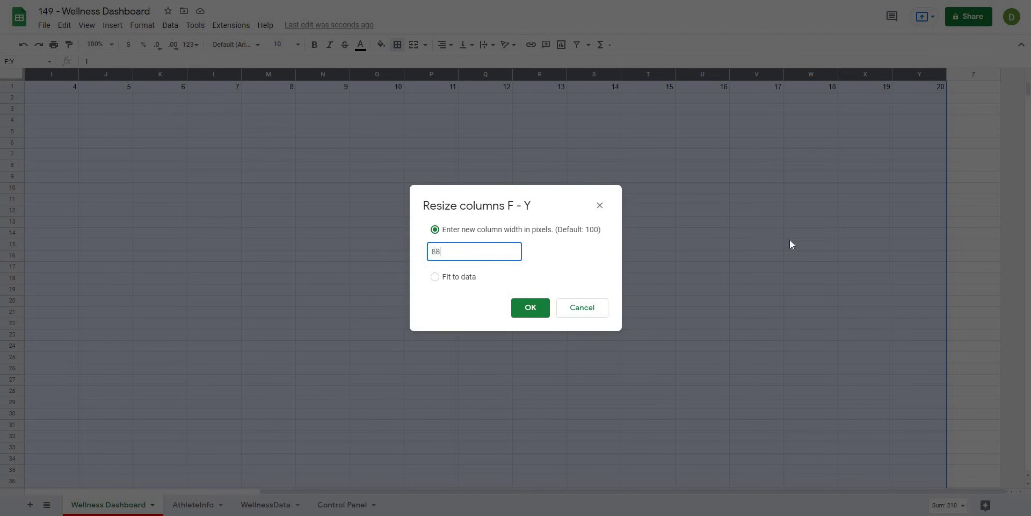
{"action": "key", "text": "Return"}
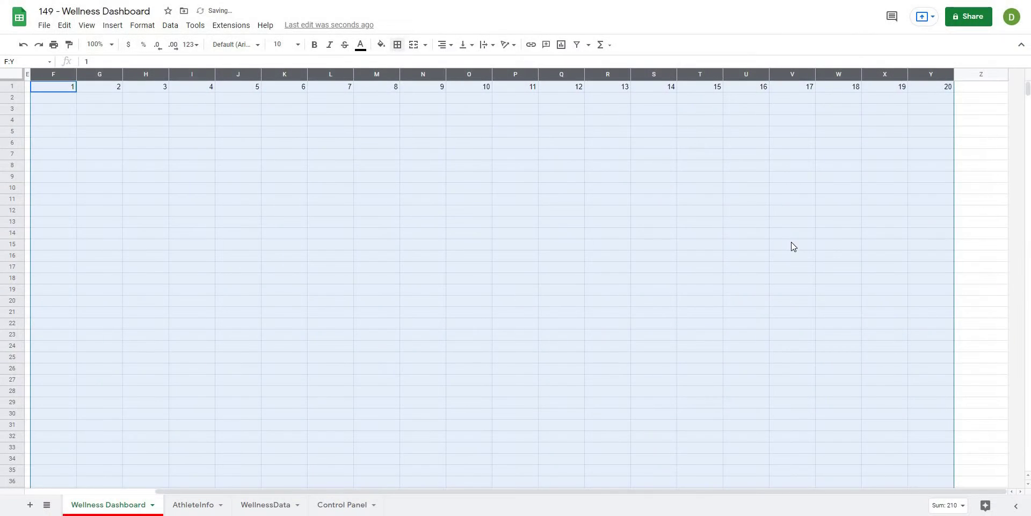
{"action": "left_click", "coordinate": [792, 243]}
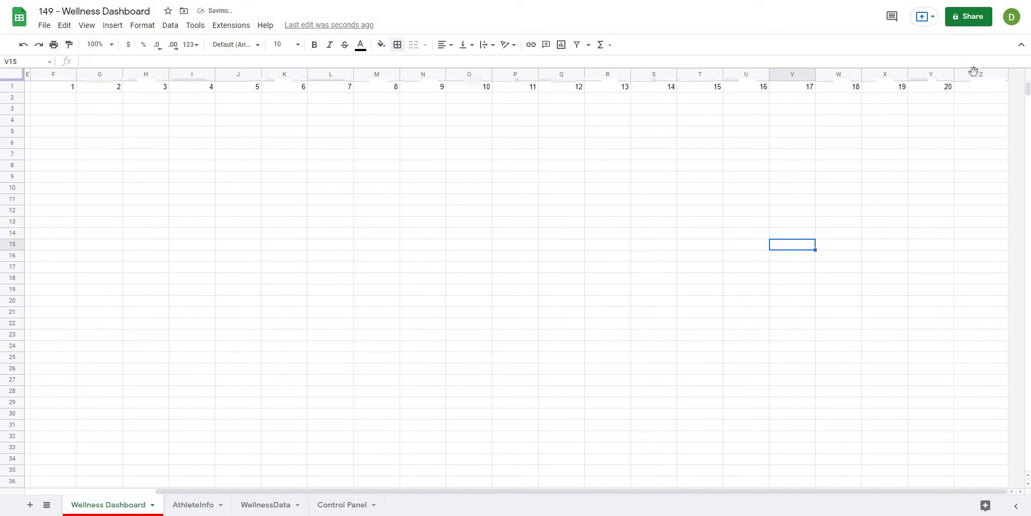
Resize column Z to a narrow width of 11 pixels
{"action": "right_click", "coordinate": [975, 75]}
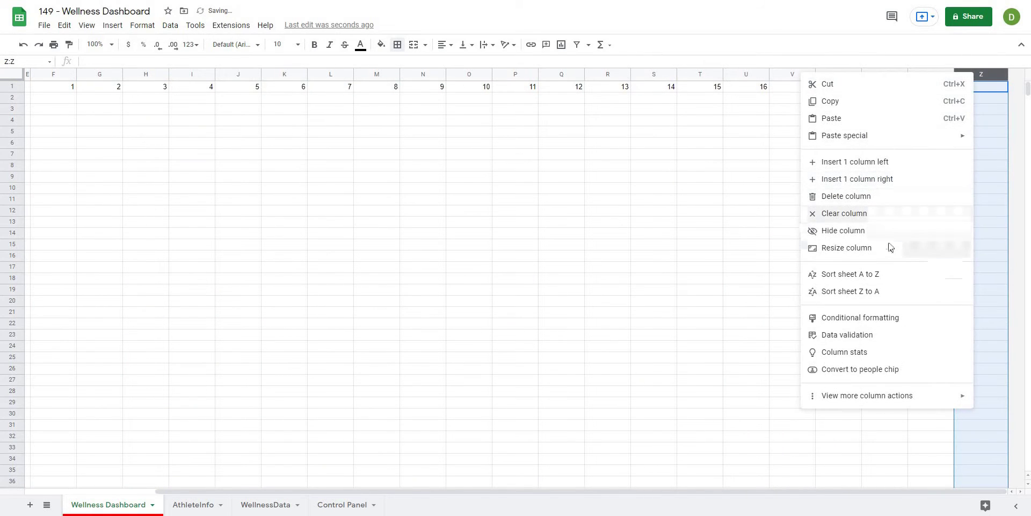
{"action": "left_click", "coordinate": [889, 247]}
{"action": "type", "text": "11"}
{"action": "key", "text": "Return"}
{"action": "left_click", "coordinate": [910, 235]}
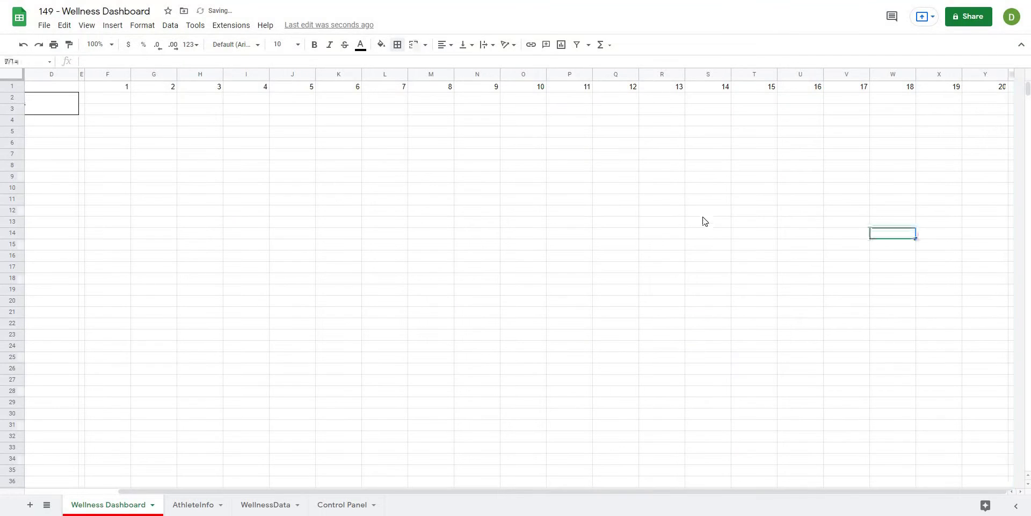
Merge cells F2:S4 into one banner cell and T2:Y4 into a second one beside it
{"action": "left_click_drag", "start_coordinate": [843, 491], "coordinate": [525, 265]}
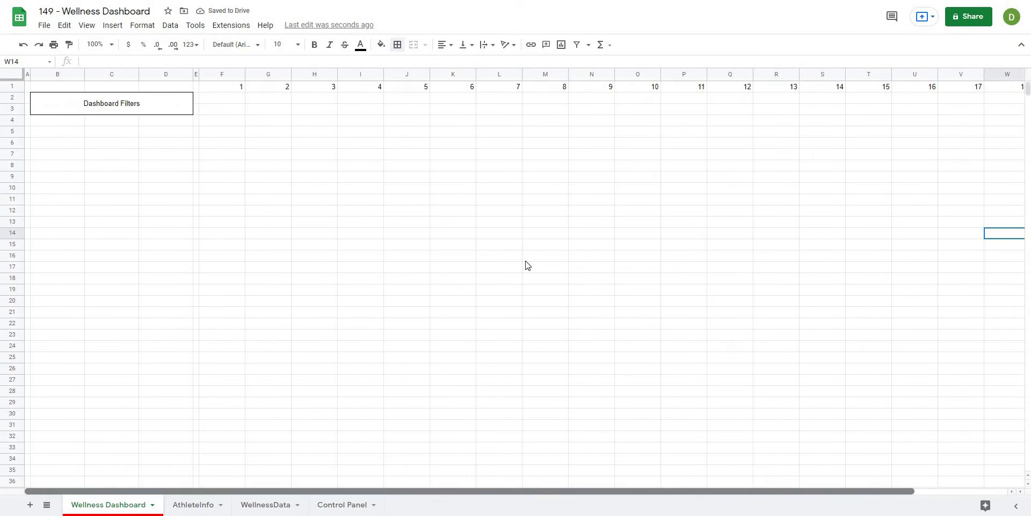
{"action": "left_click_drag", "start_coordinate": [226, 100], "coordinate": [225, 113]}
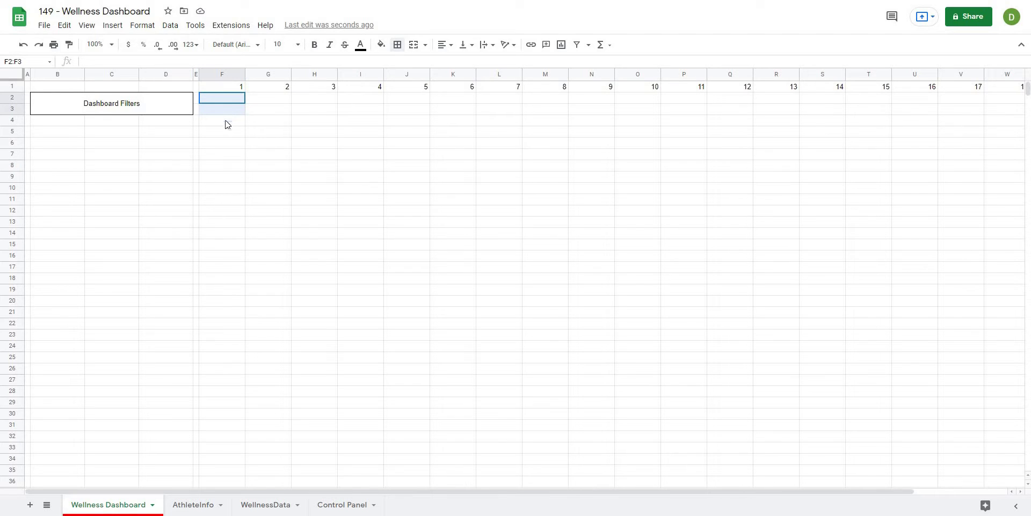
{"action": "left_click_drag", "start_coordinate": [225, 128], "coordinate": [824, 121]}
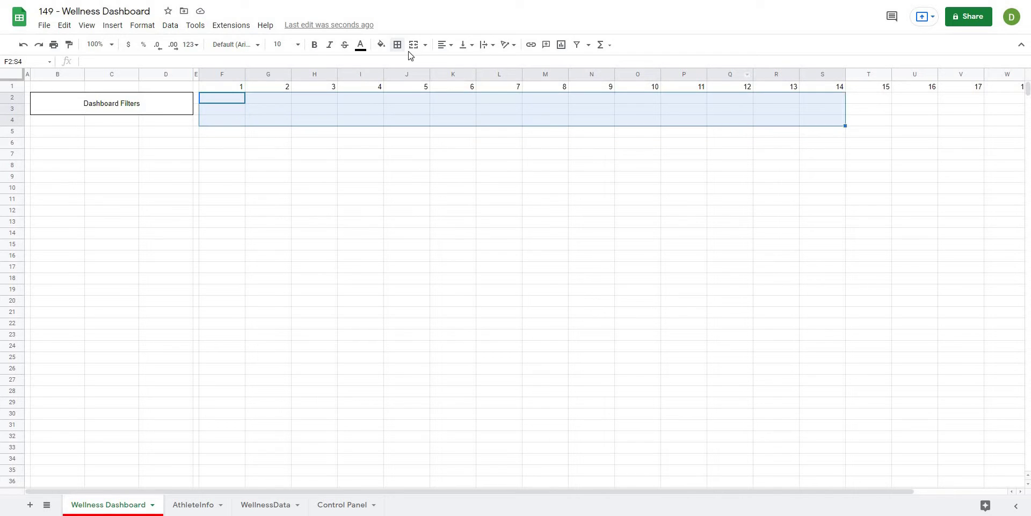
{"action": "left_click", "coordinate": [412, 46]}
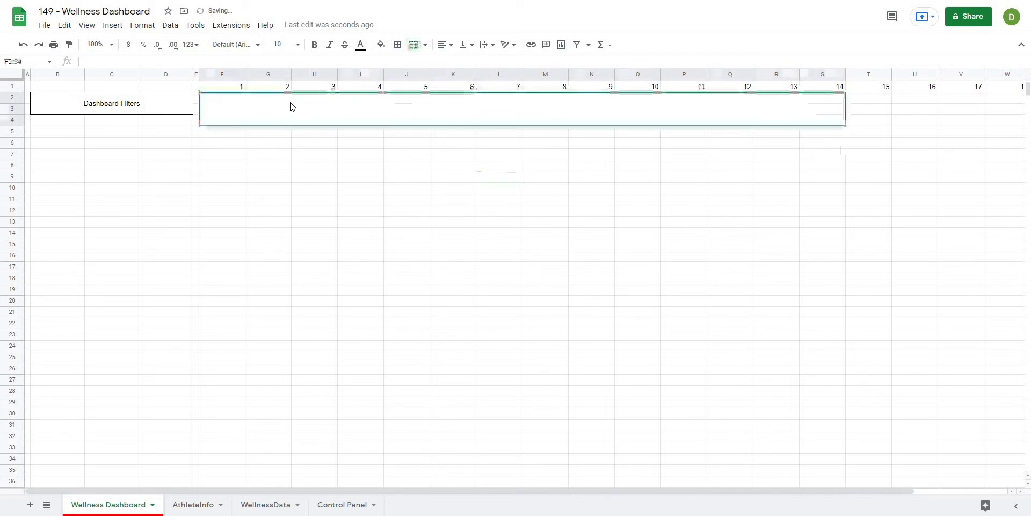
{"action": "left_click_drag", "start_coordinate": [862, 99], "coordinate": [983, 124]}
{"action": "left_click", "coordinate": [419, 46]}
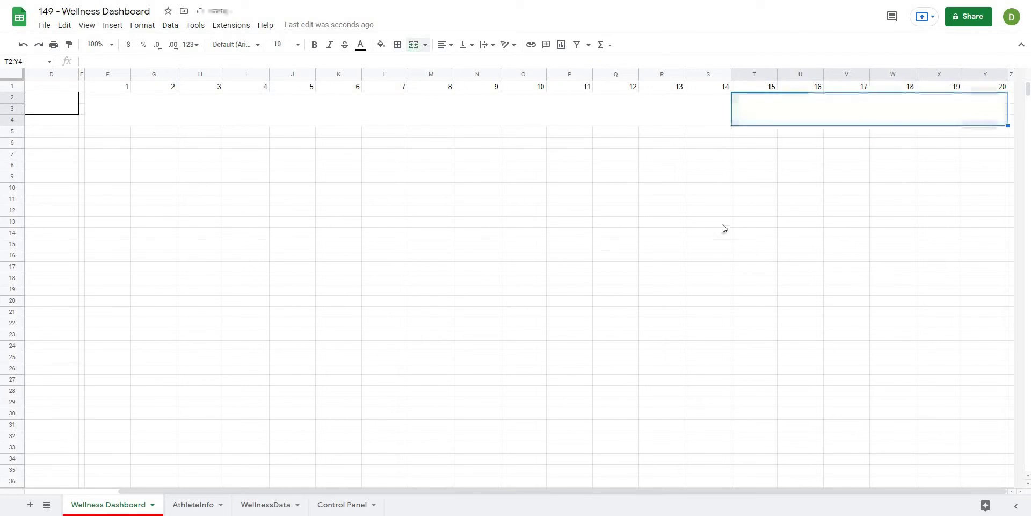
{"action": "left_click", "coordinate": [582, 212]}
Fill the two merged banner cells across F2:Y4 with the darkest cornflower blue
{"action": "left_click_drag", "start_coordinate": [465, 108], "coordinate": [548, 122]}
{"action": "left_click", "coordinate": [707, 204]}
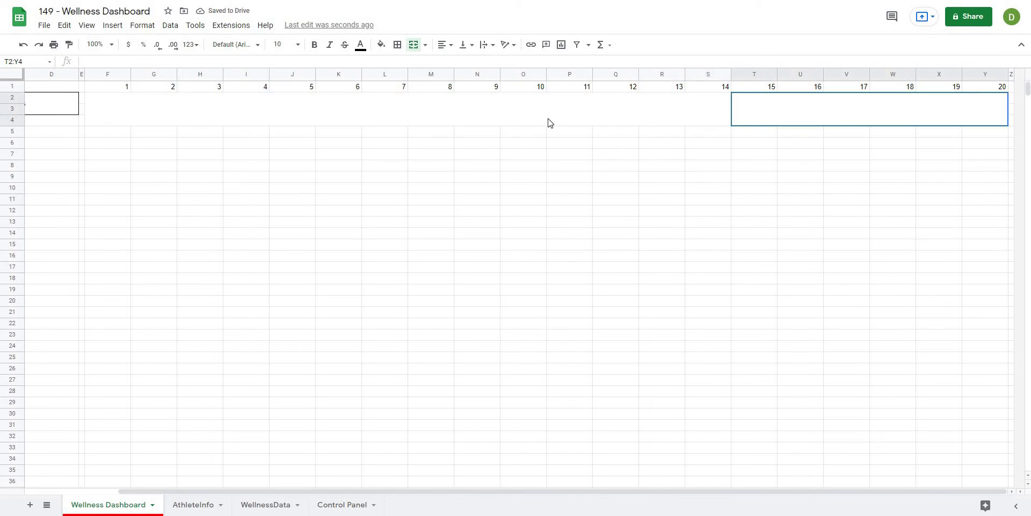
{"action": "left_click", "coordinate": [383, 47]}
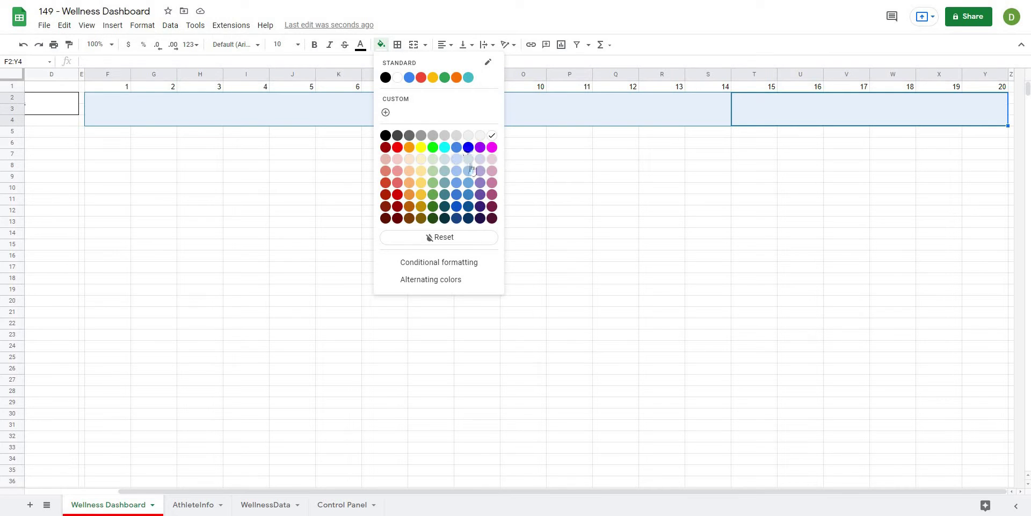
{"action": "left_click", "coordinate": [457, 219]}
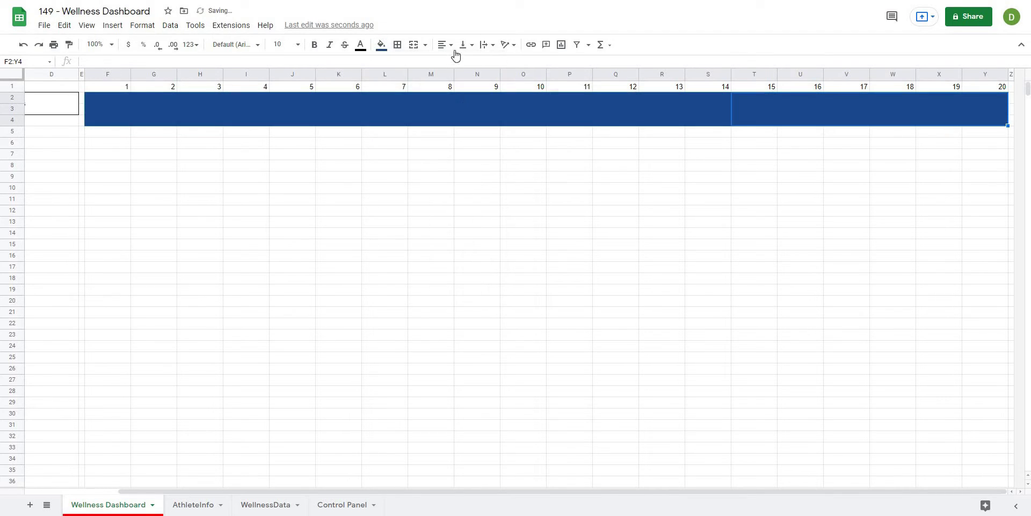
Apply a thick black outer border around the blue banner F2:Y4
{"action": "left_click", "coordinate": [397, 46]}
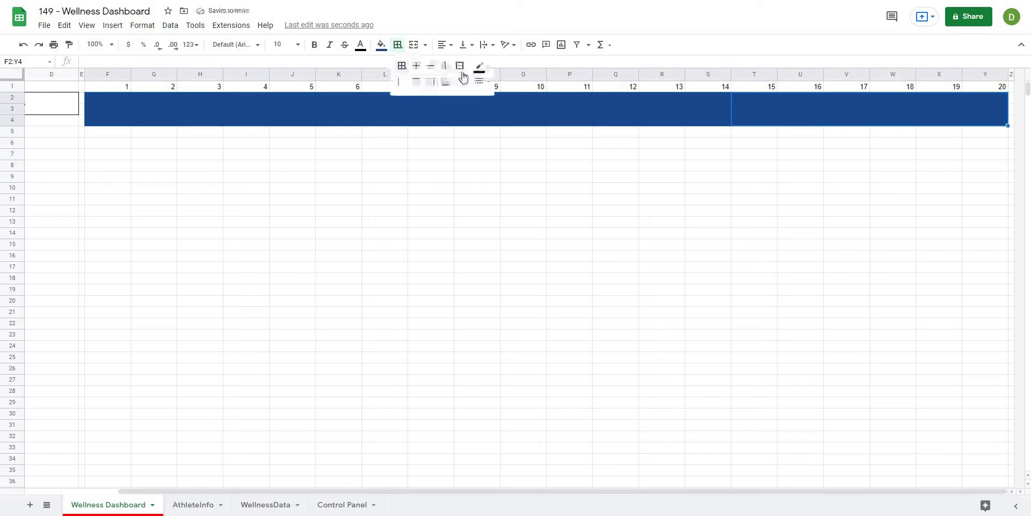
{"action": "left_click", "coordinate": [481, 81]}
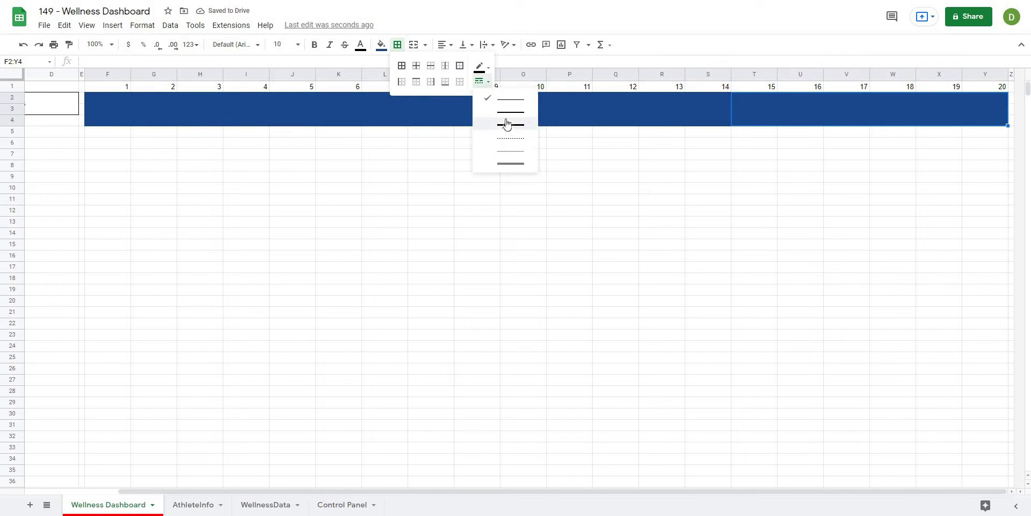
{"action": "left_click", "coordinate": [507, 125]}
{"action": "left_click", "coordinate": [508, 167]}
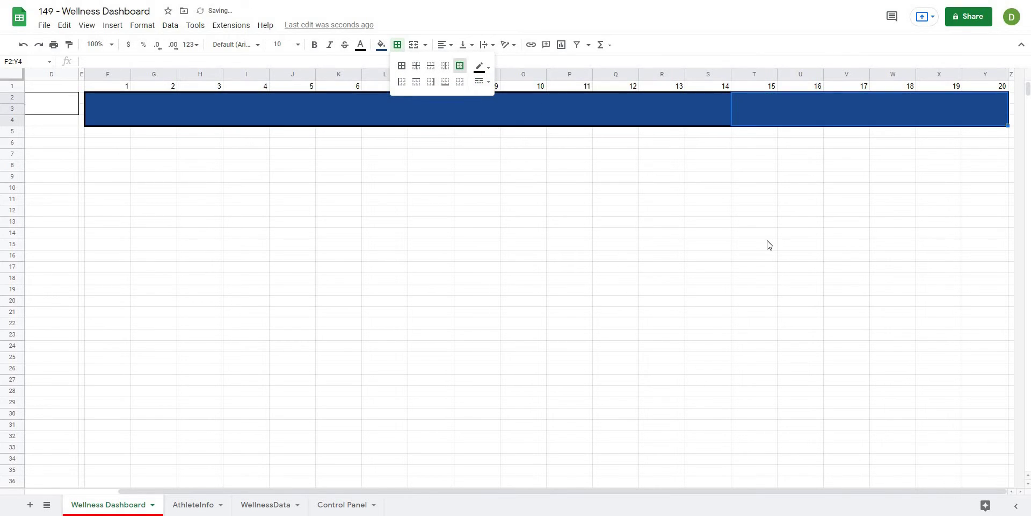
{"action": "left_click", "coordinate": [754, 245]}
Enter the title WORKLOAD MONITORING DASHBOARD in the merged banner cell F2:S4
{"action": "left_click", "coordinate": [619, 112]}
{"action": "left_click", "coordinate": [561, 191]}
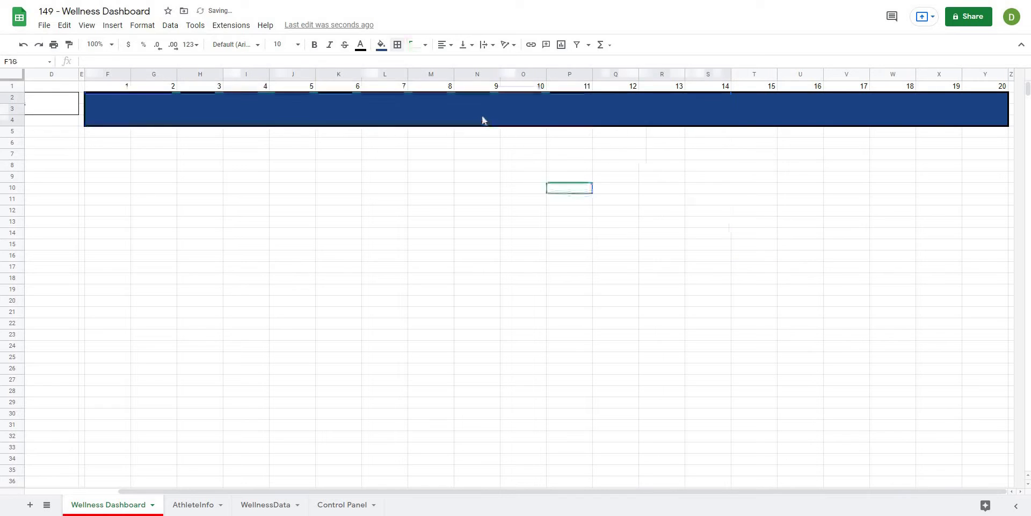
{"action": "left_click", "coordinate": [482, 120]}
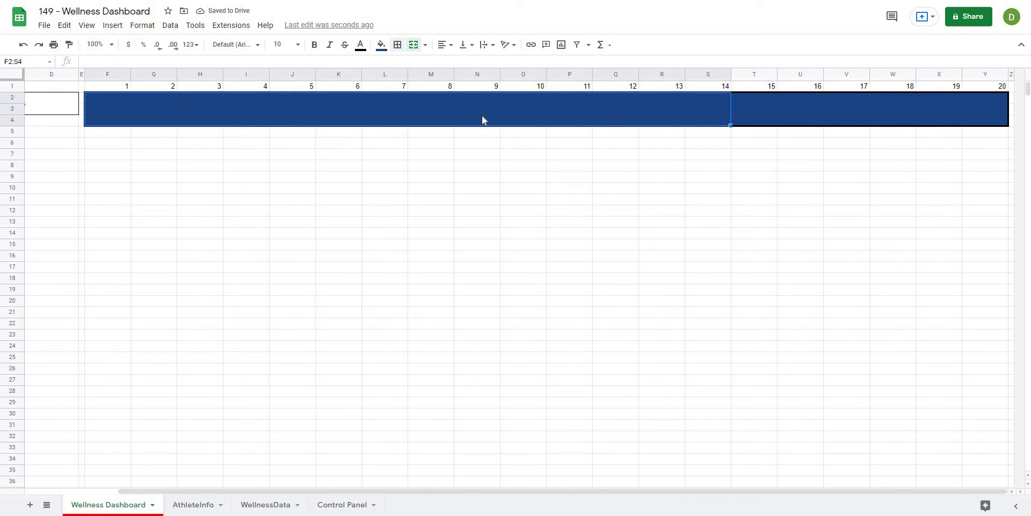
{"action": "type", "text": "WORKLOAD MONITORING DASH"}
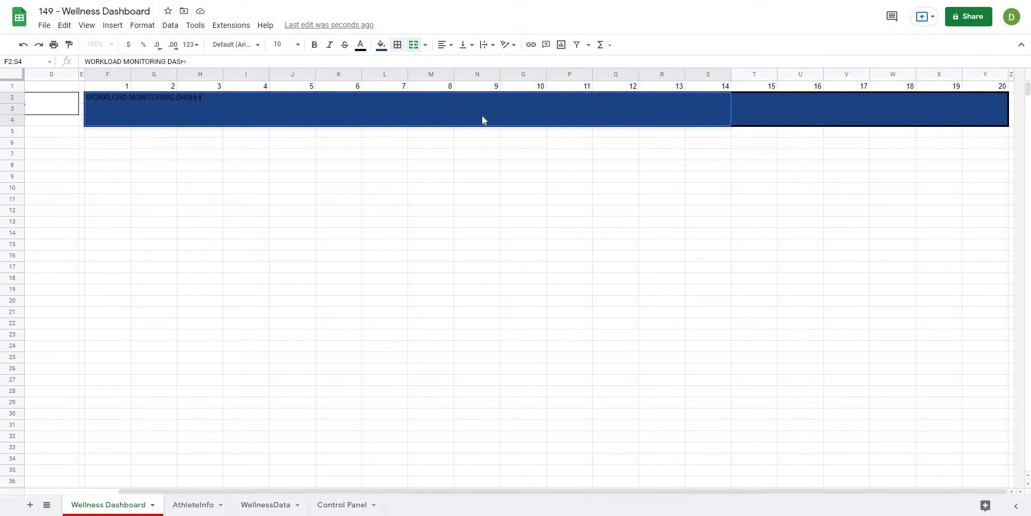
{"action": "type", "text": "BOARD"}
{"action": "key", "text": "Return"}
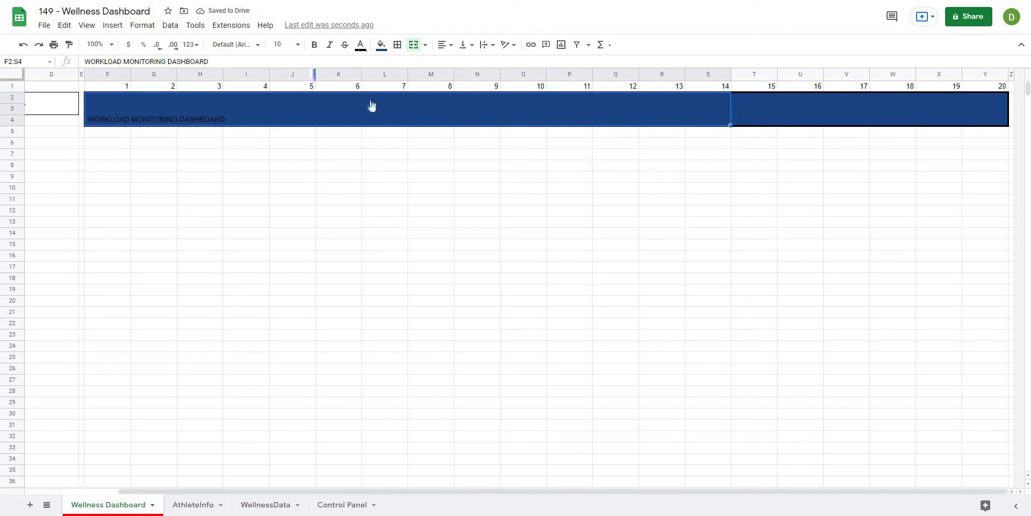
Format the banner title in F2:S4 as white Impact text at size 36, centred horizontally
{"action": "left_click", "coordinate": [360, 45]}
{"action": "left_click", "coordinate": [376, 77]}
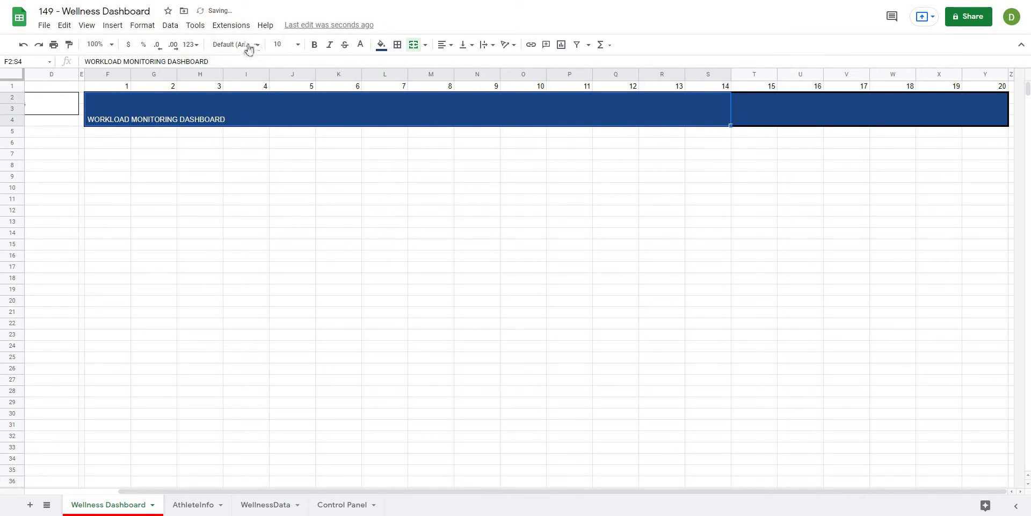
{"action": "left_click", "coordinate": [249, 47]}
{"action": "left_click", "coordinate": [241, 170]}
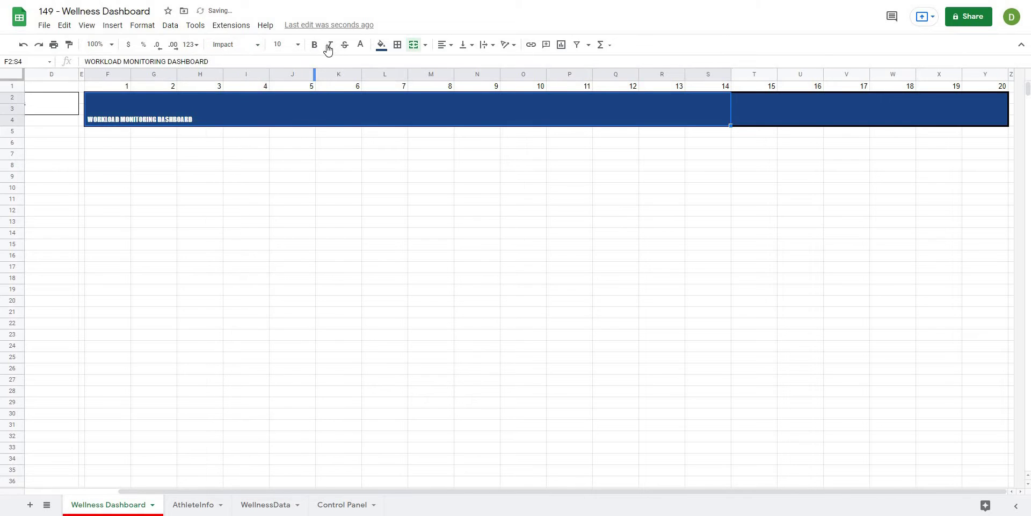
{"action": "left_click", "coordinate": [298, 45]}
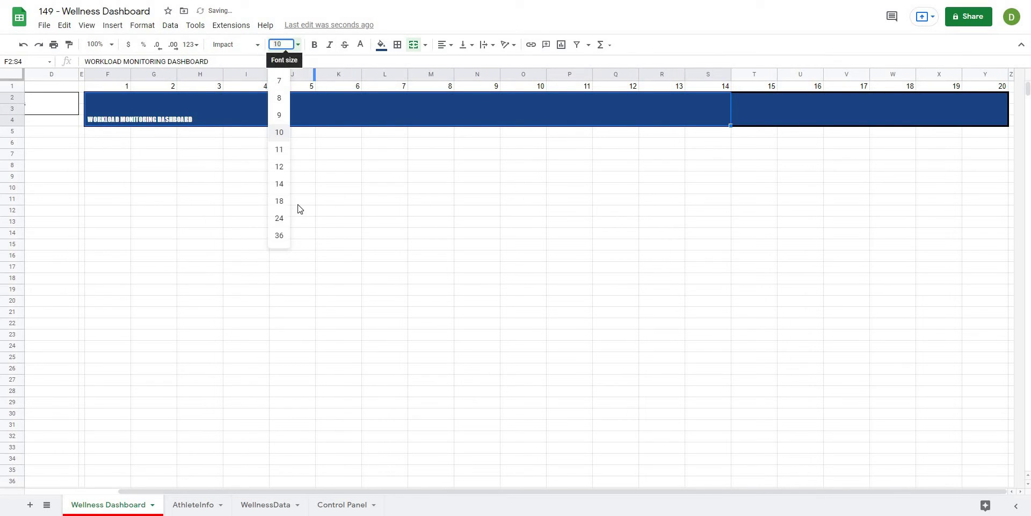
{"action": "left_click", "coordinate": [282, 236]}
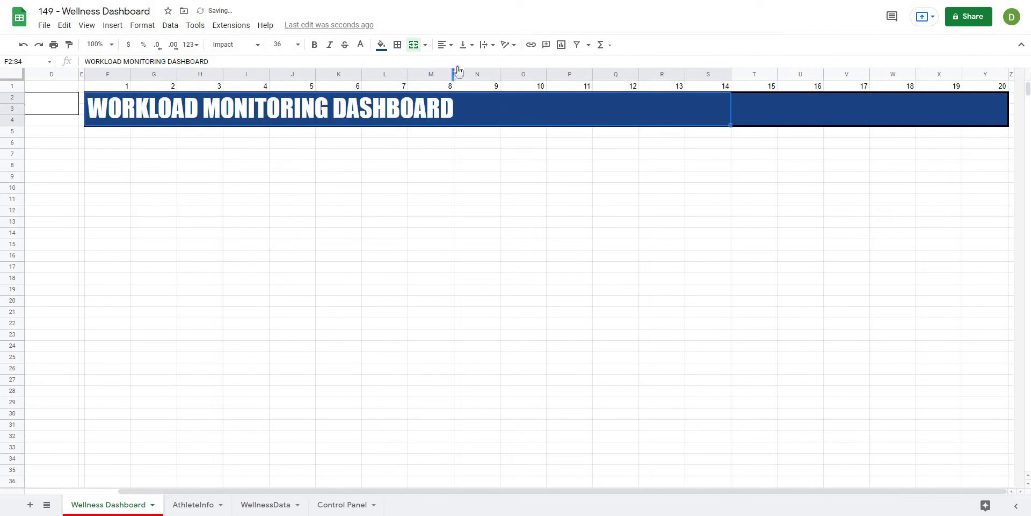
{"action": "left_click", "coordinate": [443, 45]}
{"action": "left_click", "coordinate": [456, 60]}
{"action": "left_click", "coordinate": [429, 199]}
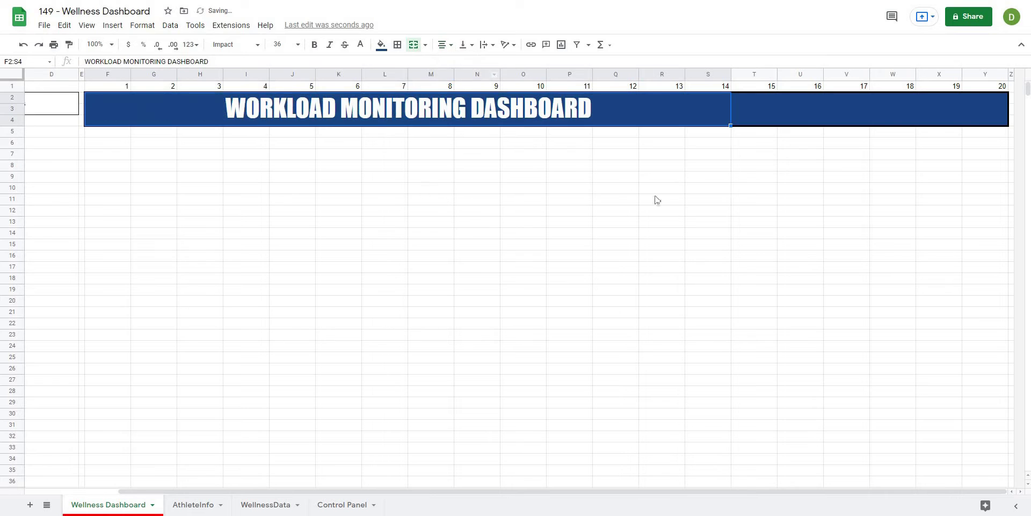
{"action": "left_click", "coordinate": [627, 100]}
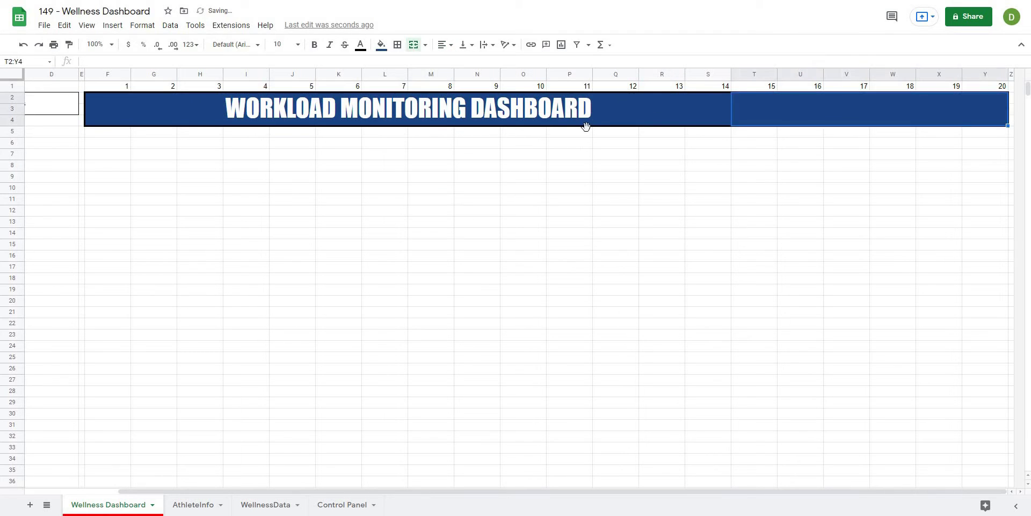
{"action": "left_click", "coordinate": [816, 114]}
{"action": "left_click", "coordinate": [752, 155]}
{"action": "left_click", "coordinate": [756, 115]}
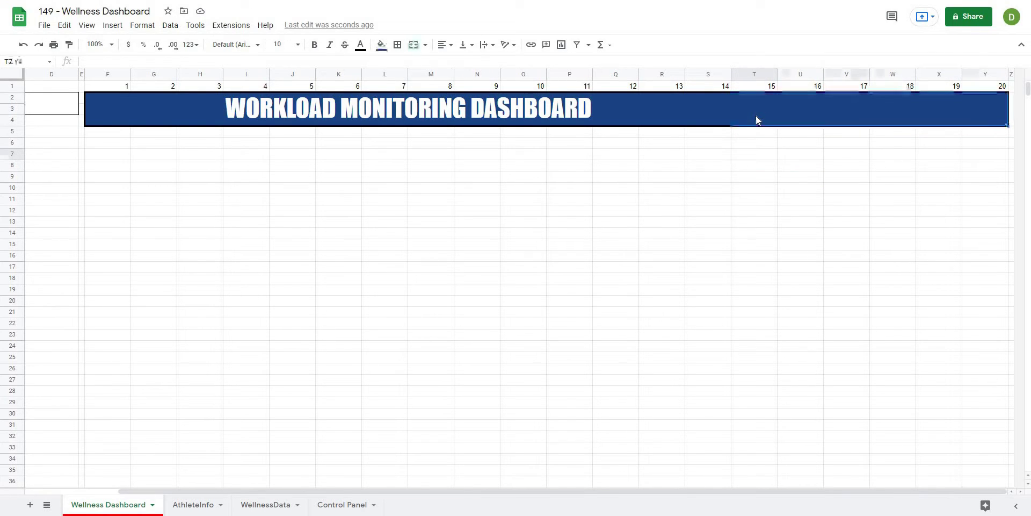
{"action": "left_click", "coordinate": [753, 156]}
Add a dropdown data validation to the merged cell T2:Y4 that lists the dates from WellnessData!B2:B
{"action": "left_click", "coordinate": [759, 114]}
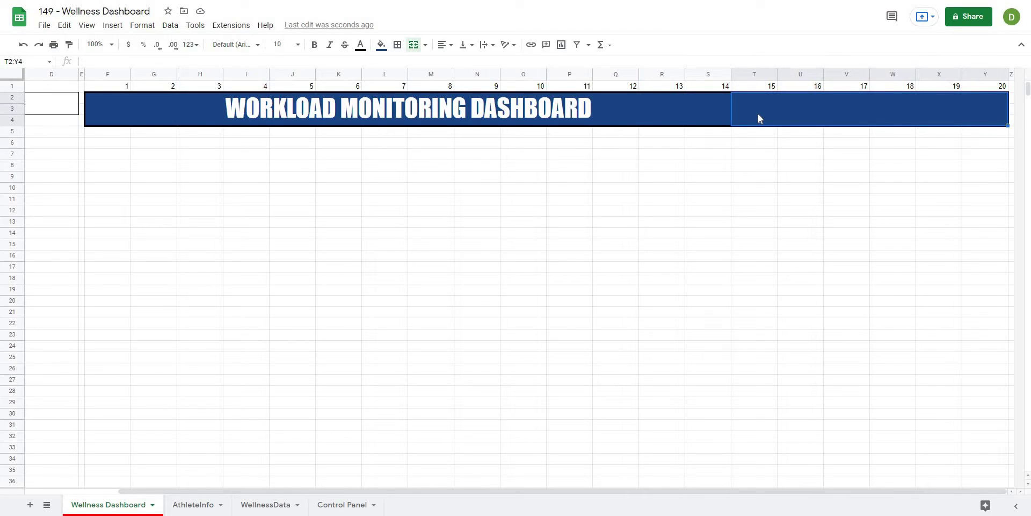
{"action": "left_click", "coordinate": [169, 25]}
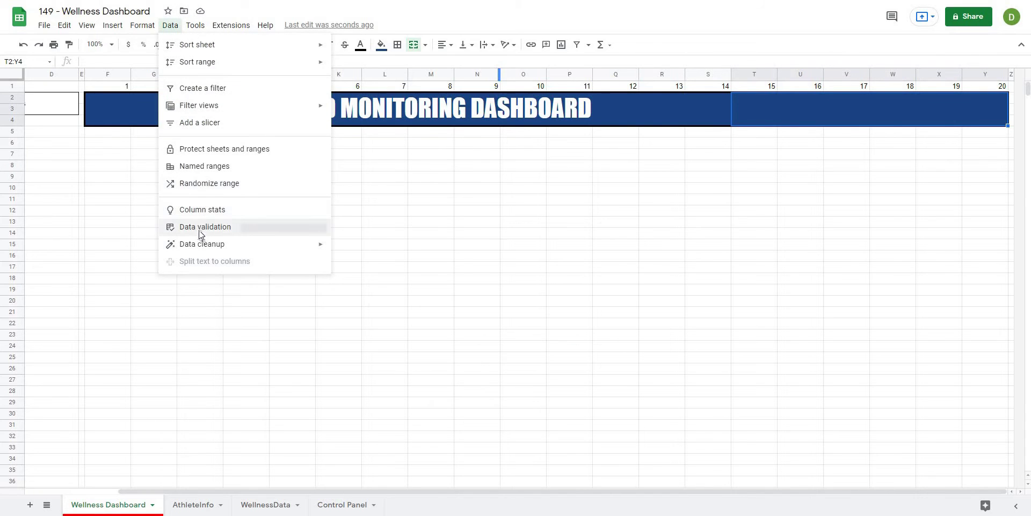
{"action": "left_click", "coordinate": [201, 228]}
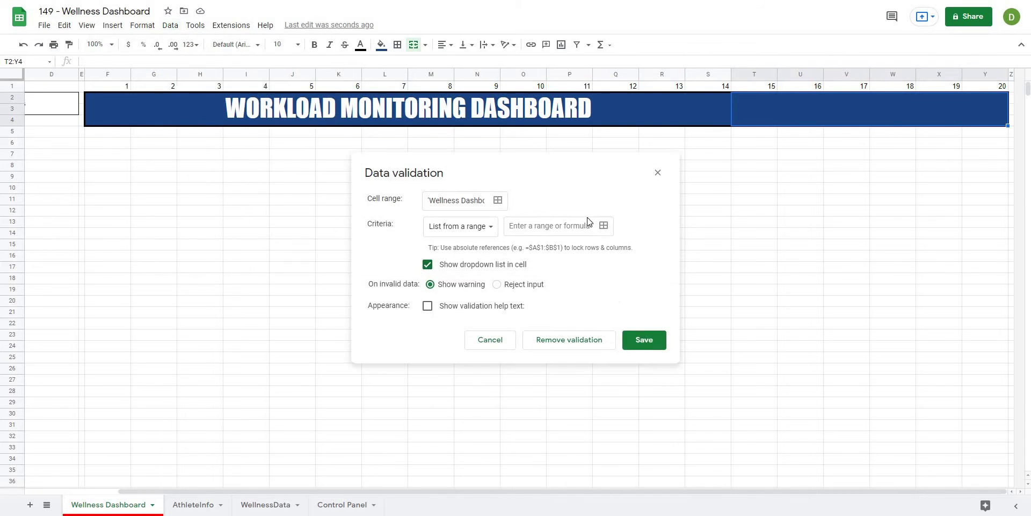
{"action": "left_click", "coordinate": [341, 505]}
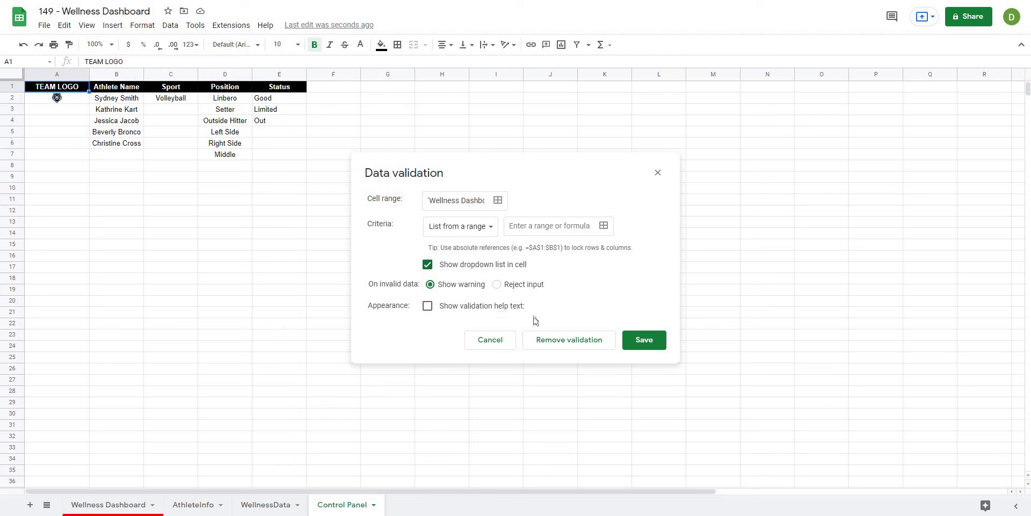
{"action": "left_click", "coordinate": [265, 505]}
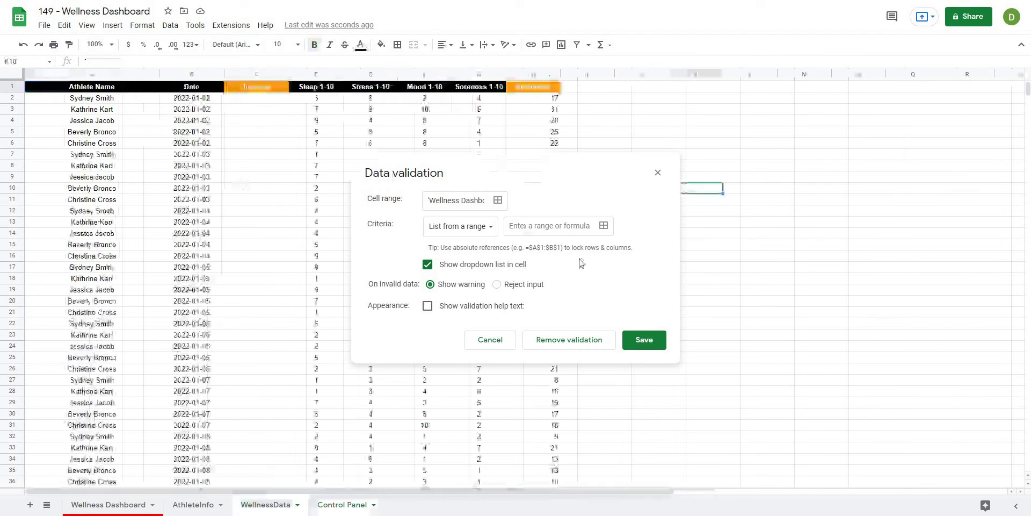
{"action": "left_click", "coordinate": [602, 225]}
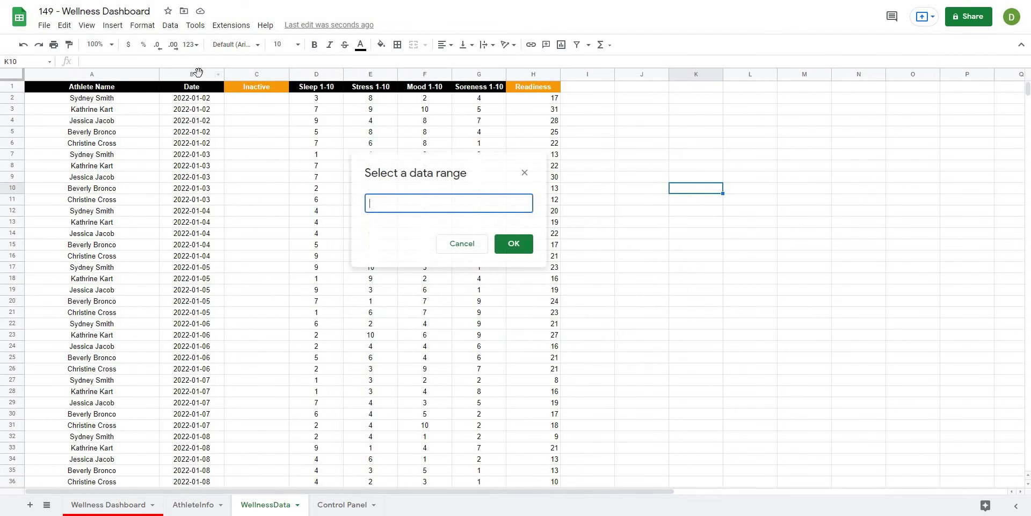
{"action": "left_click", "coordinate": [192, 74]}
{"action": "left_click", "coordinate": [440, 198]}
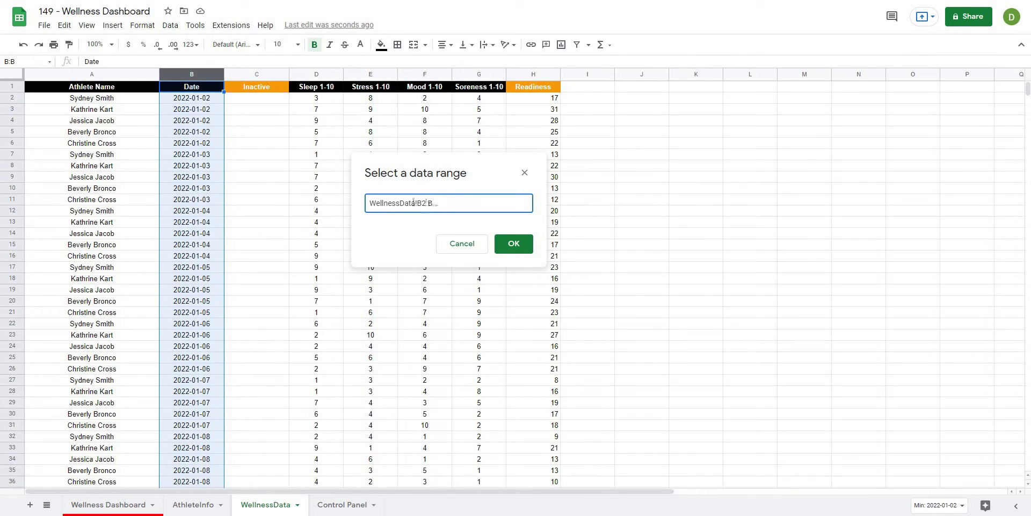
{"action": "left_click", "coordinate": [513, 245]}
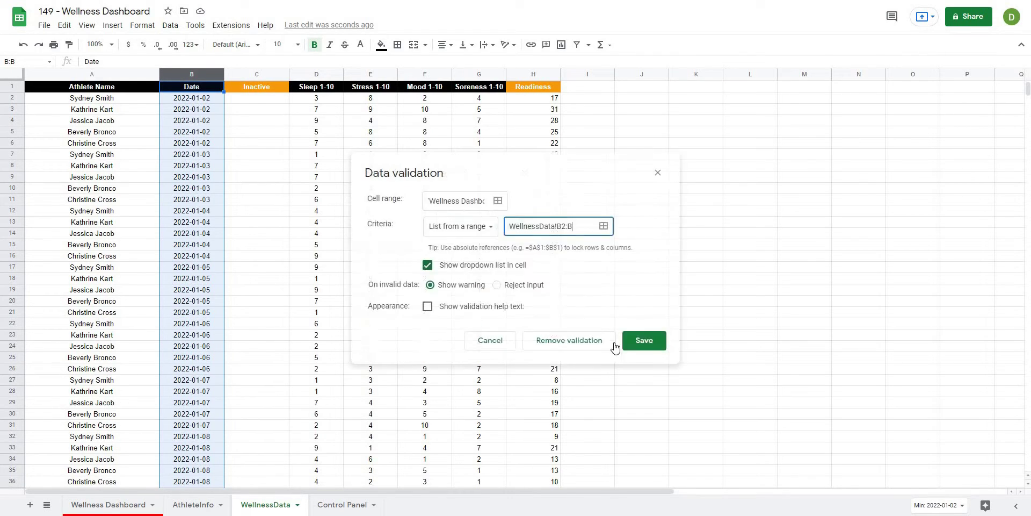
{"action": "left_click", "coordinate": [565, 342]}
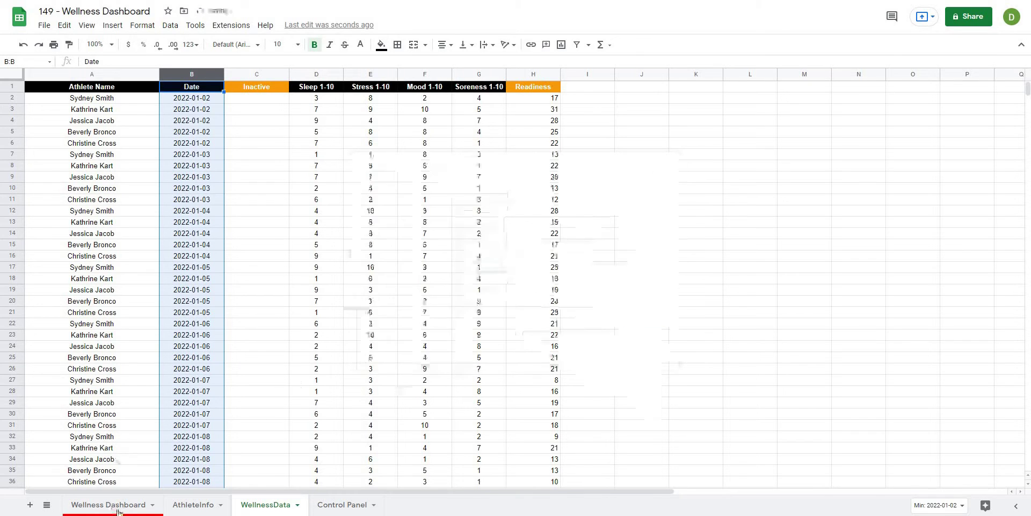
Pick 2022-01-02 from the date dropdown in T2:Y4 and format it in white Impact
{"action": "left_click", "coordinate": [1004, 119]}
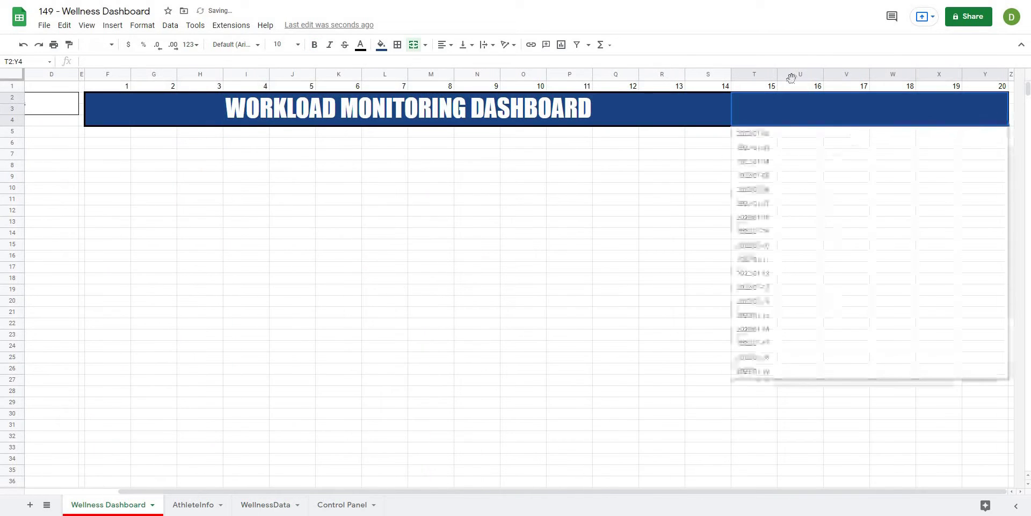
{"action": "left_click", "coordinate": [767, 135]}
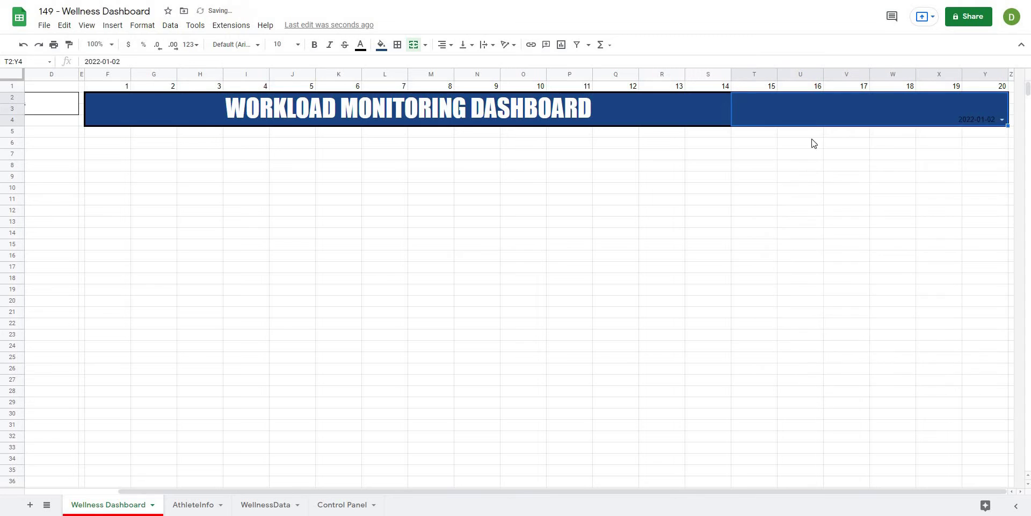
{"action": "left_click", "coordinate": [816, 123]}
{"action": "left_click", "coordinate": [276, 150]}
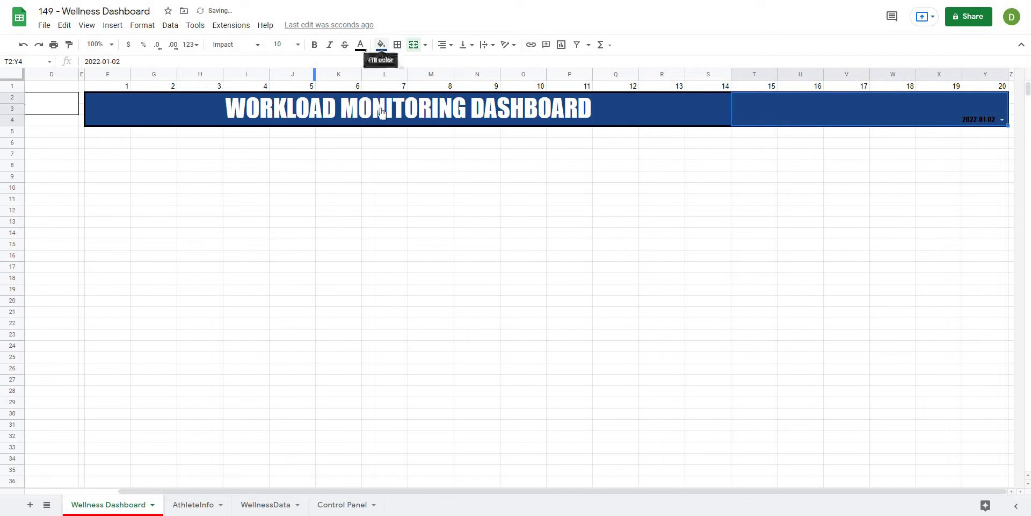
{"action": "left_click", "coordinate": [381, 44]}
{"action": "left_click", "coordinate": [381, 45]}
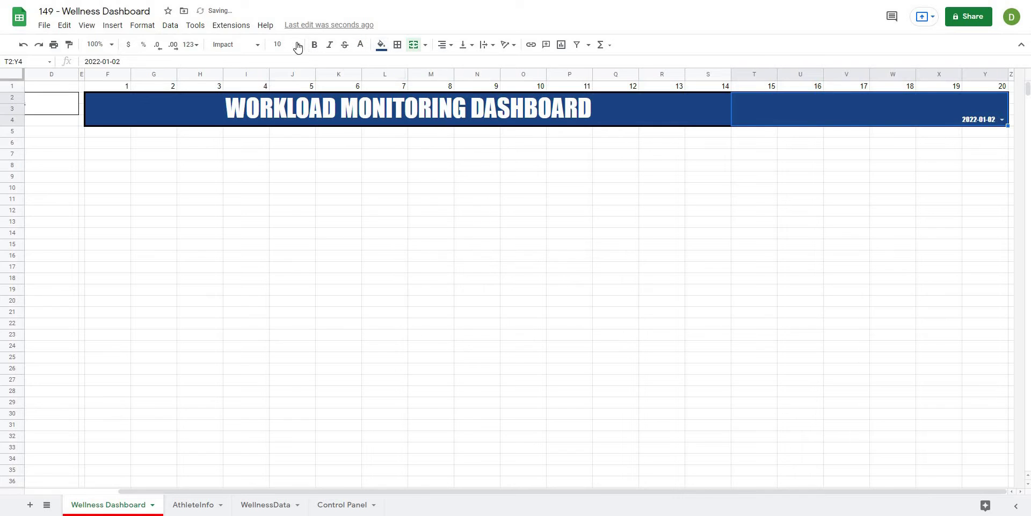
Set the banner date in T2:Y4 to size 36 and centre it horizontally and vertically
{"action": "left_click", "coordinate": [298, 48]}
{"action": "left_click", "coordinate": [282, 220]}
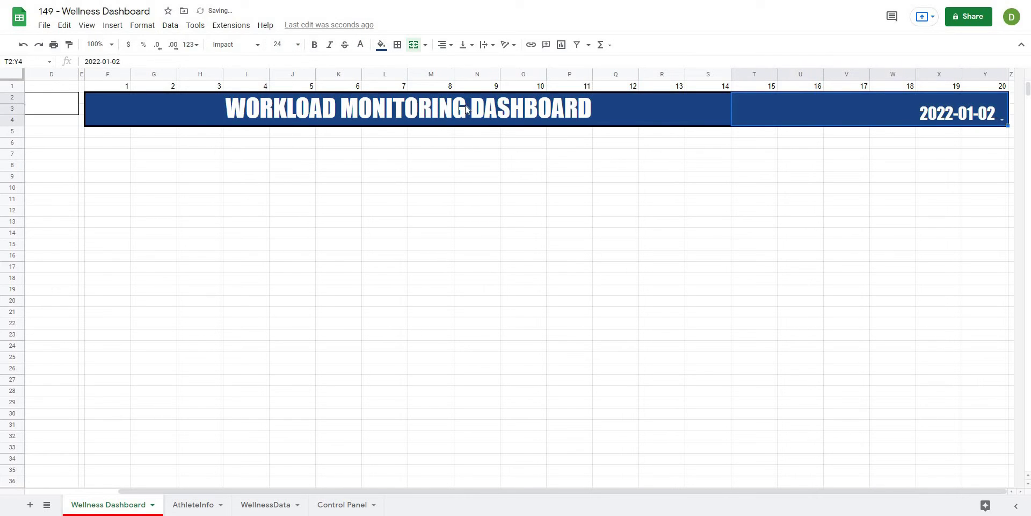
{"action": "left_click", "coordinate": [290, 44]}
{"action": "left_click", "coordinate": [283, 243]}
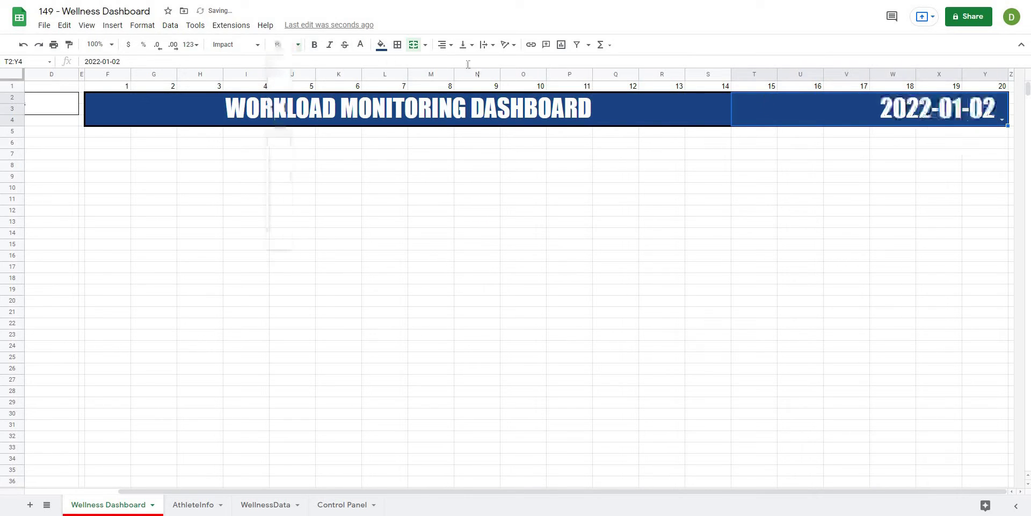
{"action": "left_click", "coordinate": [445, 44]}
{"action": "left_click", "coordinate": [457, 66]}
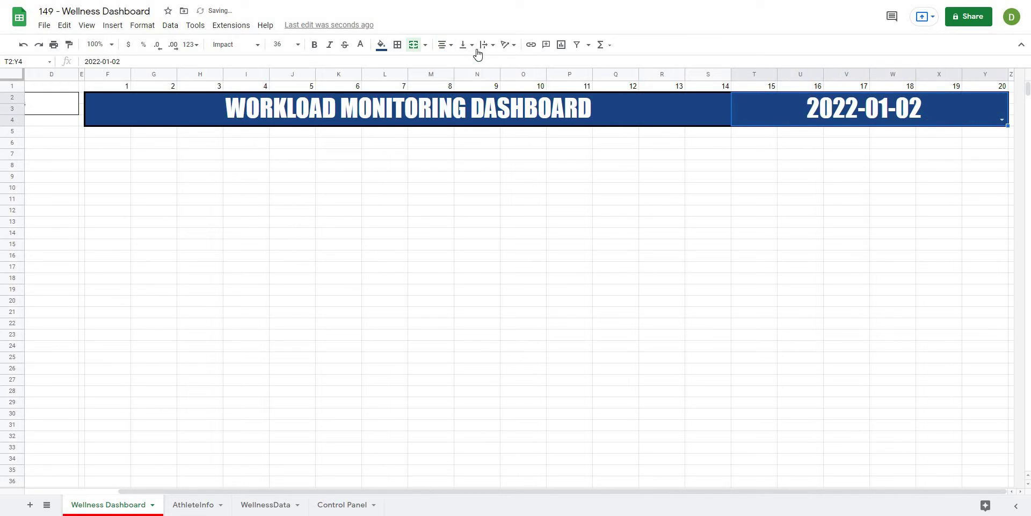
{"action": "left_click", "coordinate": [475, 47]}
{"action": "left_click", "coordinate": [593, 200]}
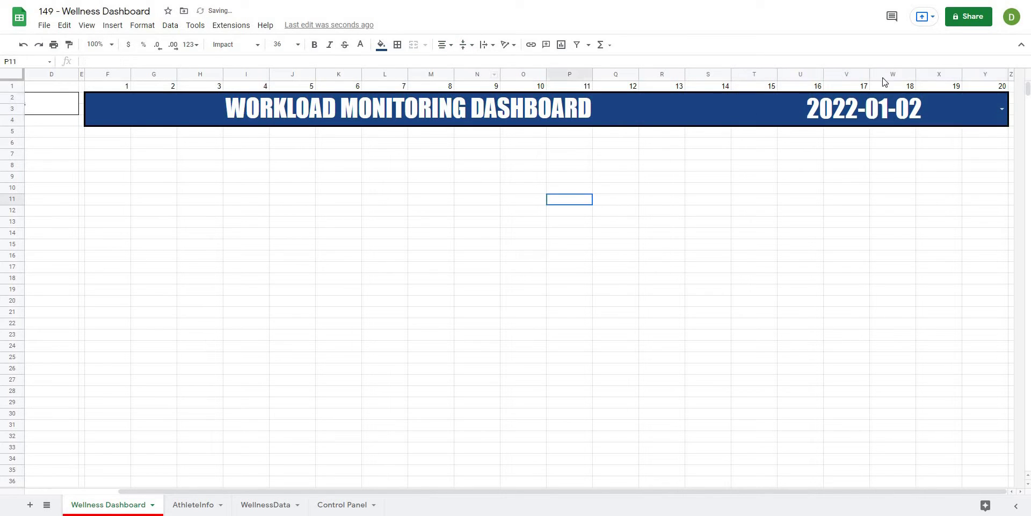
{"action": "left_click", "coordinate": [1001, 120]}
{"action": "left_click", "coordinate": [723, 200]}
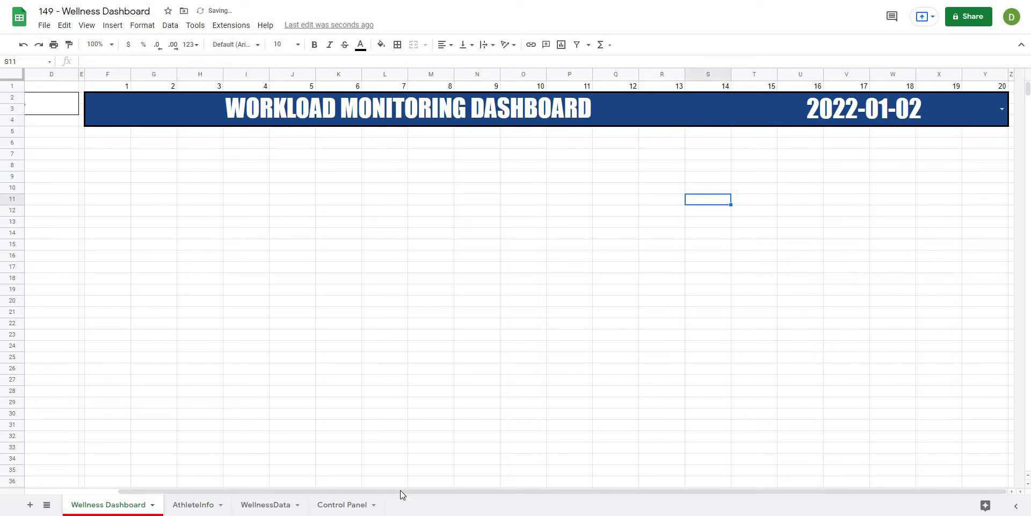
Hide the filter columns A to D of the Wellness Dashboard sheet
{"action": "scroll", "coordinate": [159, 165], "scroll_direction": "left", "scroll_amount": 3}
{"action": "left_click_drag", "start_coordinate": [57, 77], "coordinate": [190, 77]}
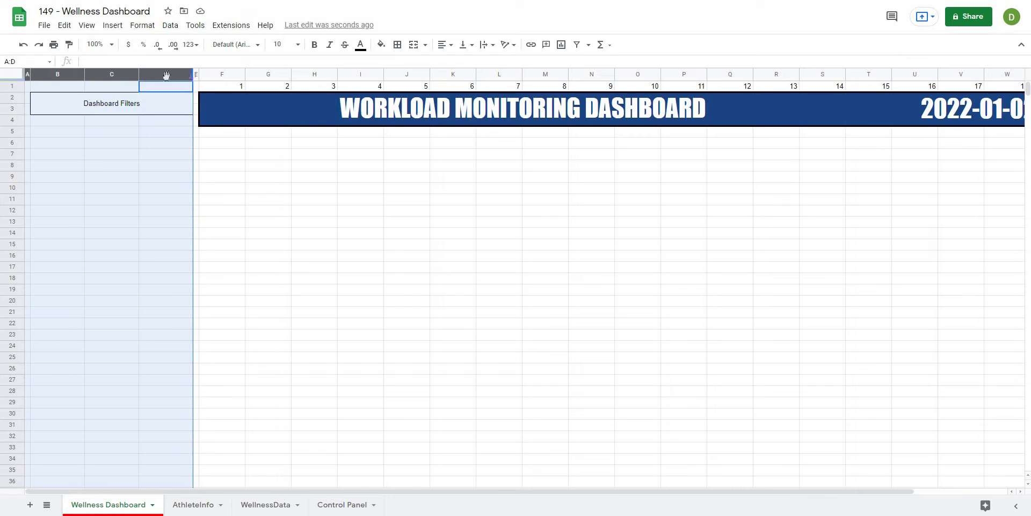
{"action": "right_click", "coordinate": [186, 217]}
{"action": "key", "text": "Return"}
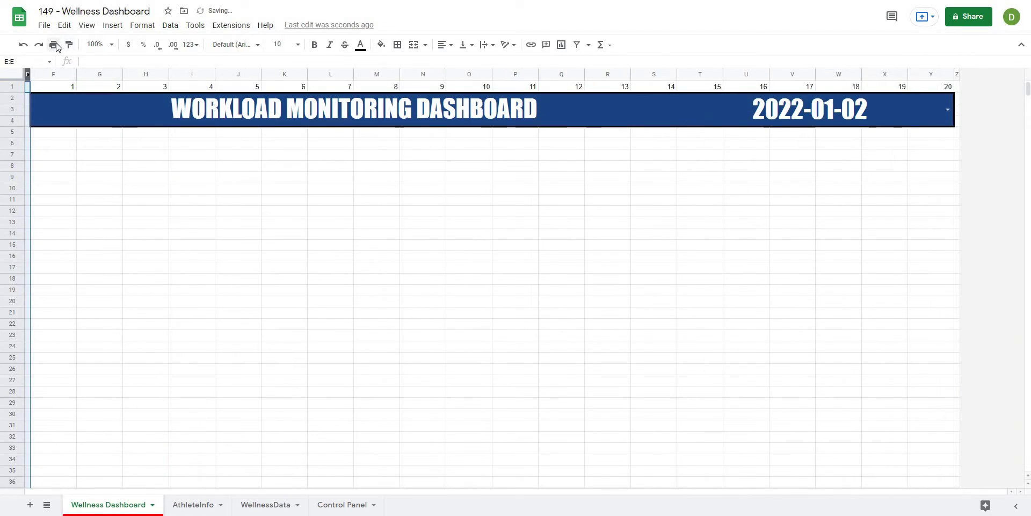
Preview the current sheet's print layout with narrow margins and leave the preview without printing
{"action": "left_click", "coordinate": [54, 44]}
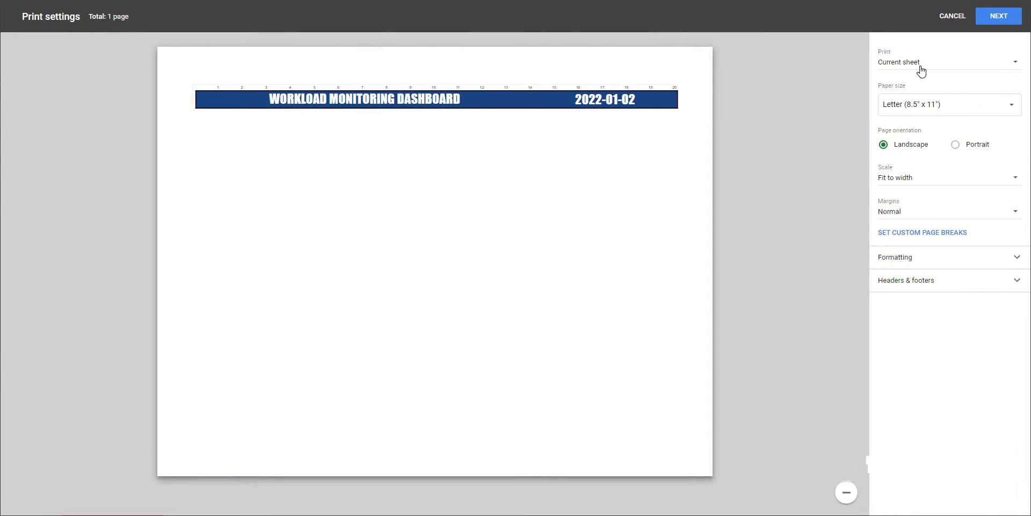
{"action": "left_click", "coordinate": [935, 212]}
{"action": "left_click", "coordinate": [901, 231]}
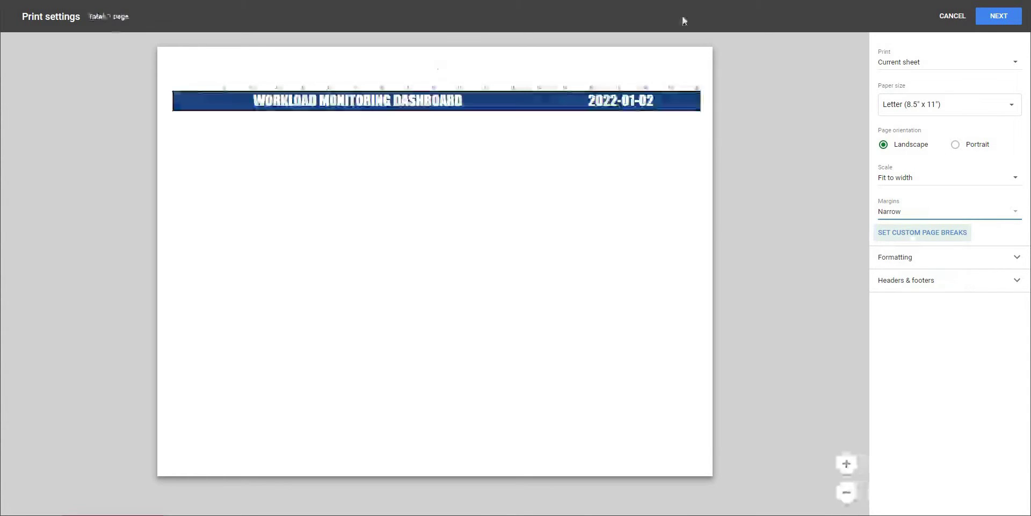
{"action": "left_click", "coordinate": [948, 19]}
{"action": "left_click", "coordinate": [320, 159]}
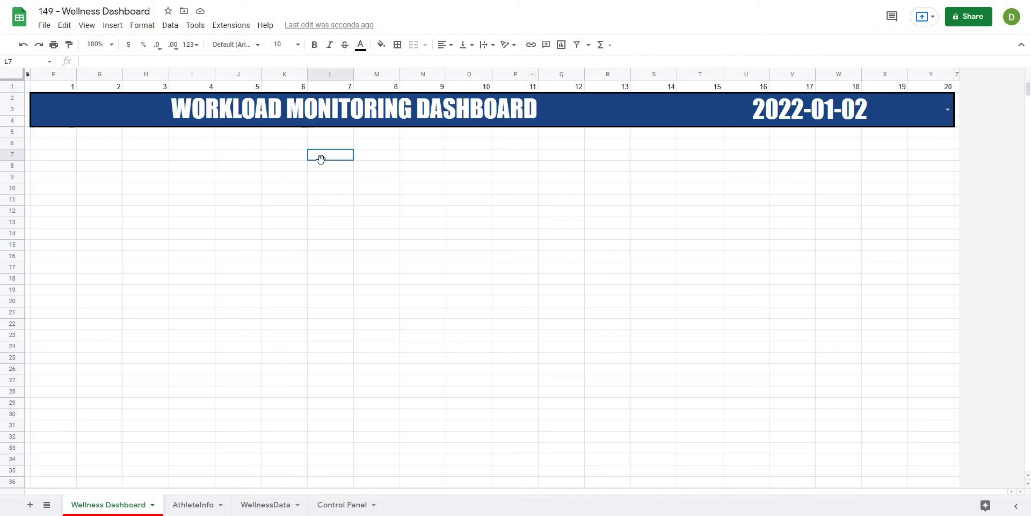
{"action": "left_click", "coordinate": [116, 125]}
{"action": "left_click", "coordinate": [140, 156]}
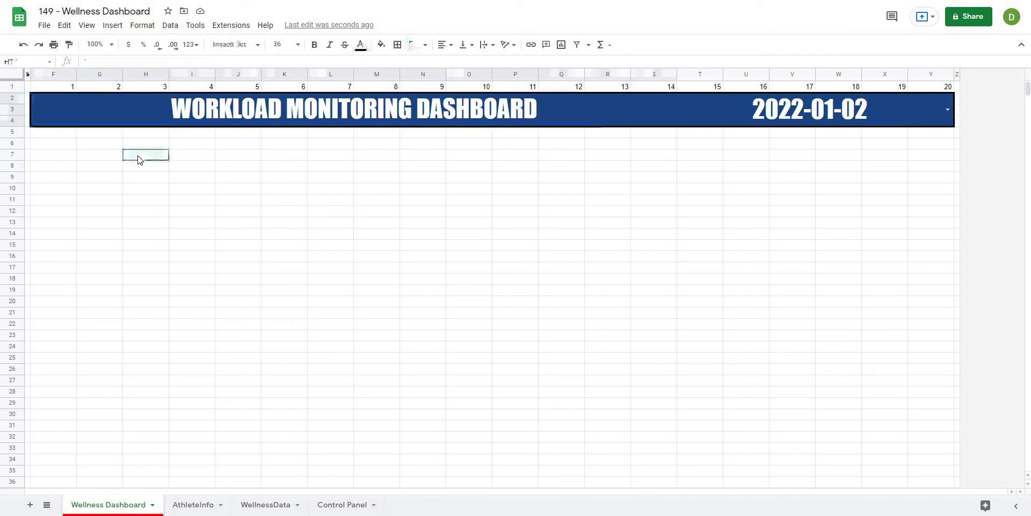
Copy the title banner F2:S4 into F6 and unmerge the pasted cells
{"action": "left_click", "coordinate": [123, 106]}
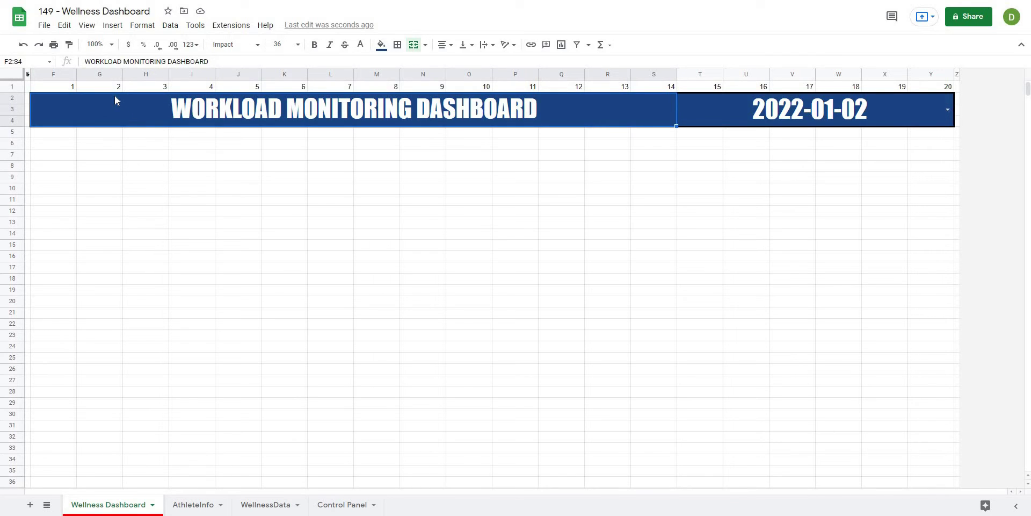
{"action": "key", "text": "ctrl+c"}
{"action": "left_click", "coordinate": [49, 148]}
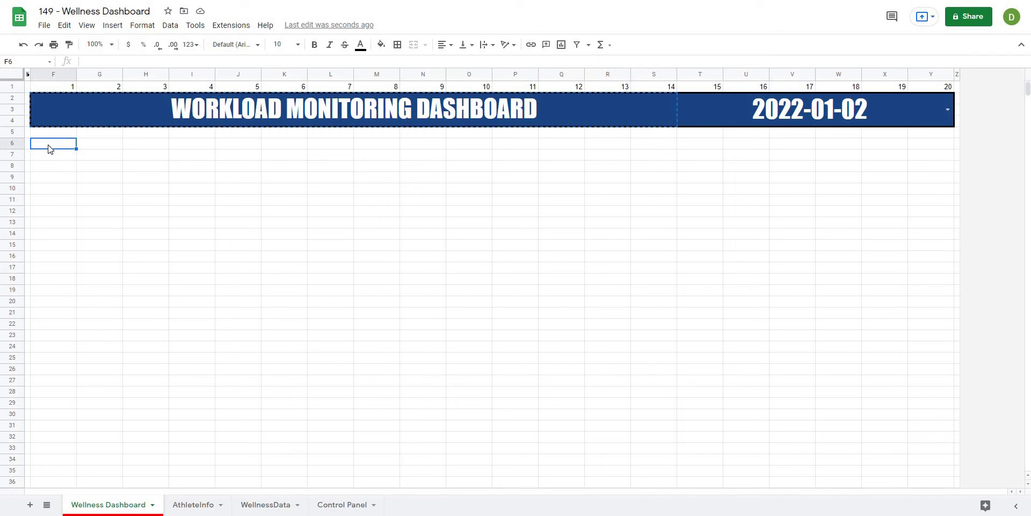
{"action": "key", "text": "ctrl+v"}
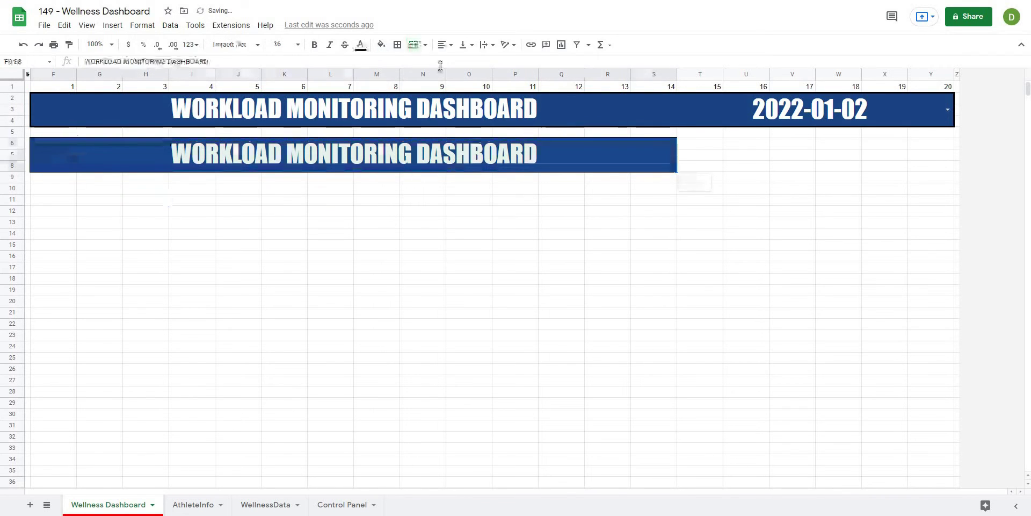
{"action": "left_click", "coordinate": [414, 45]}
{"action": "left_click", "coordinate": [238, 256]}
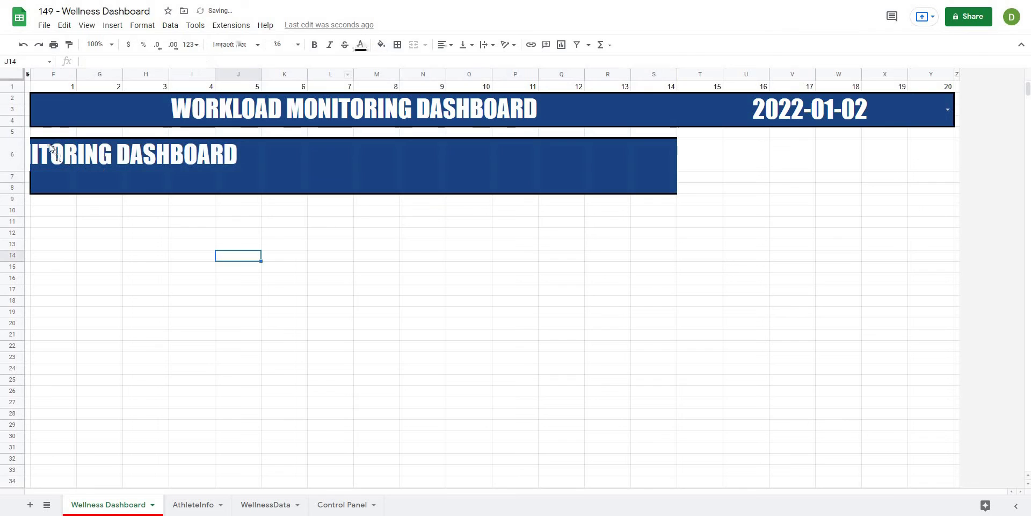
Merge F6:I7 and clear the blue banner formatting from F8:S8 using the blank cells of row 9
{"action": "left_click_drag", "start_coordinate": [48, 144], "coordinate": [186, 178]}
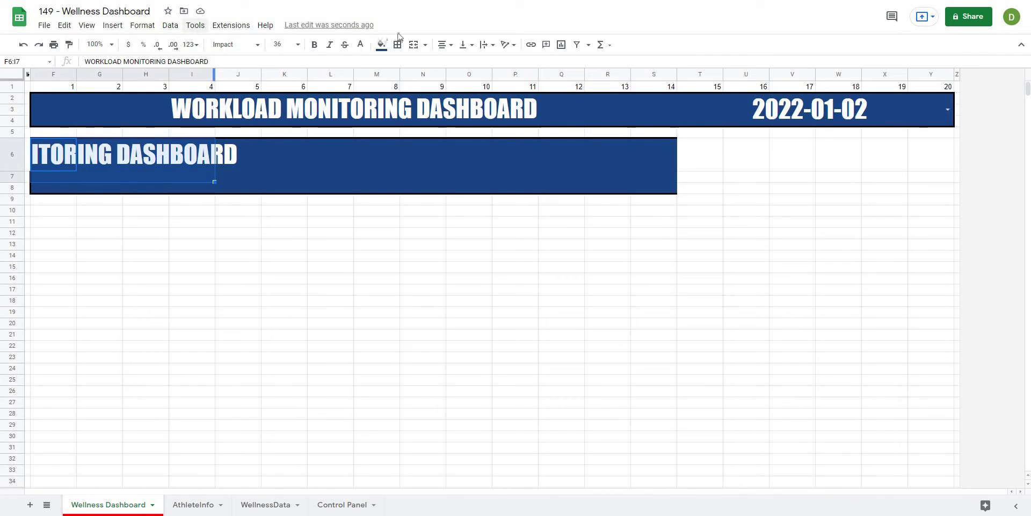
{"action": "left_click", "coordinate": [414, 45]}
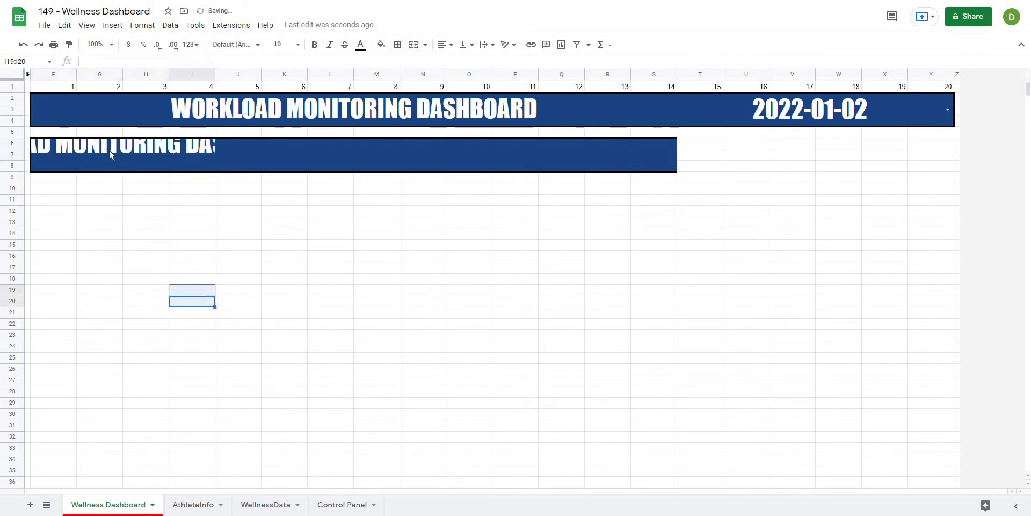
{"action": "left_click", "coordinate": [64, 166]}
{"action": "left_click_drag", "start_coordinate": [45, 181], "coordinate": [675, 183]}
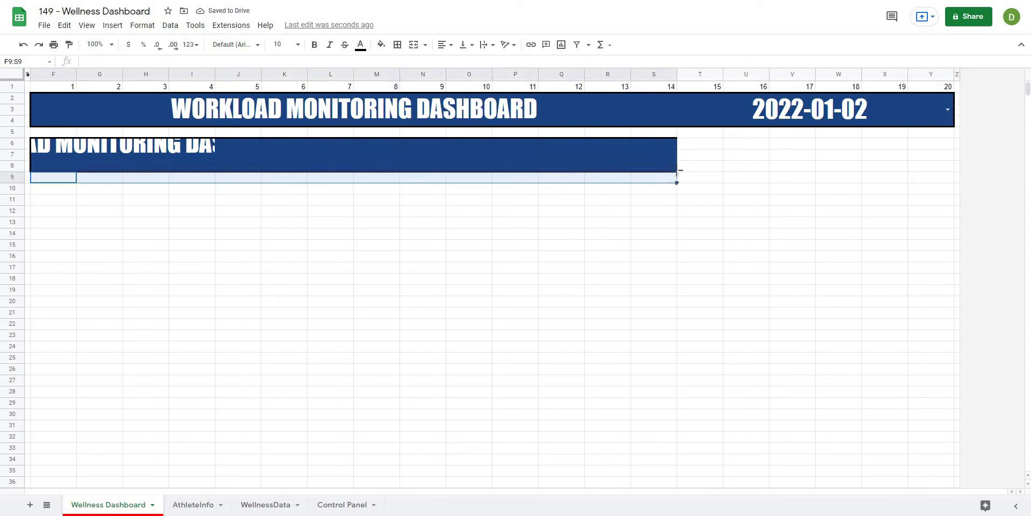
{"action": "left_click", "coordinate": [578, 204]}
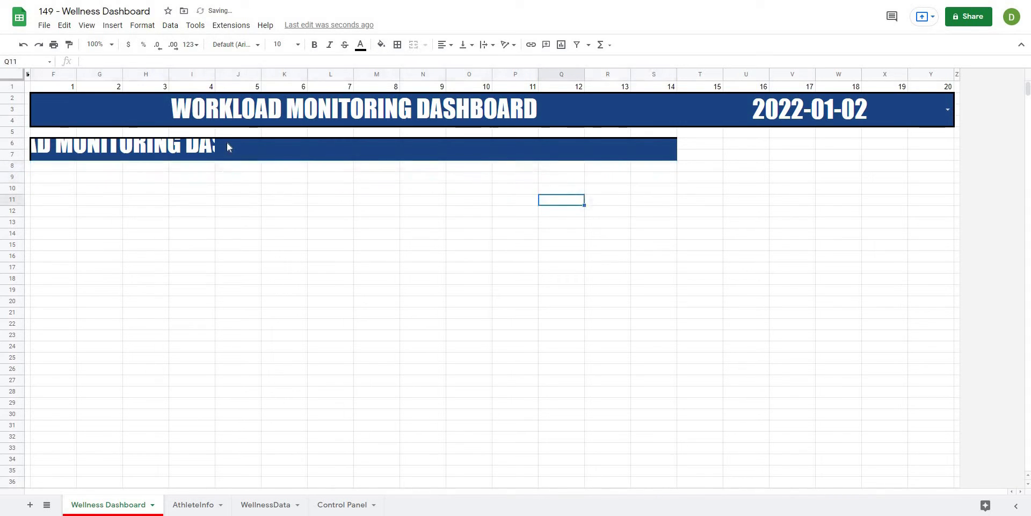
Merge J6:K7 and clear the leftover banner formatting from L6:S7 using the blank cells below it
{"action": "left_click_drag", "start_coordinate": [226, 142], "coordinate": [290, 162]}
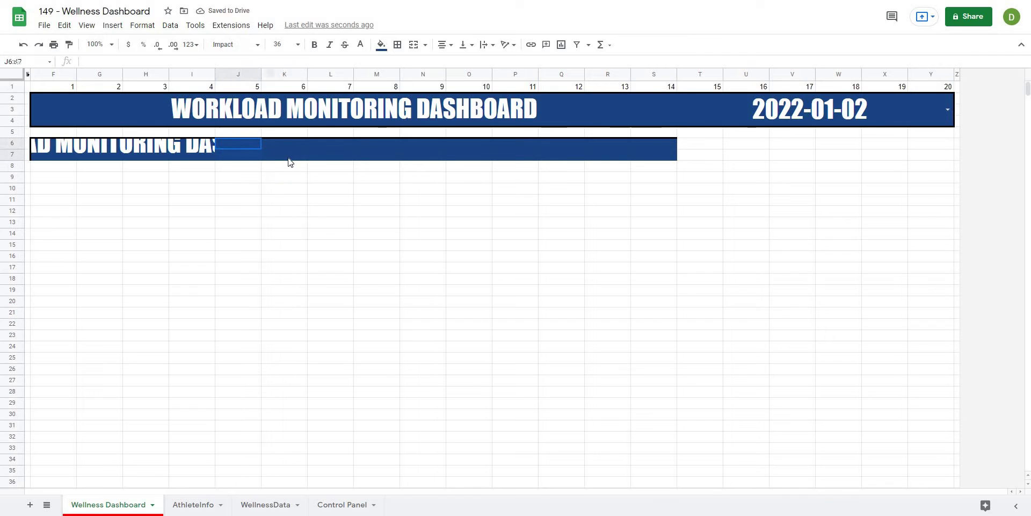
{"action": "left_click", "coordinate": [414, 45]}
{"action": "left_click", "coordinate": [315, 191]}
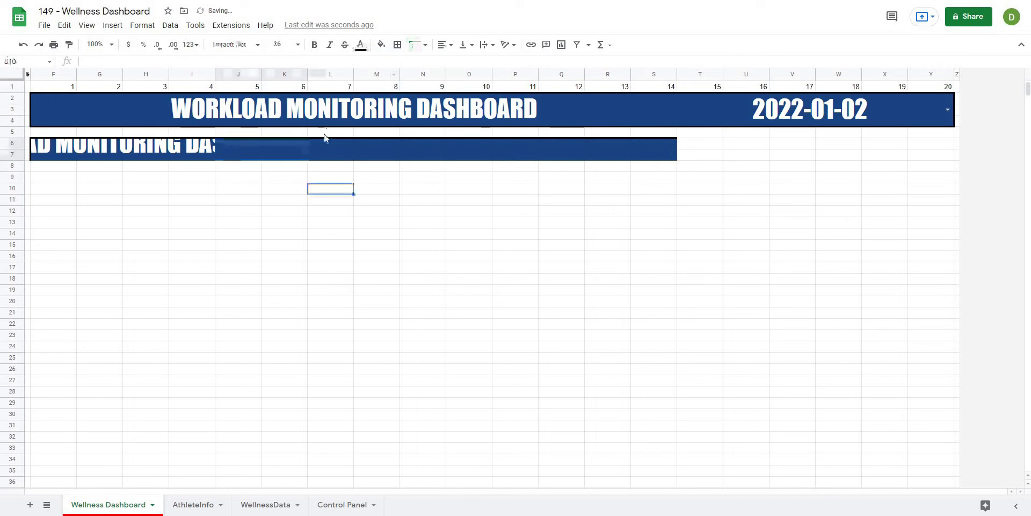
{"action": "left_click_drag", "start_coordinate": [668, 163], "coordinate": [629, 169]}
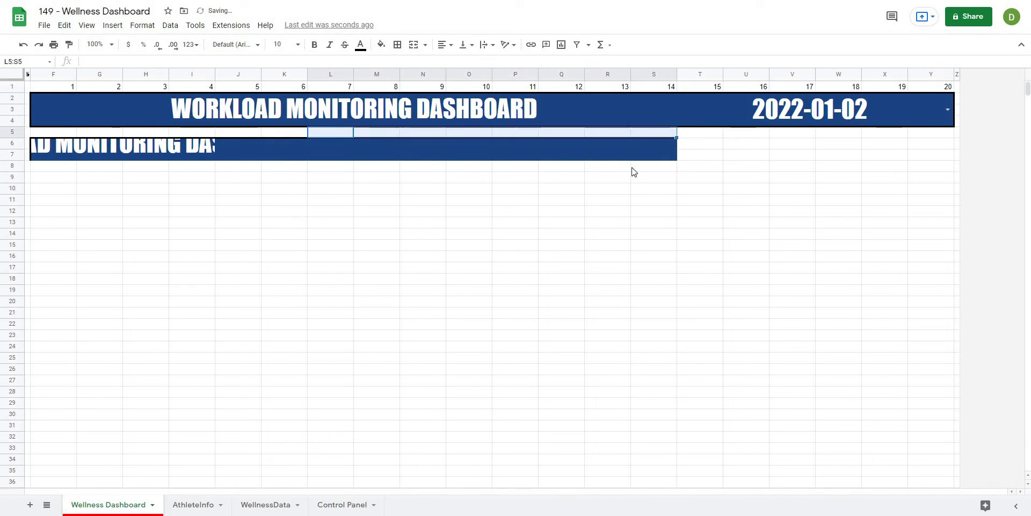
{"action": "left_click", "coordinate": [338, 172], "text": "shift"}
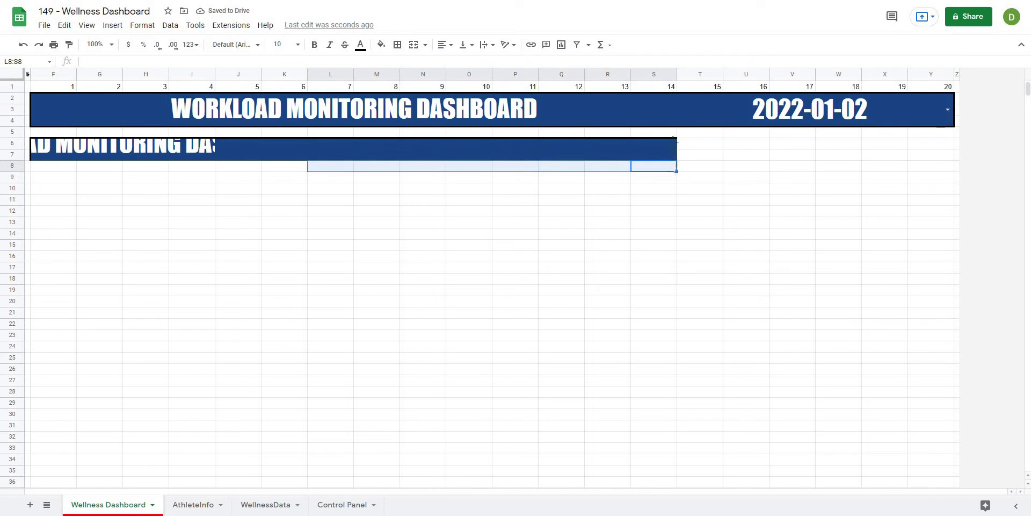
{"action": "key", "text": "ctrl+z"}
{"action": "key", "text": "ctrl+z"}
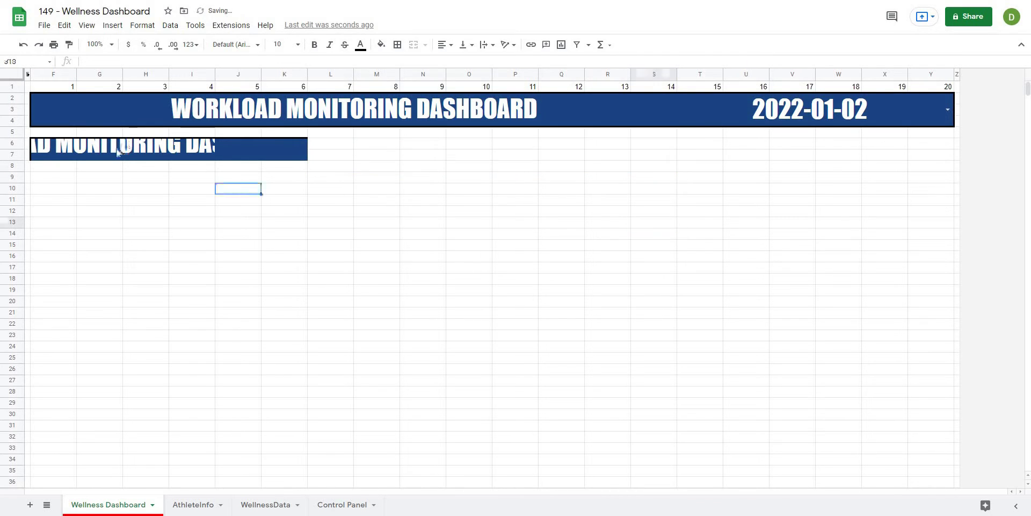
Set the text in merged cell F6:I7 to font size 24
{"action": "left_click", "coordinate": [117, 150]}
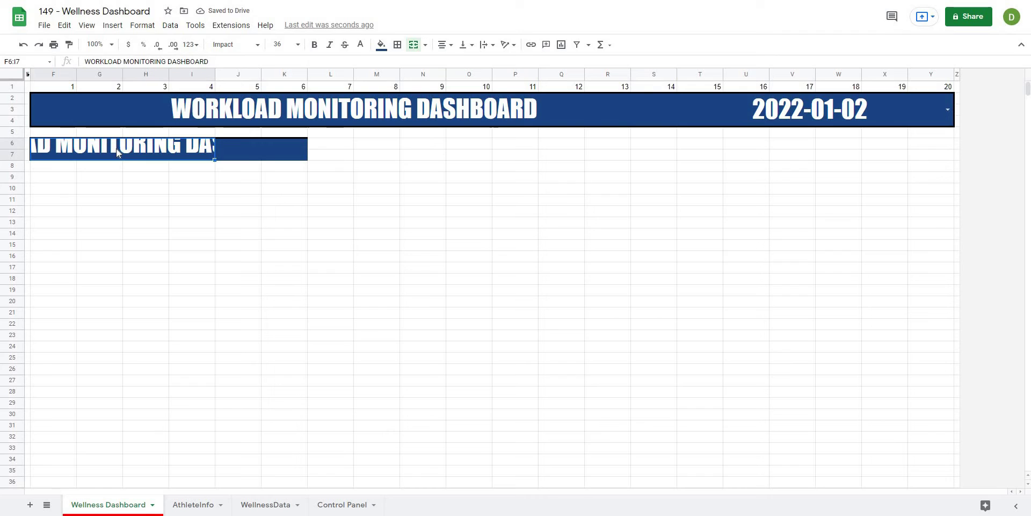
{"action": "left_click", "coordinate": [299, 45]}
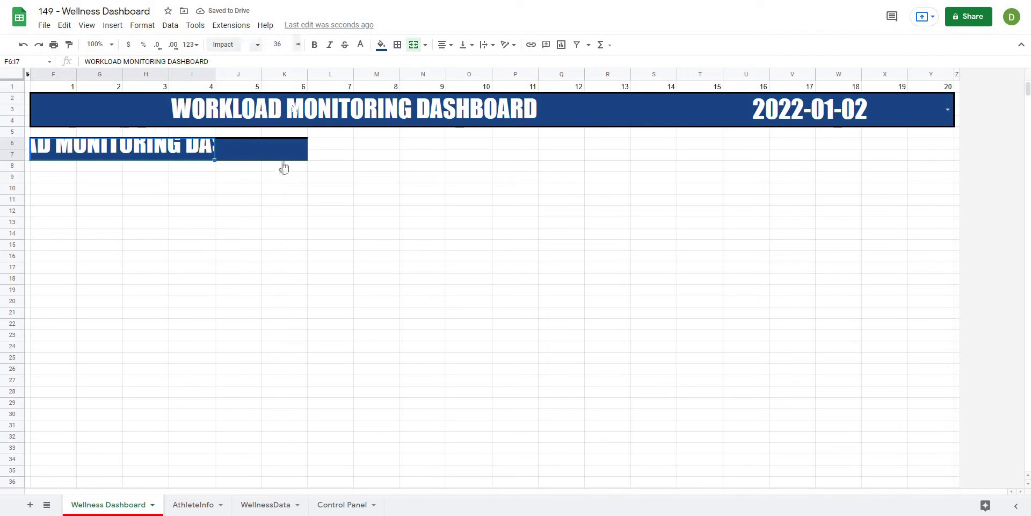
{"action": "left_click", "coordinate": [276, 216]}
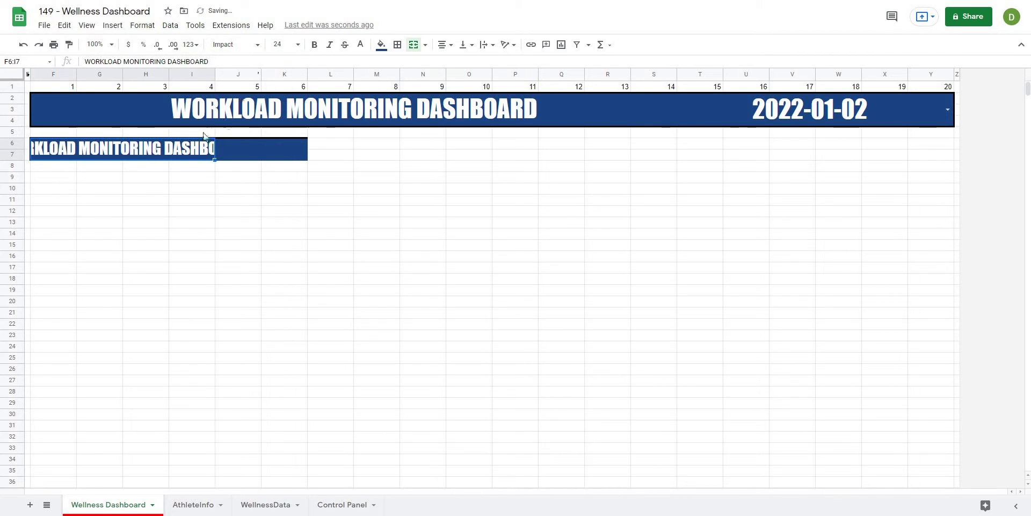
{"action": "left_click", "coordinate": [242, 159]}
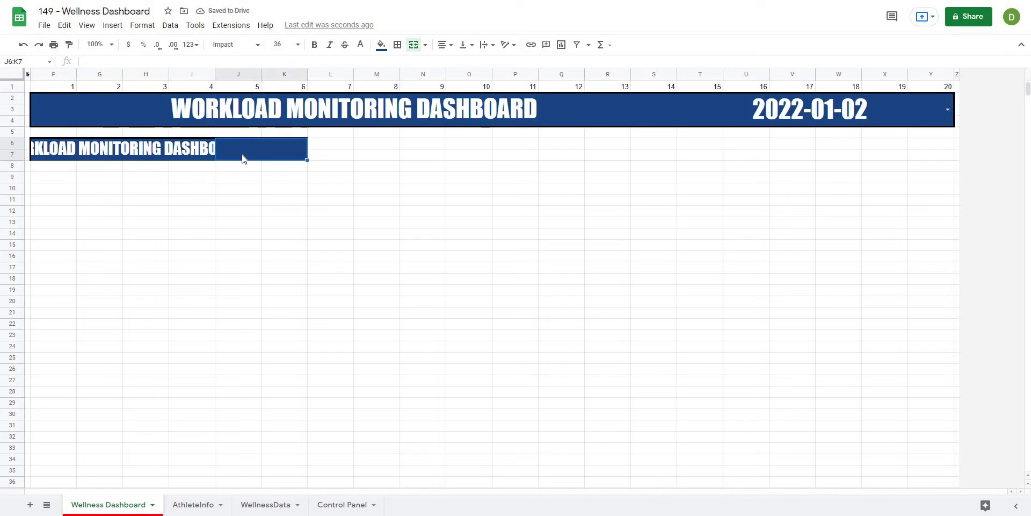
{"action": "left_click", "coordinate": [200, 183]}
Align the contents of F6:K7 vertically to the middle
{"action": "left_click_drag", "start_coordinate": [104, 152], "coordinate": [243, 149]}
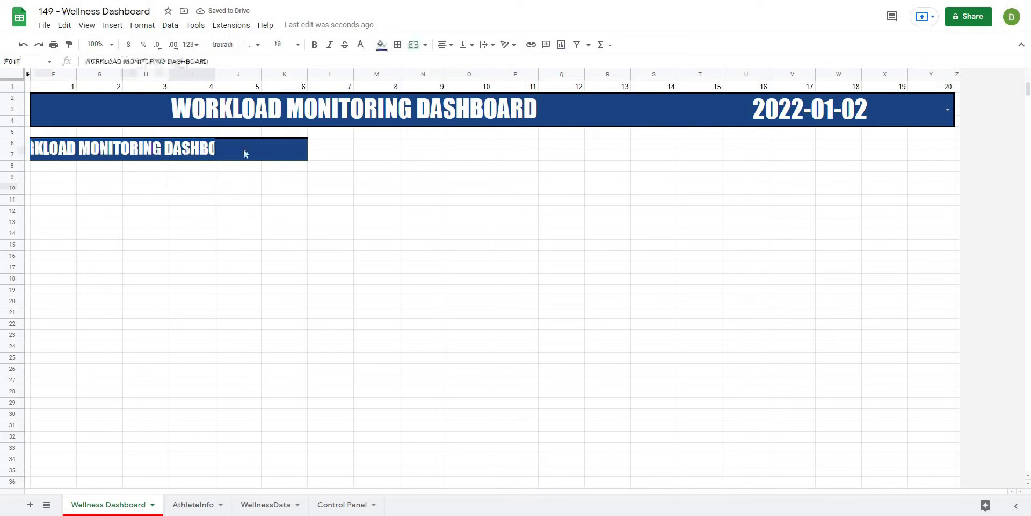
{"action": "left_click", "coordinate": [449, 45]}
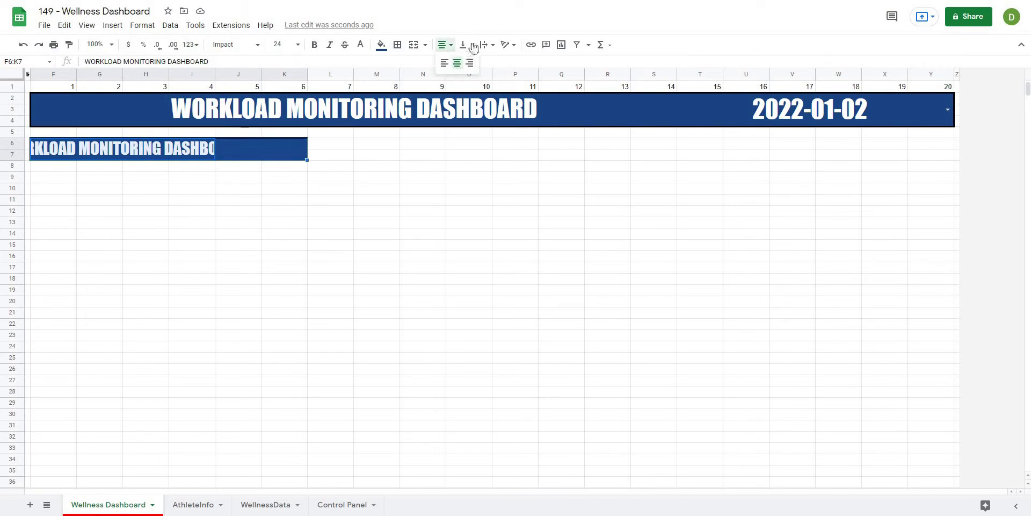
{"action": "left_click", "coordinate": [465, 45]}
{"action": "left_click", "coordinate": [478, 65]}
{"action": "left_click", "coordinate": [301, 149]}
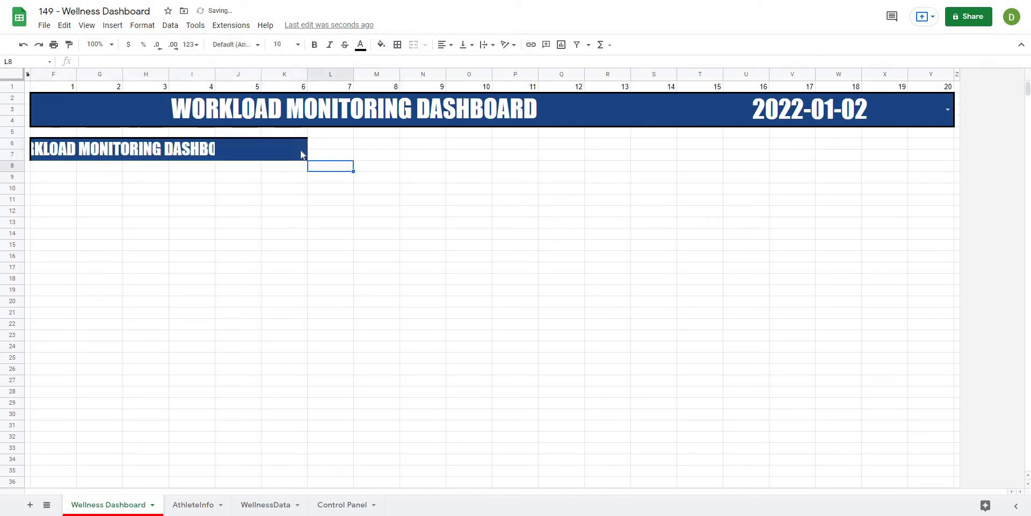
Apply an outer border around the athlete header F6:K7
{"action": "left_click_drag", "start_coordinate": [155, 161], "coordinate": [239, 156]}
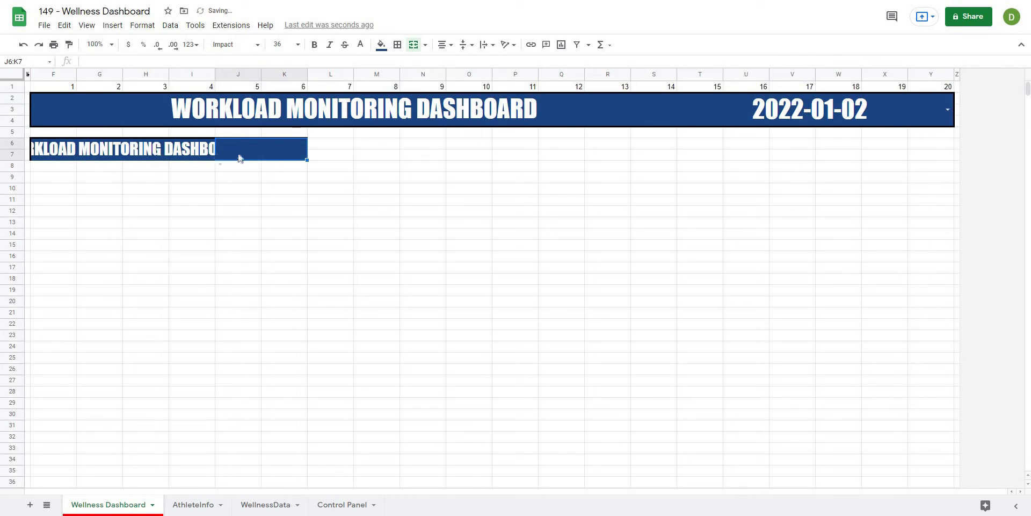
{"action": "left_click", "coordinate": [397, 45]}
{"action": "left_click", "coordinate": [460, 67]}
{"action": "left_click", "coordinate": [376, 188]}
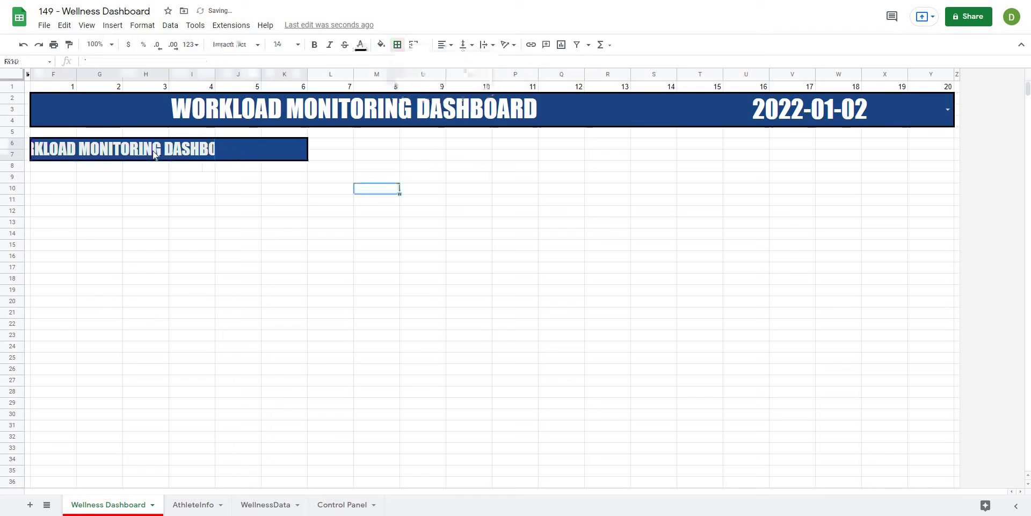
Delete the copied title text from F6:I7
{"action": "left_click", "coordinate": [152, 151]}
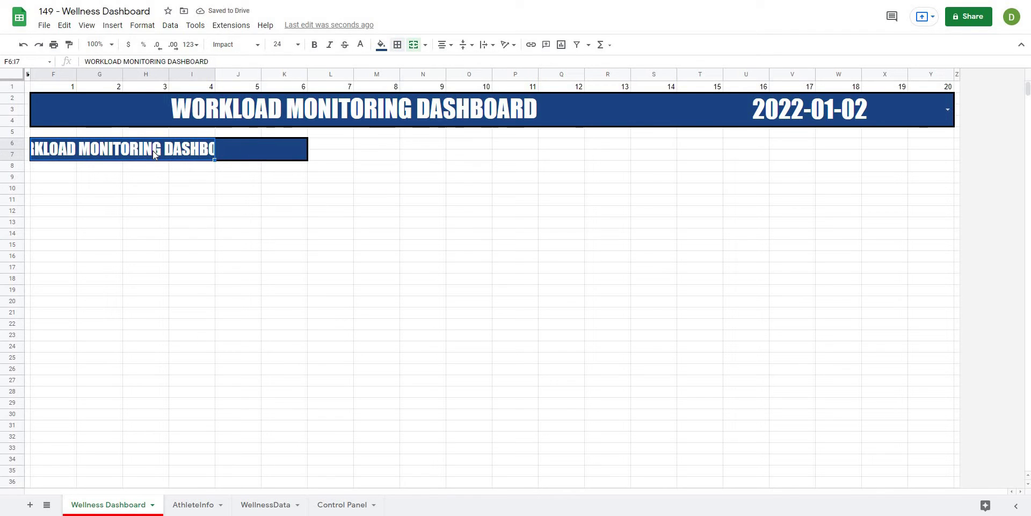
{"action": "key", "text": "Delete"}
{"action": "left_click", "coordinate": [277, 212]}
Open data validation for F6:I7 and choose column B of the Control Panel sheet as the list range
{"action": "left_click", "coordinate": [152, 148]}
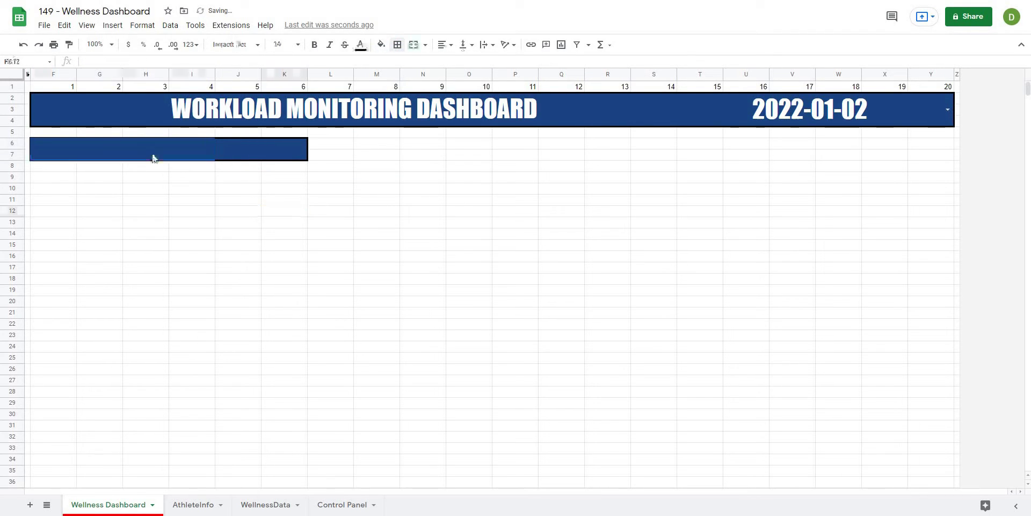
{"action": "left_click", "coordinate": [169, 27]}
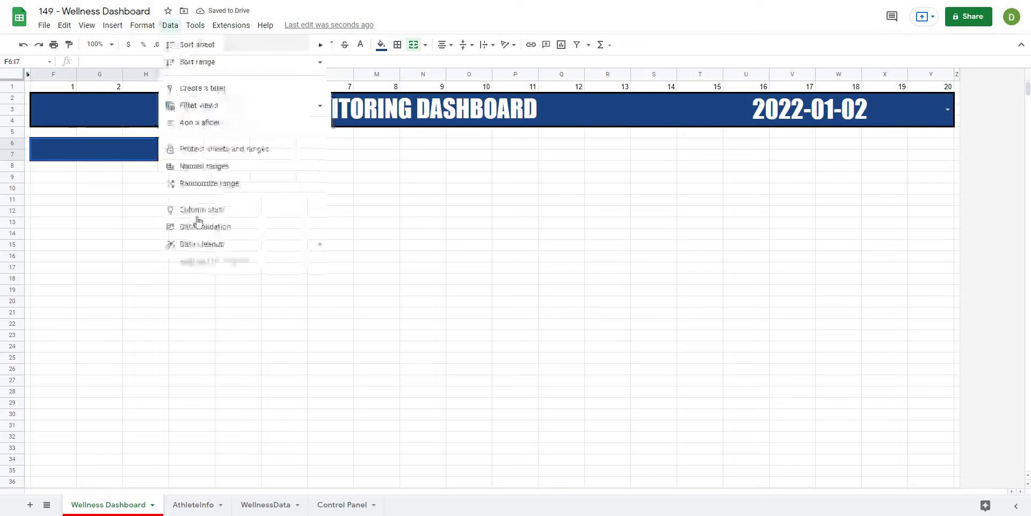
{"action": "left_click", "coordinate": [202, 226]}
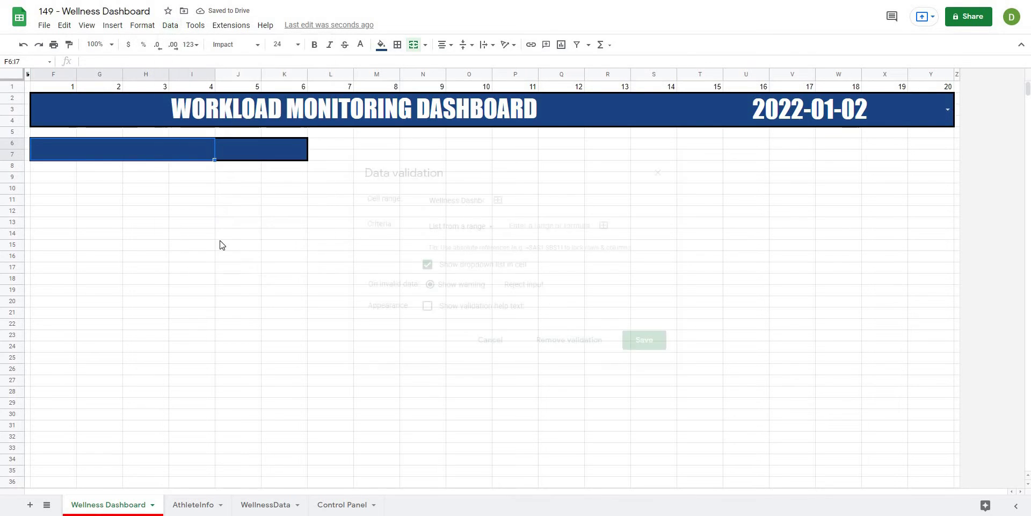
{"action": "left_click", "coordinate": [601, 227]}
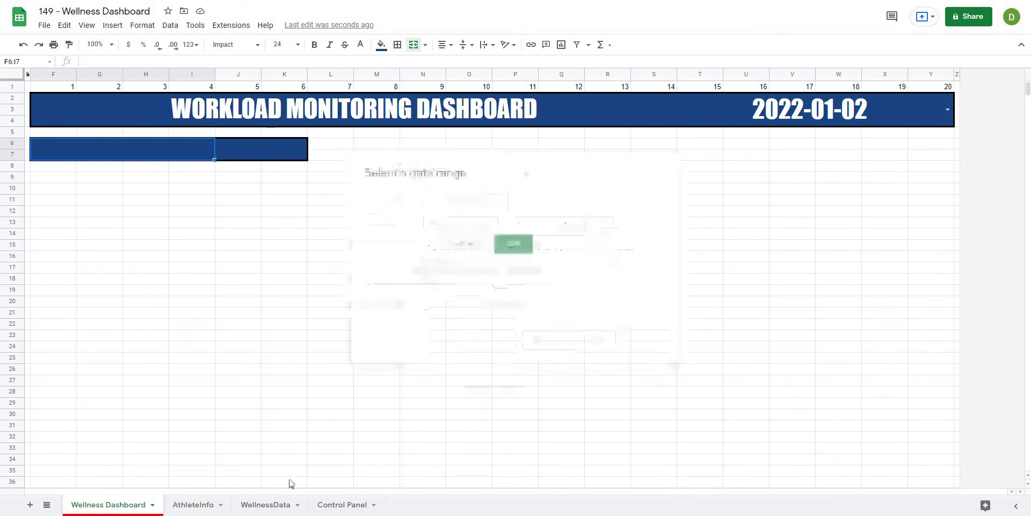
{"action": "left_click", "coordinate": [322, 505]}
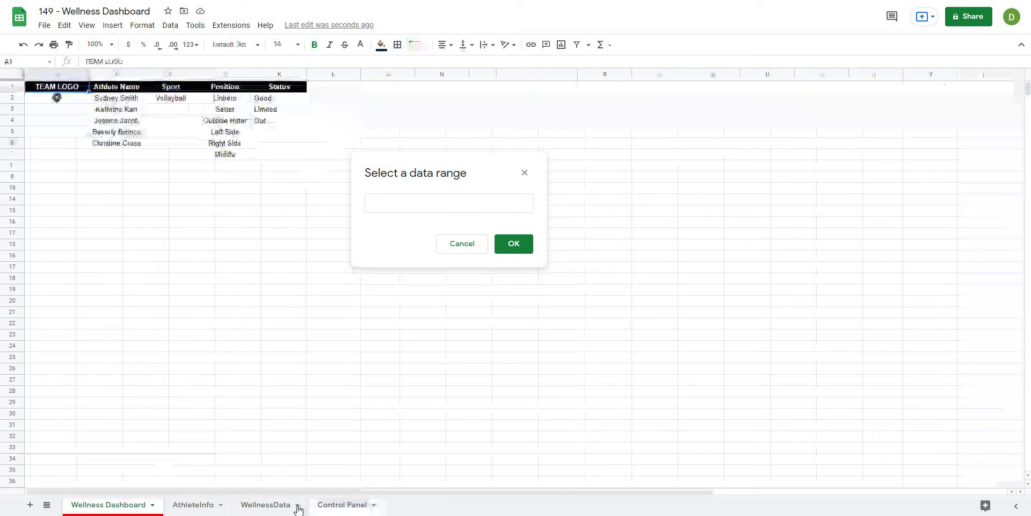
{"action": "left_click", "coordinate": [112, 75]}
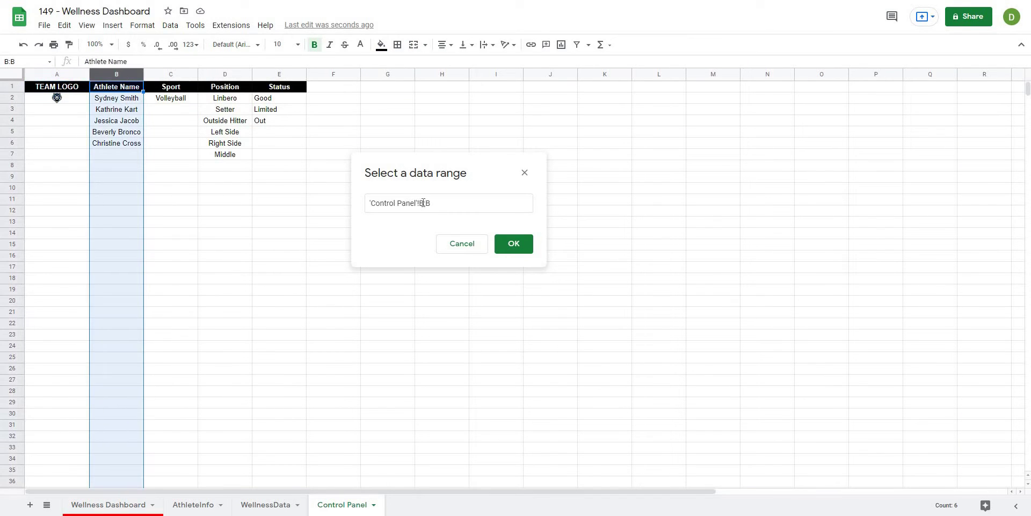
Change the list range to 'Control Panel'!B2:B, save the validation and return to the Wellness Dashboard sheet
{"action": "left_click", "coordinate": [442, 207]}
{"action": "key", "text": "Left"}
{"action": "key", "text": "Left"}
{"action": "type", "text": "2"}
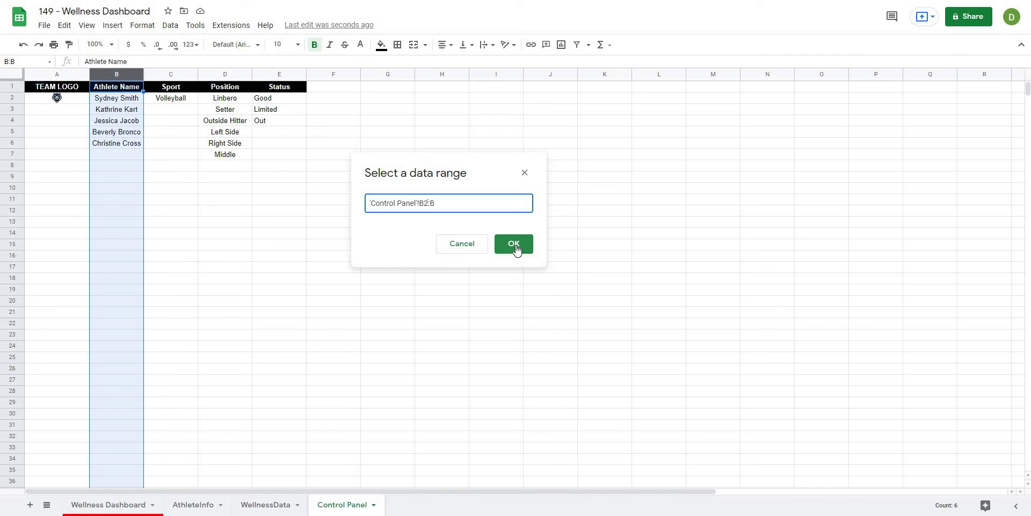
{"action": "left_click", "coordinate": [516, 245]}
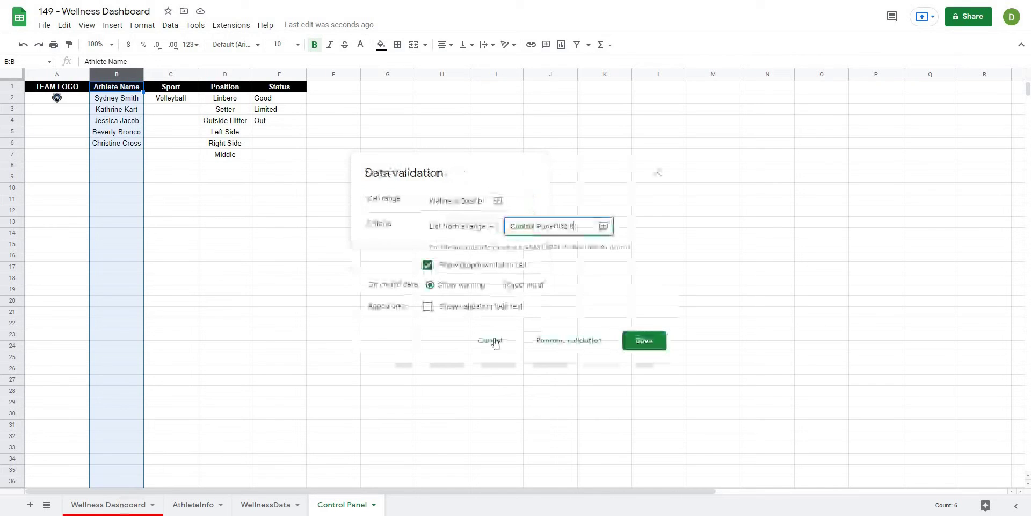
{"action": "left_click", "coordinate": [643, 342]}
{"action": "left_click", "coordinate": [110, 508]}
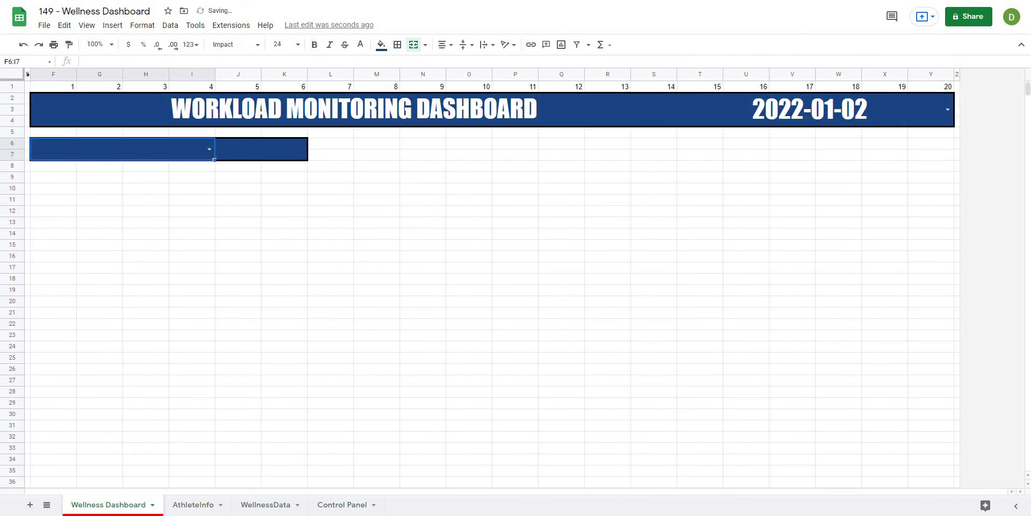
Select the second listed athlete from the dropdown in F6:I7
{"action": "left_click", "coordinate": [211, 151]}
{"action": "left_click", "coordinate": [121, 183]}
{"action": "left_click", "coordinate": [284, 244]}
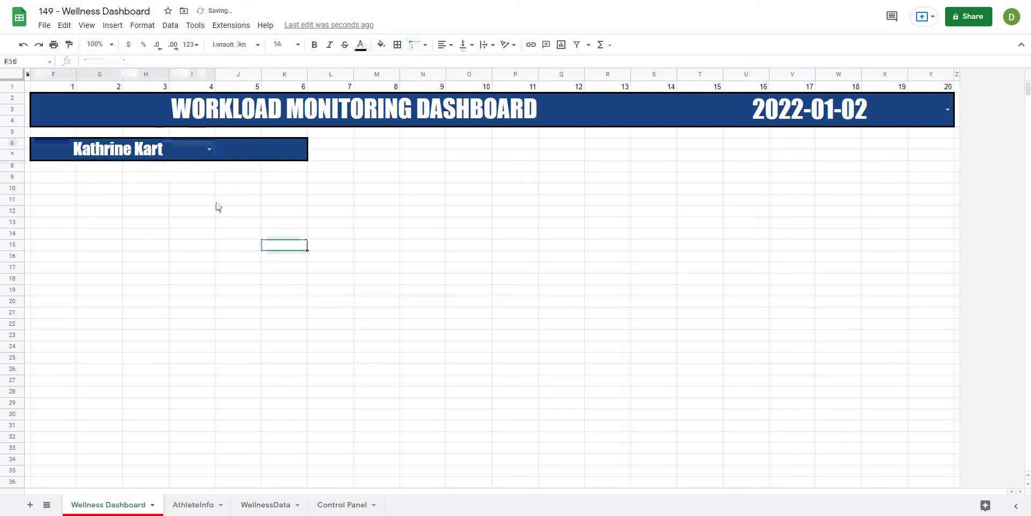
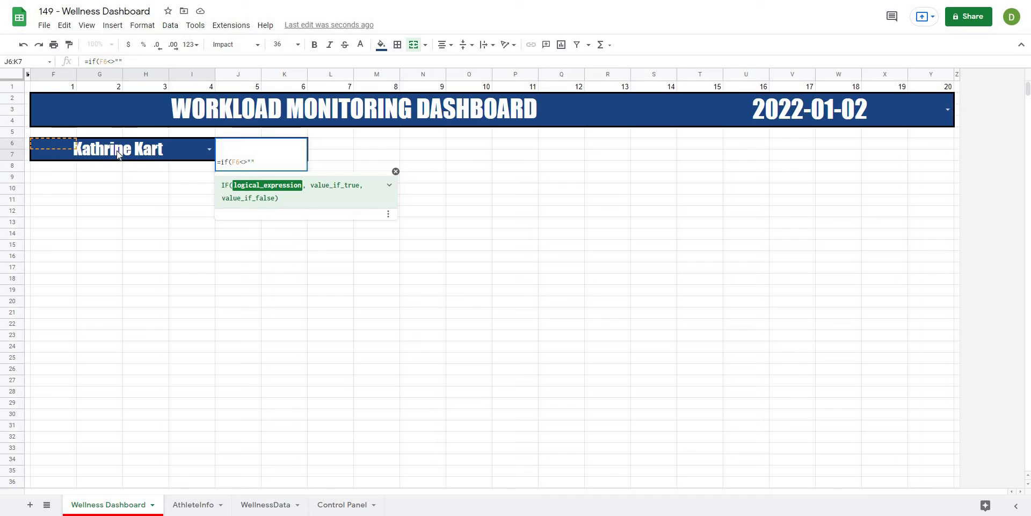
Continue the J6:K7 IF formula with a VLOOKUP of F6 in the range AthleteInfo!A:J
{"action": "type", "text": ", "}
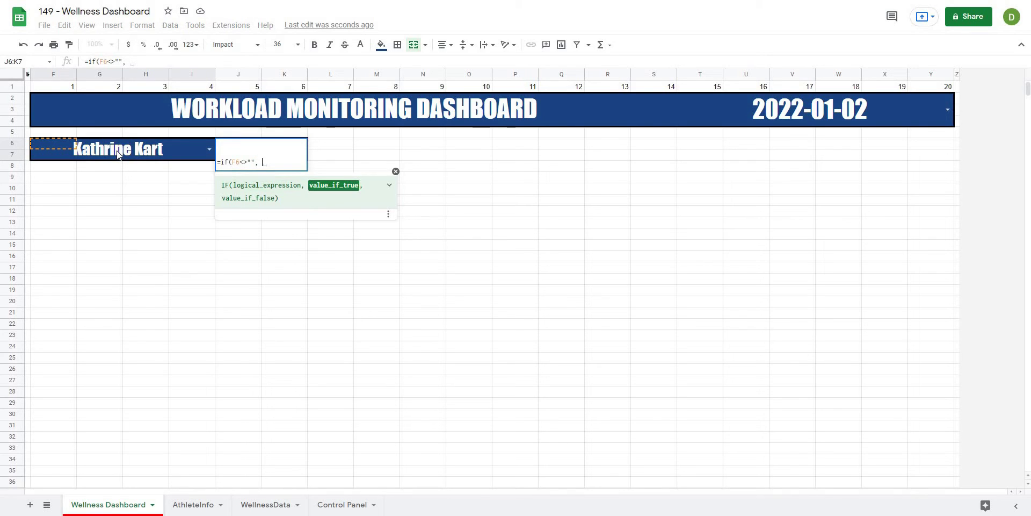
{"action": "type", "text": "vlookup("}
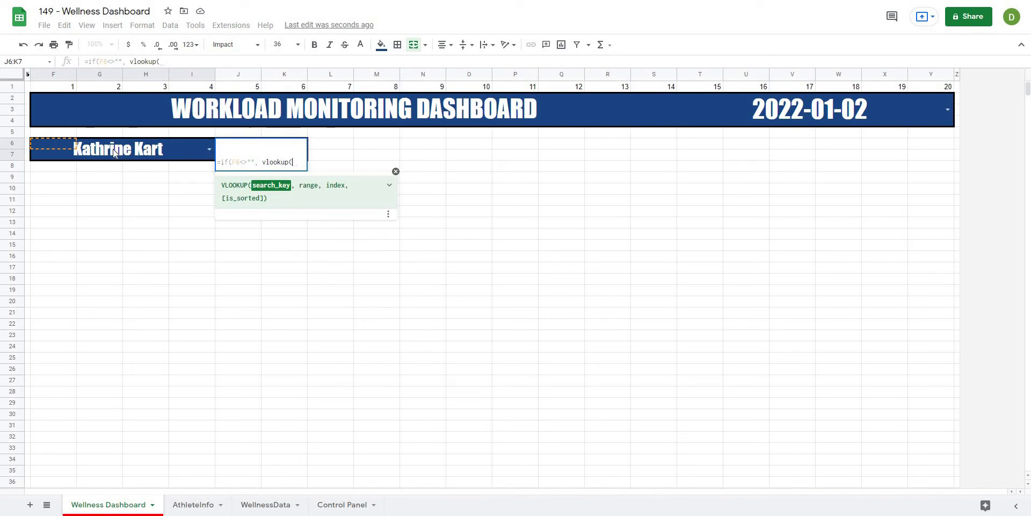
{"action": "left_click", "coordinate": [78, 145]}
{"action": "type", "text": ","}
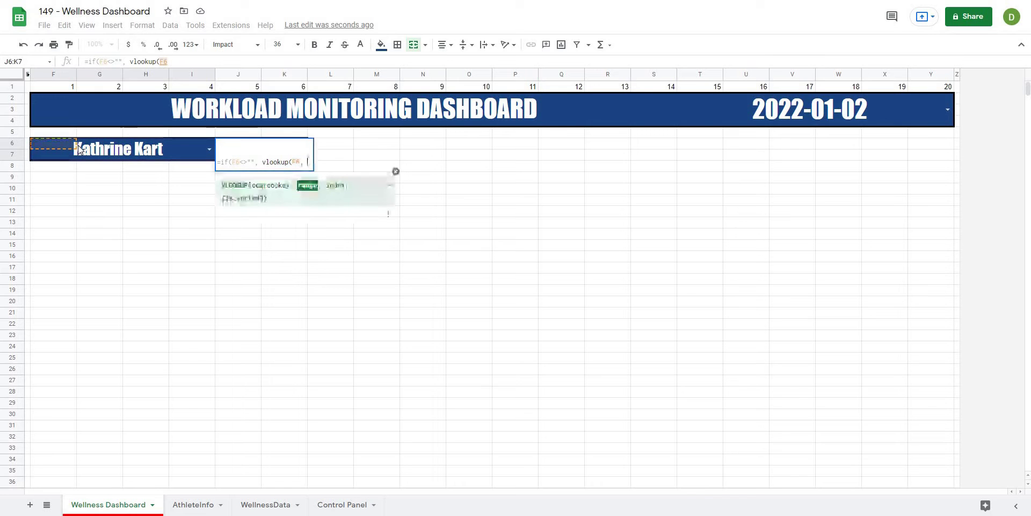
{"action": "left_click", "coordinate": [193, 505]}
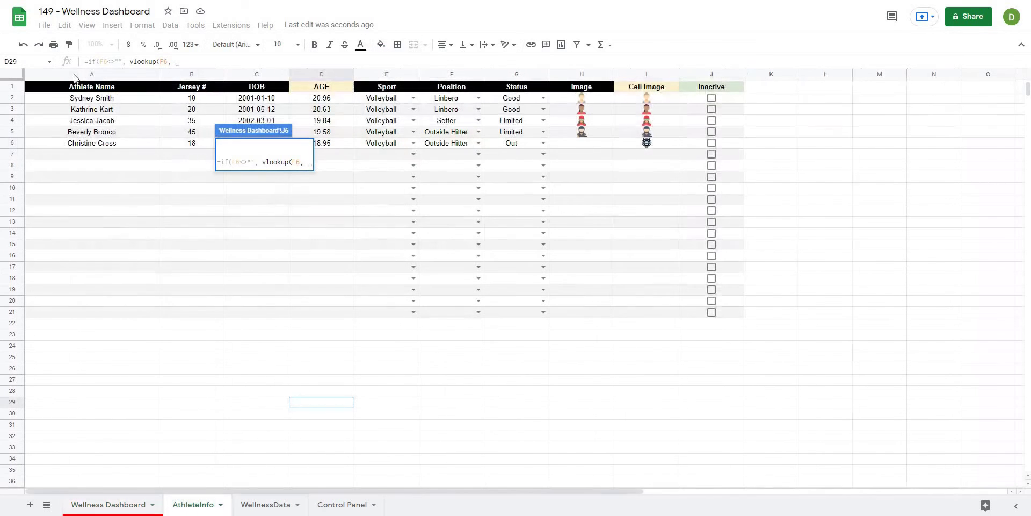
{"action": "left_click_drag", "start_coordinate": [74, 78], "coordinate": [712, 74]}
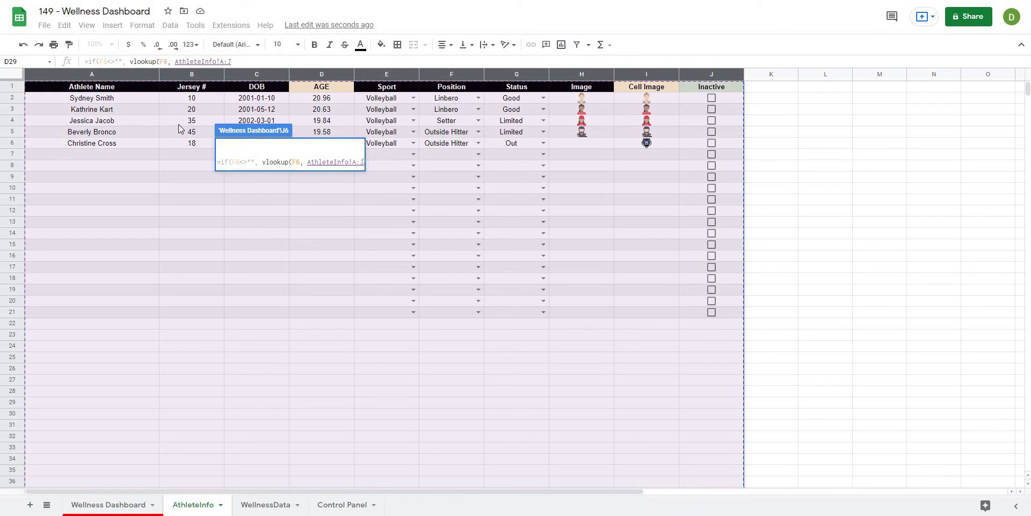
Finish the J6:K7 formula with index 2, false and an empty-string fallback, and set its font size to 24
{"action": "type", "text": ","}
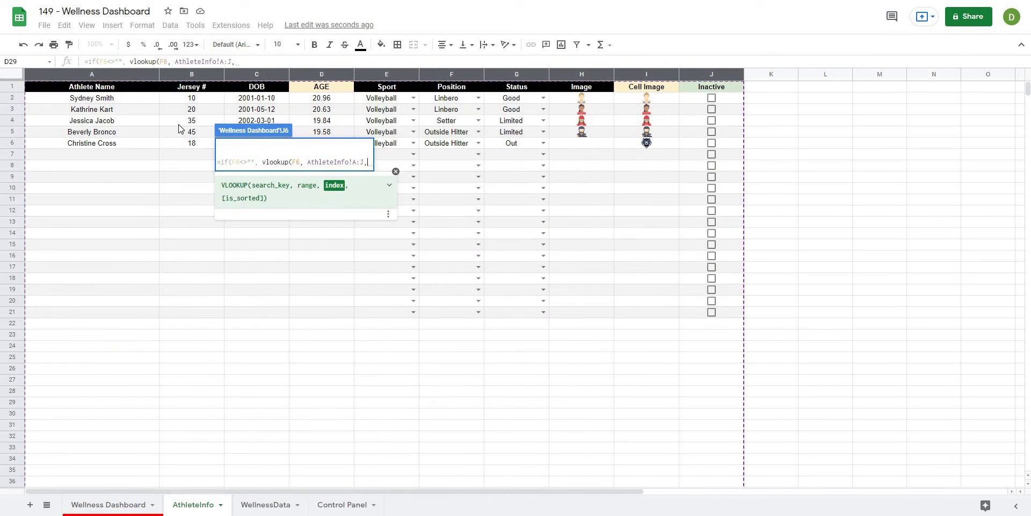
{"action": "type", "text": " 2, fals"}
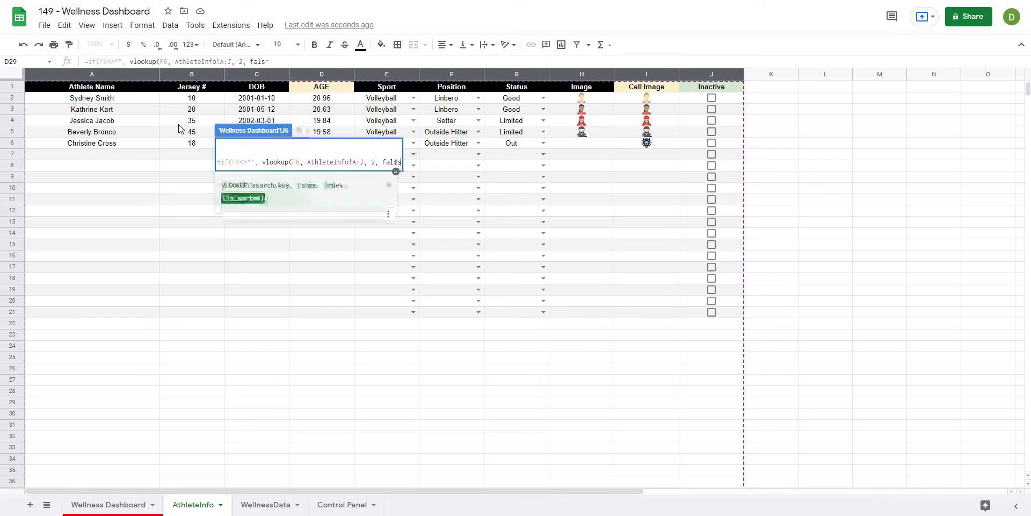
{"action": "type", "text": "e), \"\""}
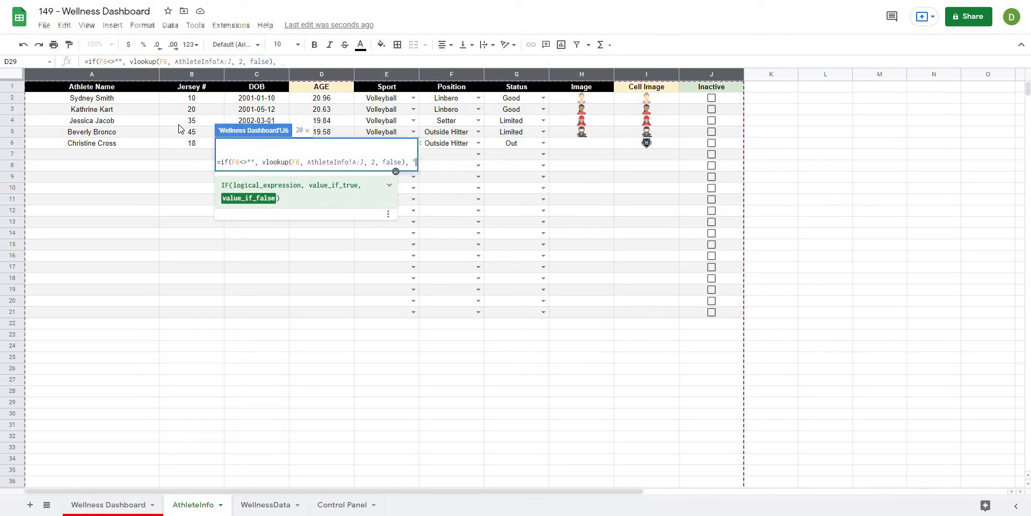
{"action": "type", "text": ")"}
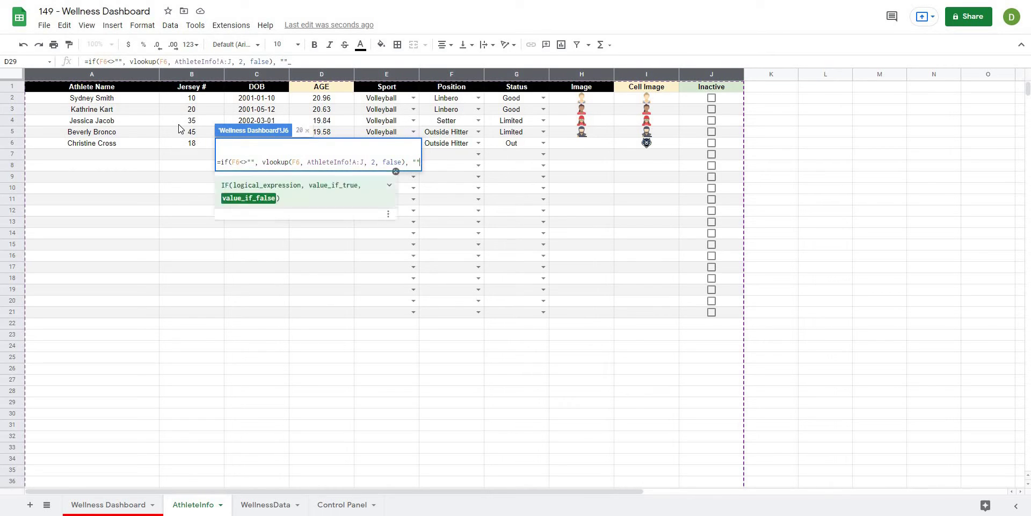
{"action": "key", "text": "Return"}
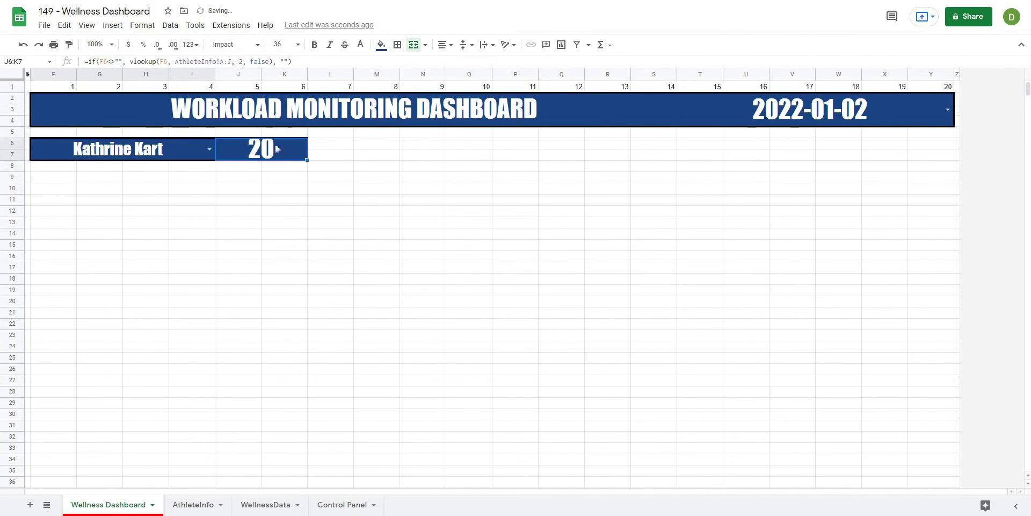
{"action": "left_click", "coordinate": [299, 47]}
{"action": "left_click", "coordinate": [279, 218]}
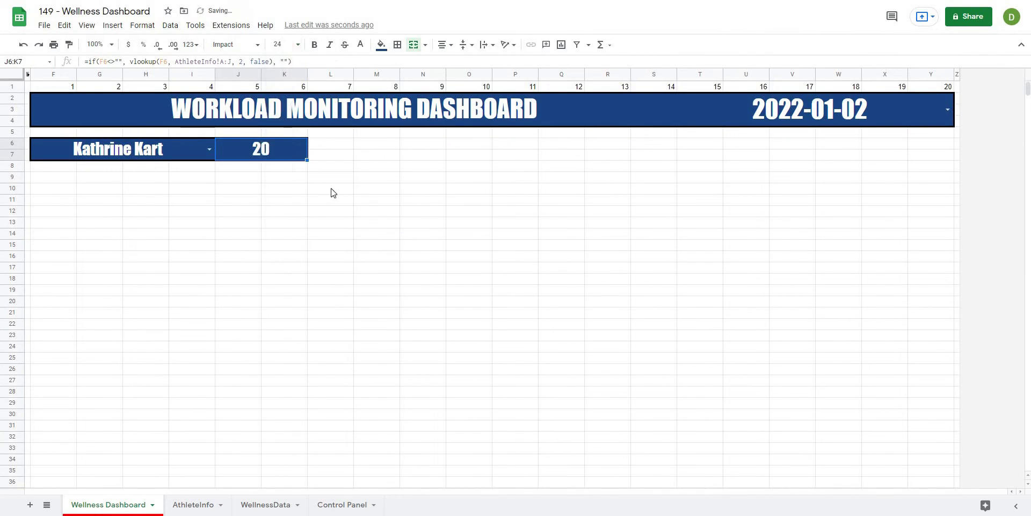
Test the jersey lookup by choosing the third listed athlete in the F6:I7 dropdown
{"action": "left_click", "coordinate": [140, 150]}
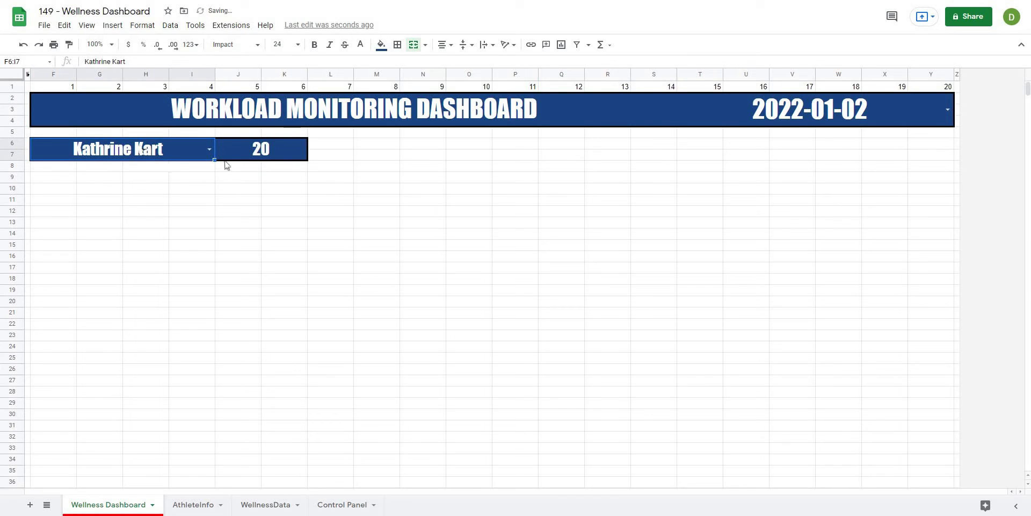
{"action": "left_click", "coordinate": [209, 149]}
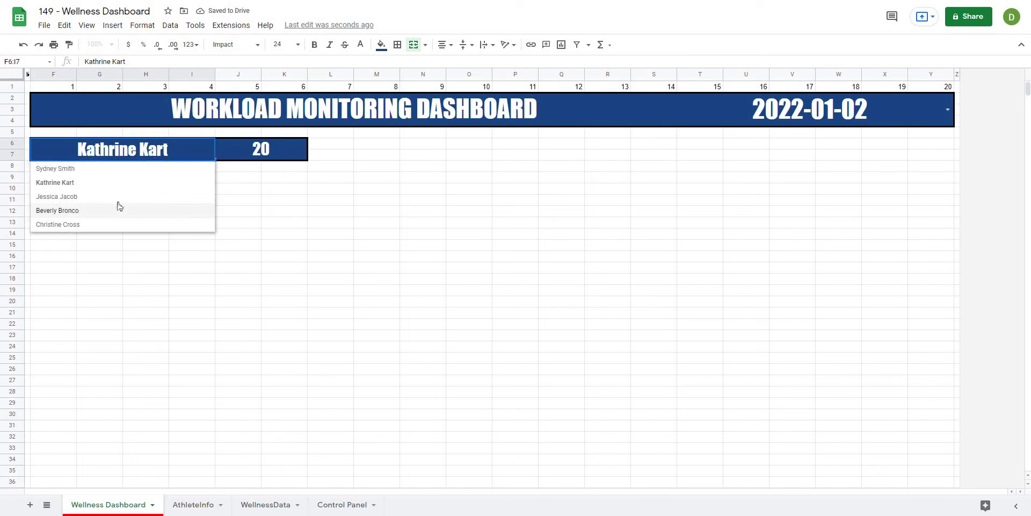
{"action": "left_click", "coordinate": [119, 196]}
{"action": "left_click", "coordinate": [252, 199]}
{"action": "left_click", "coordinate": [257, 153]}
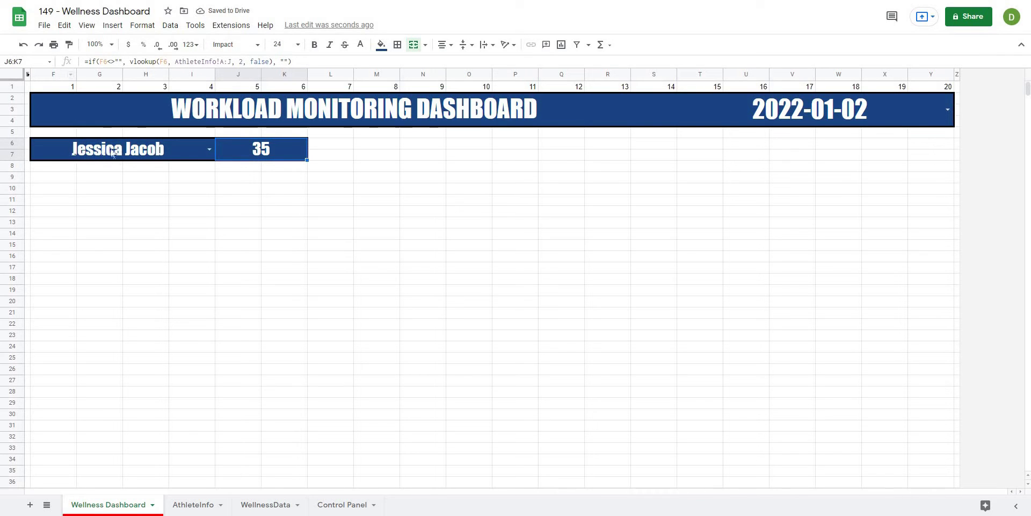
Clear the athlete name from F6:I7 to check the blank fallback in J6:K7
{"action": "left_click", "coordinate": [162, 156]}
{"action": "key", "text": "Delete"}
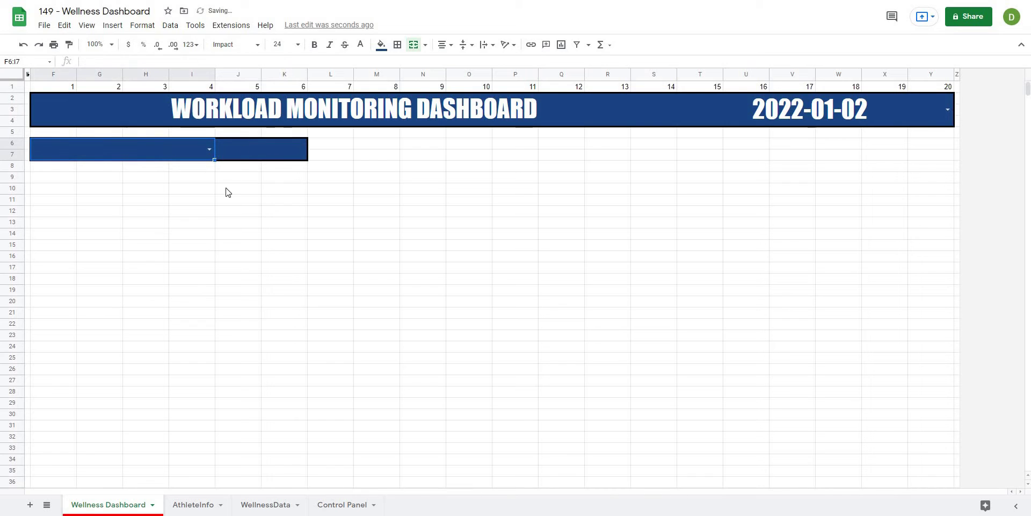
{"action": "key", "text": "Tab"}
{"action": "key", "text": "Down"}
{"action": "key", "text": "Down"}
{"action": "key", "text": "Down"}
{"action": "key", "text": "Down"}
{"action": "key", "text": "Down"}
{"action": "key", "text": "Down"}
{"action": "left_click", "coordinate": [272, 158]}
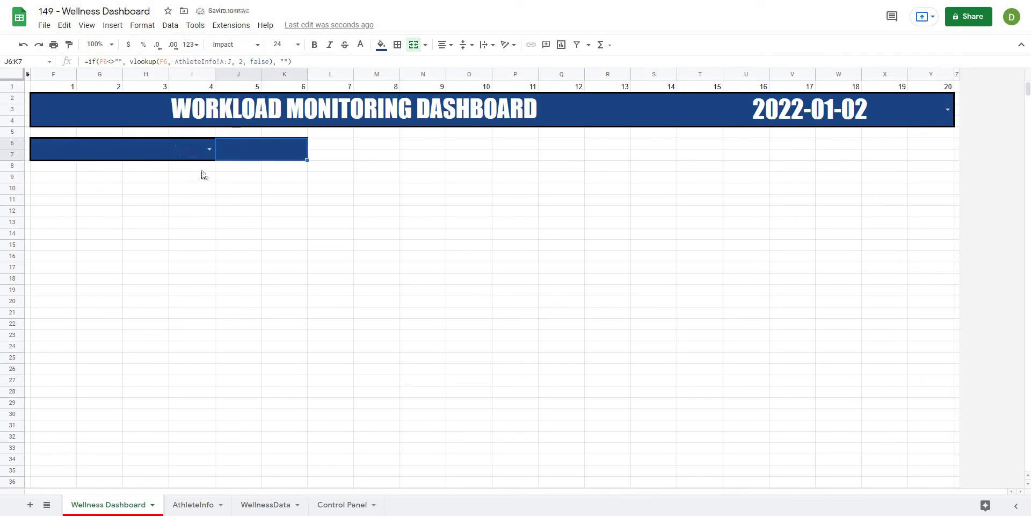
Choose the second listed athlete in the F6:I7 dropdown
{"action": "left_click", "coordinate": [209, 149]}
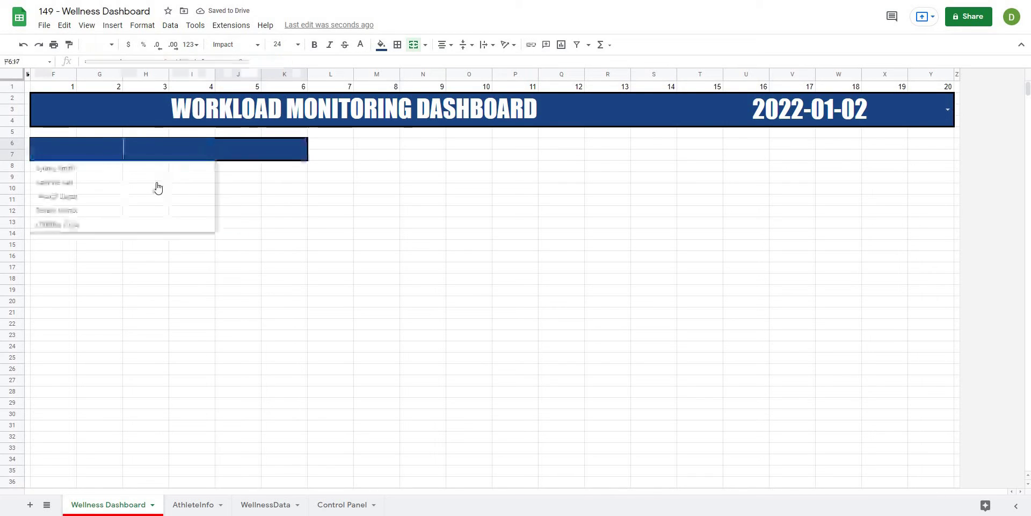
{"action": "left_click", "coordinate": [157, 183]}
{"action": "left_click", "coordinate": [235, 149]}
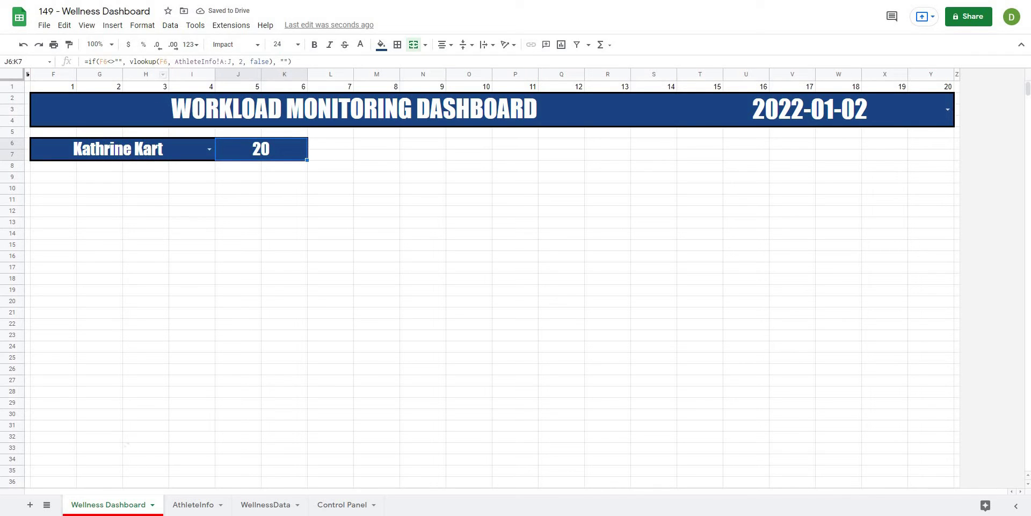
Examine the Jersey # column on the AthleteInfo sheet and the arguments of the lookup formula in J6:K7
{"action": "left_click", "coordinate": [192, 505]}
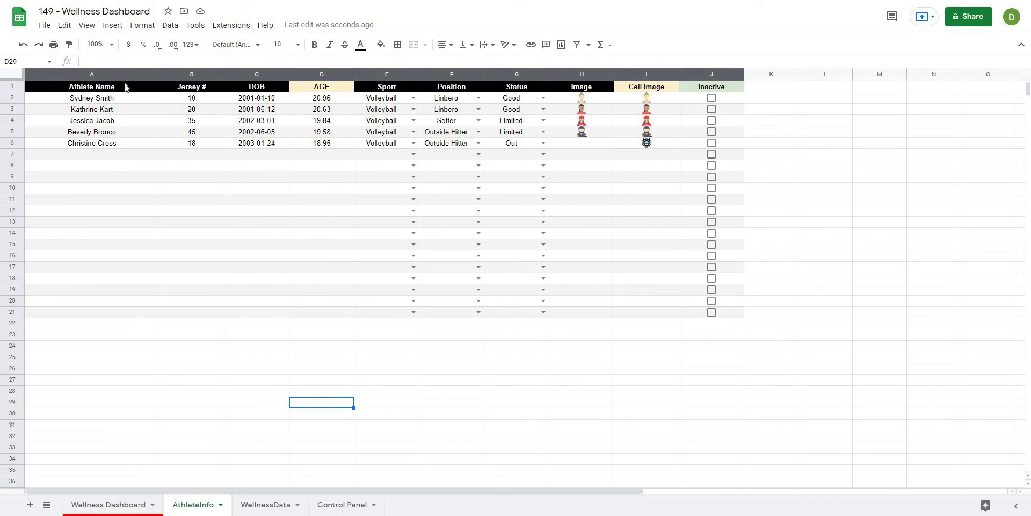
{"action": "left_click", "coordinate": [189, 93]}
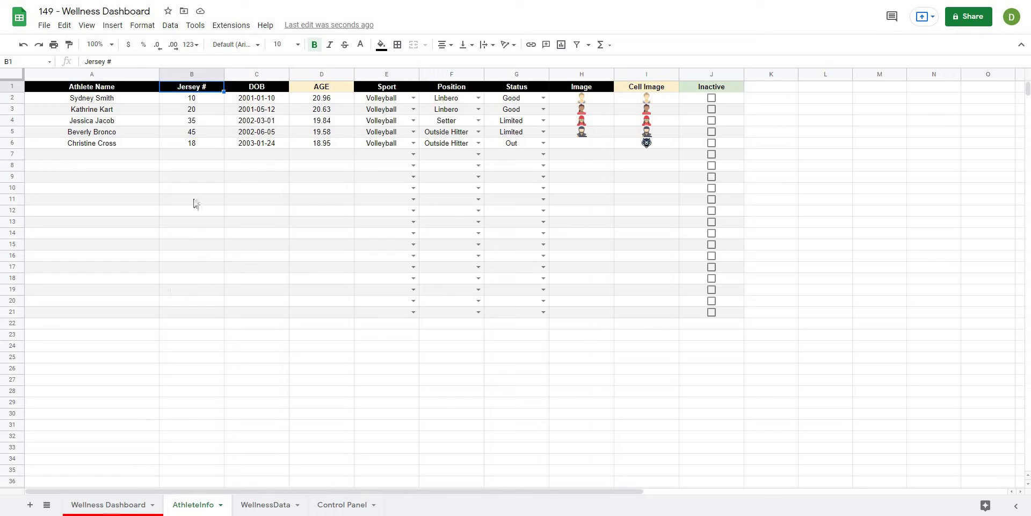
{"action": "key", "text": "ctrl+shift+Page_Up"}
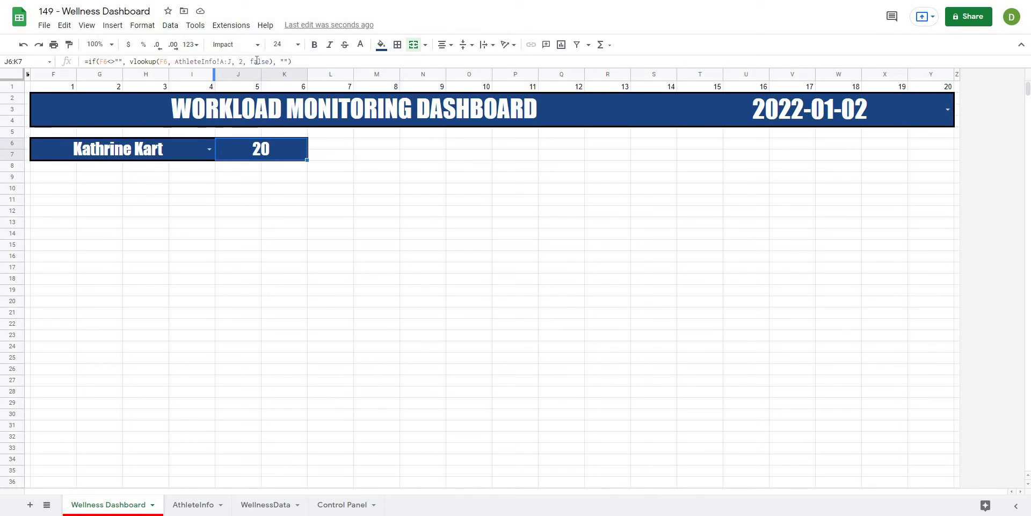
{"action": "left_click", "coordinate": [257, 61]}
{"action": "left_click", "coordinate": [280, 62]}
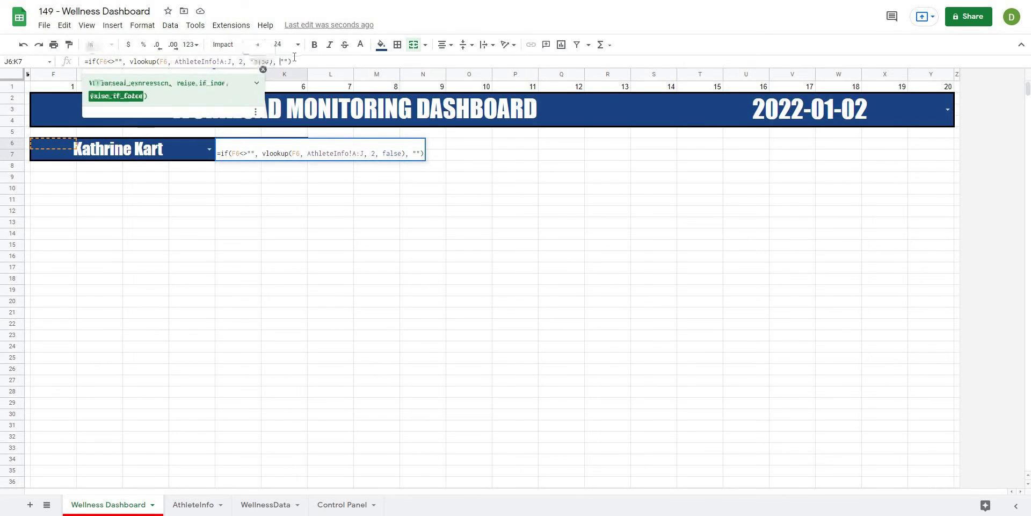
{"action": "left_click", "coordinate": [307, 58]}
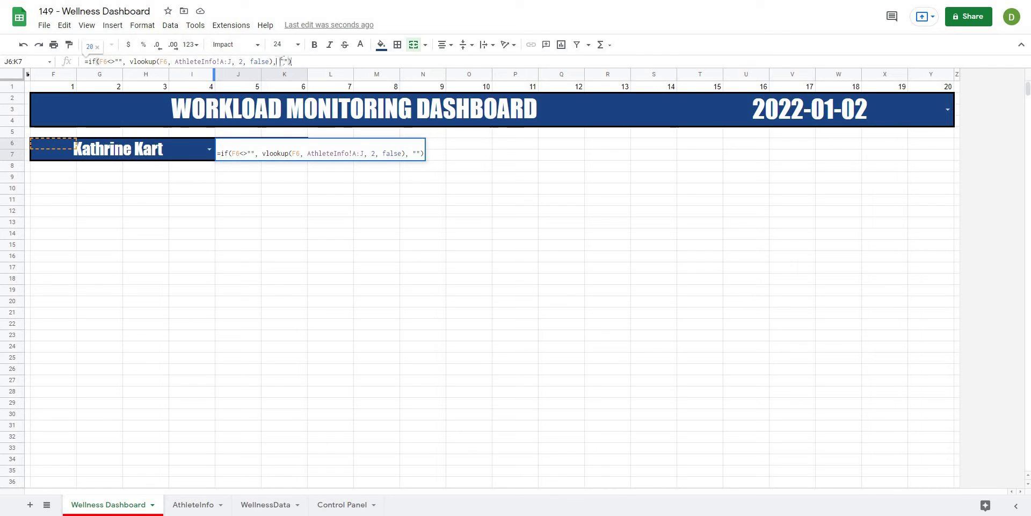
{"action": "left_click", "coordinate": [282, 61]}
{"action": "left_click", "coordinate": [299, 59]}
{"action": "key", "text": "Return"}
{"action": "left_click", "coordinate": [202, 240]}
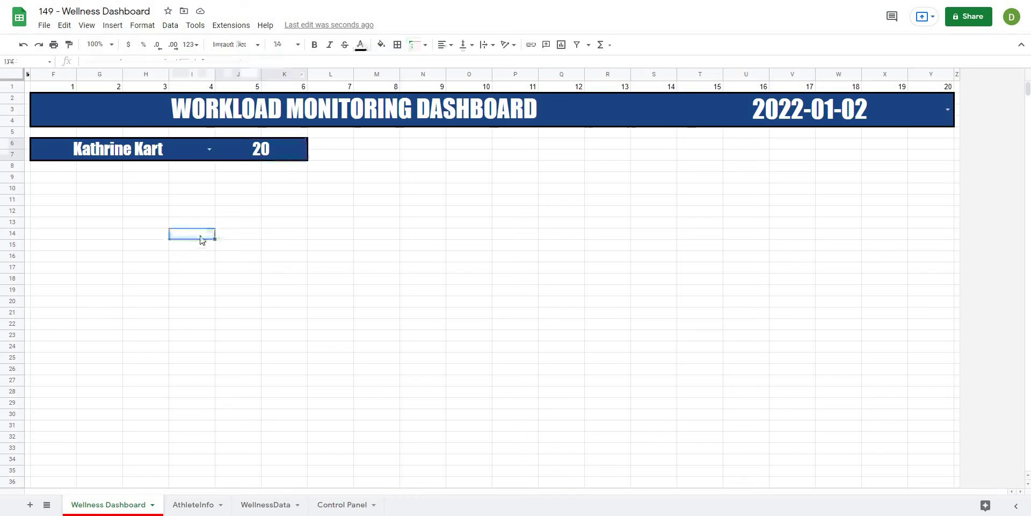
Add an outer border around F9:K18 below the athlete header
{"action": "left_click", "coordinate": [41, 180]}
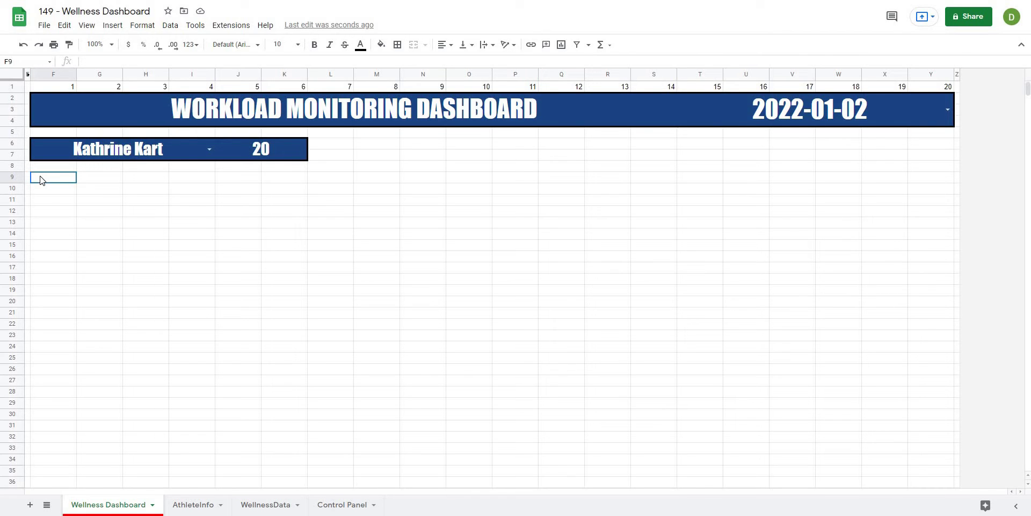
{"action": "left_click_drag", "start_coordinate": [41, 180], "coordinate": [303, 282]}
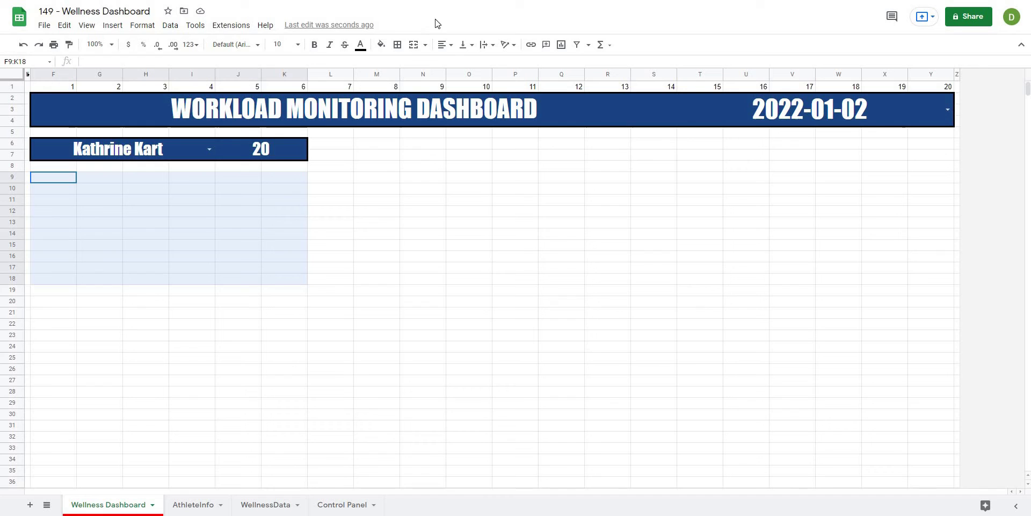
{"action": "left_click", "coordinate": [398, 45]}
{"action": "left_click", "coordinate": [461, 67]}
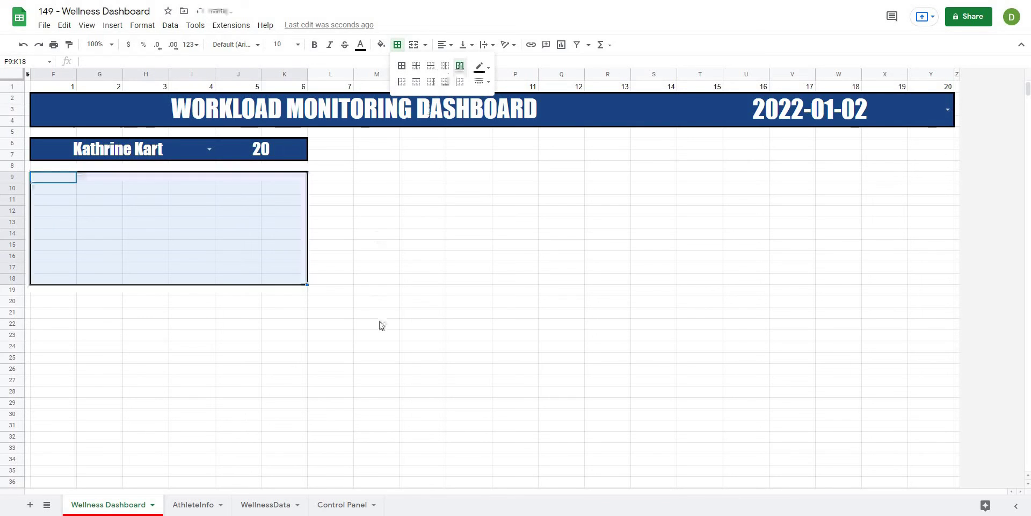
{"action": "left_click", "coordinate": [380, 324]}
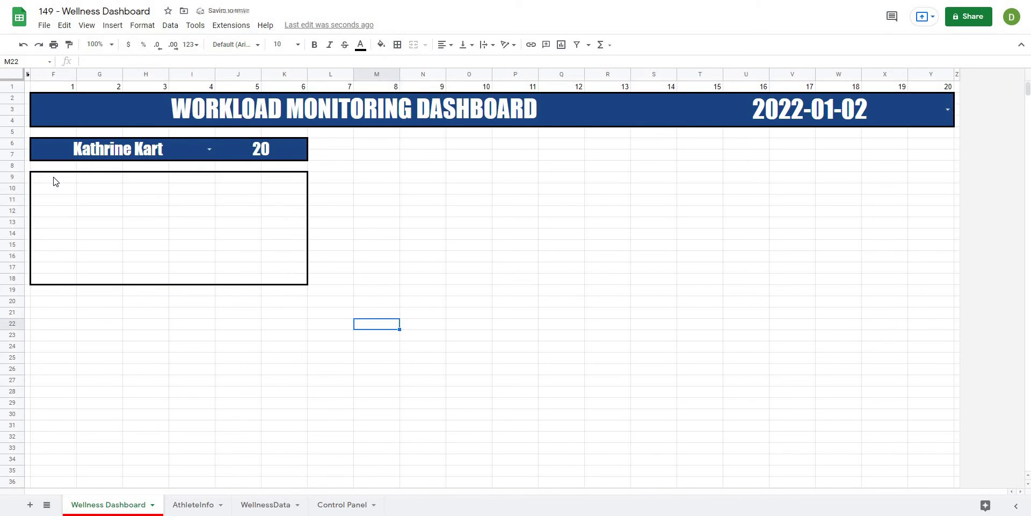
Add outer borders around F9:G18 and J9:K18 to divide the box into three sections
{"action": "left_click_drag", "start_coordinate": [53, 181], "coordinate": [107, 280]}
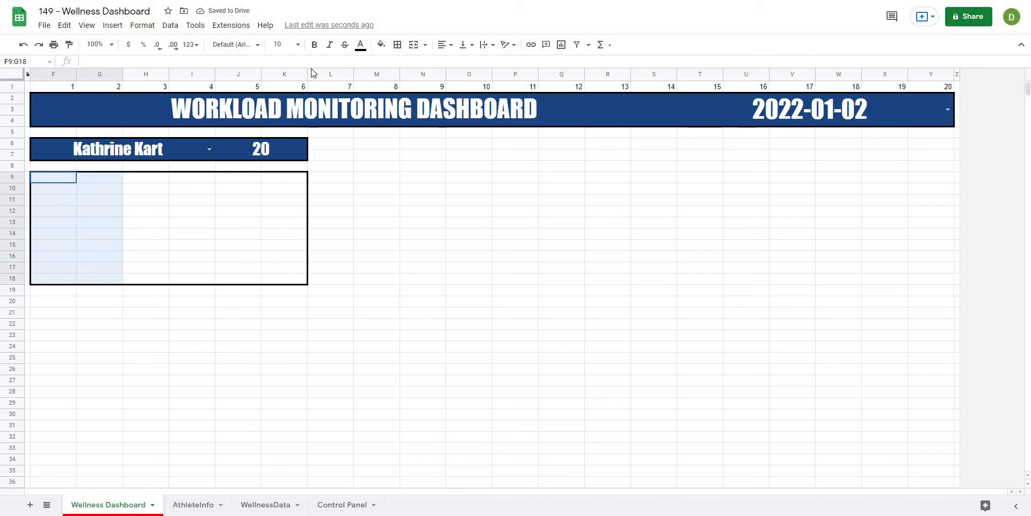
{"action": "left_click", "coordinate": [398, 44]}
{"action": "left_click", "coordinate": [460, 69]}
{"action": "left_click", "coordinate": [334, 249]}
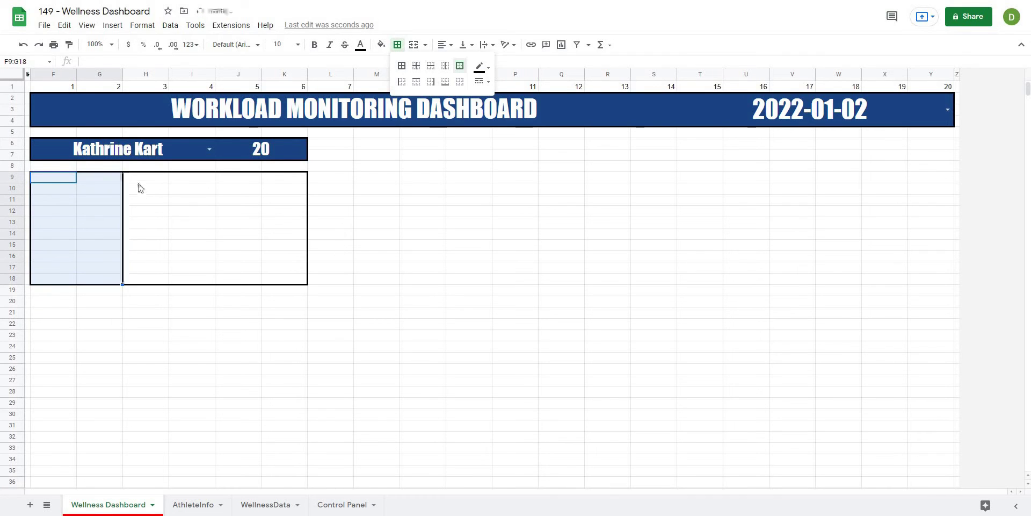
{"action": "left_click_drag", "start_coordinate": [225, 177], "coordinate": [285, 278]}
{"action": "left_click", "coordinate": [398, 45]}
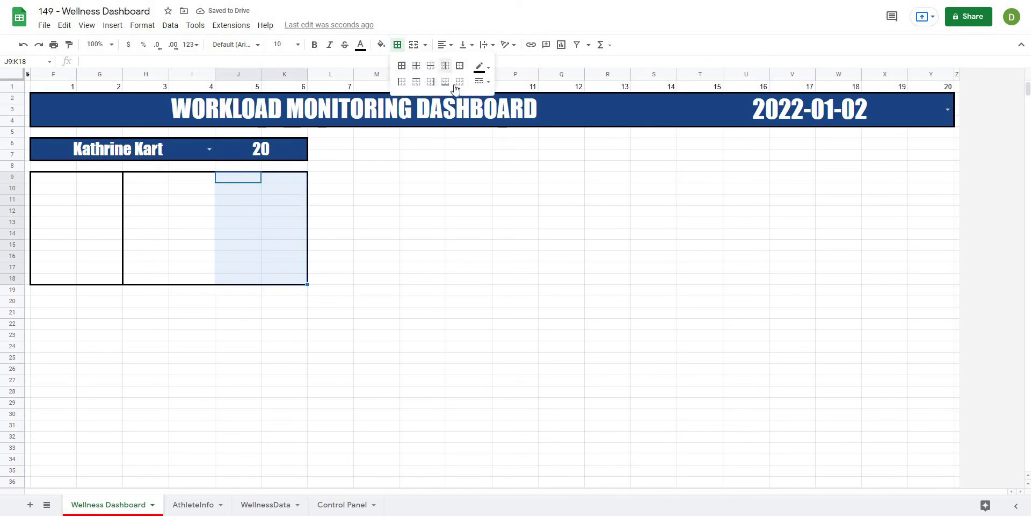
{"action": "left_click", "coordinate": [460, 65]}
Merge the middle section H9:I18 into five two-row blocks, from H9:I10 down to H17:I18
{"action": "left_click_drag", "start_coordinate": [145, 177], "coordinate": [193, 189]}
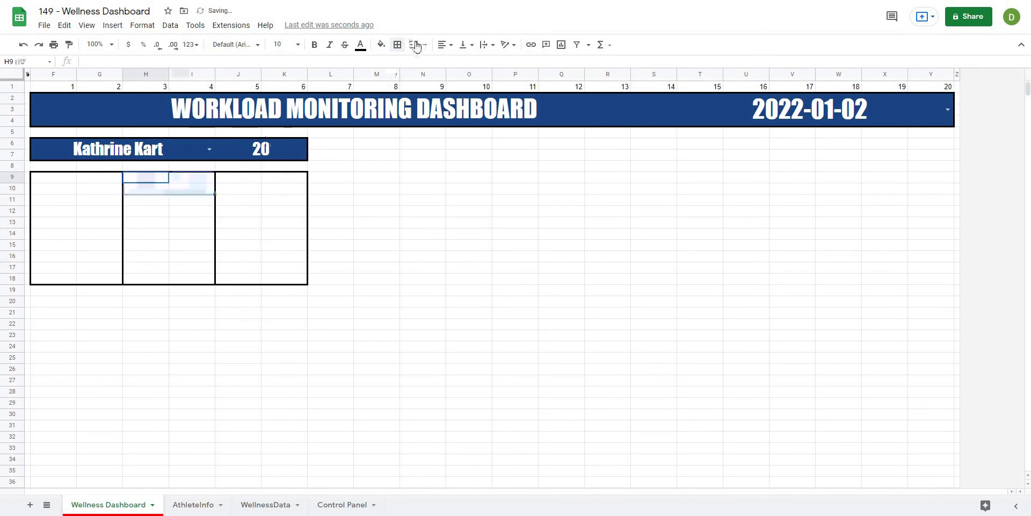
{"action": "left_click", "coordinate": [183, 215]}
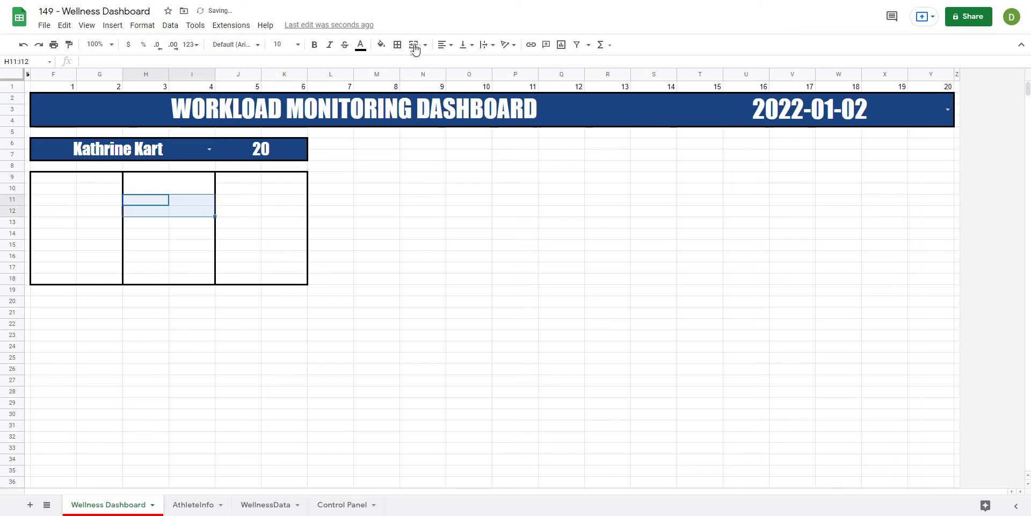
{"action": "mouse_move", "coordinate": [151, 225]}
{"action": "left_mouse_down"}
{"action": "mouse_move", "coordinate": [182, 236]}
{"action": "mouse_move", "coordinate": [161, 257]}
{"action": "mouse_move", "coordinate": [203, 259]}
{"action": "left_mouse_up"}
{"action": "key", "text": "alt+o"}
{"action": "key", "text": "m"}
{"action": "key", "text": "a"}
{"action": "key", "text": "alt+o"}
{"action": "key", "text": "m"}
{"action": "key", "text": "a"}
{"action": "key", "text": "Down"}
{"action": "key", "text": "shift+Right"}
{"action": "key", "text": "shift+Down"}
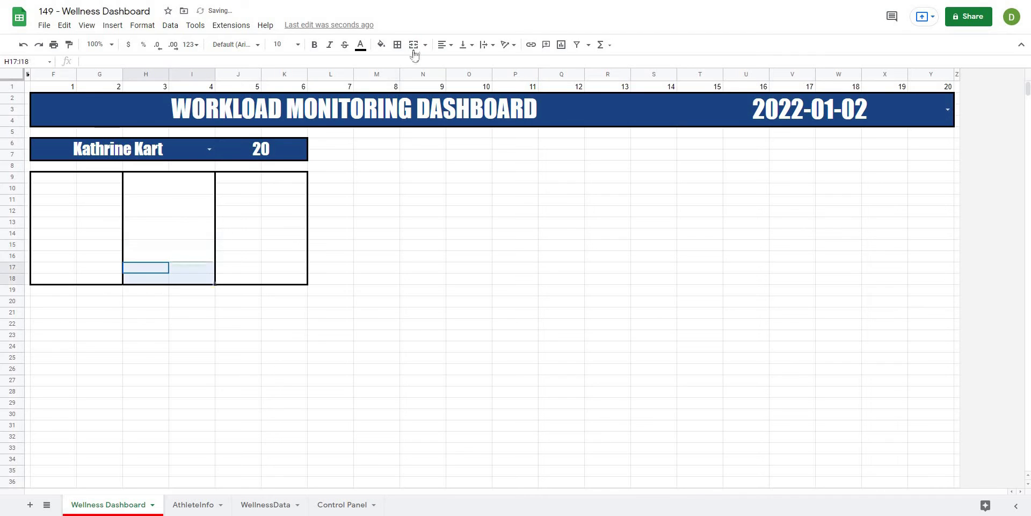
{"action": "key", "text": "alt+o"}
{"action": "key", "text": "m"}
{"action": "key", "text": "a"}
Merge the first section of the details box, F9:G18, into a single cell
{"action": "left_click_drag", "start_coordinate": [53, 178], "coordinate": [94, 281]}
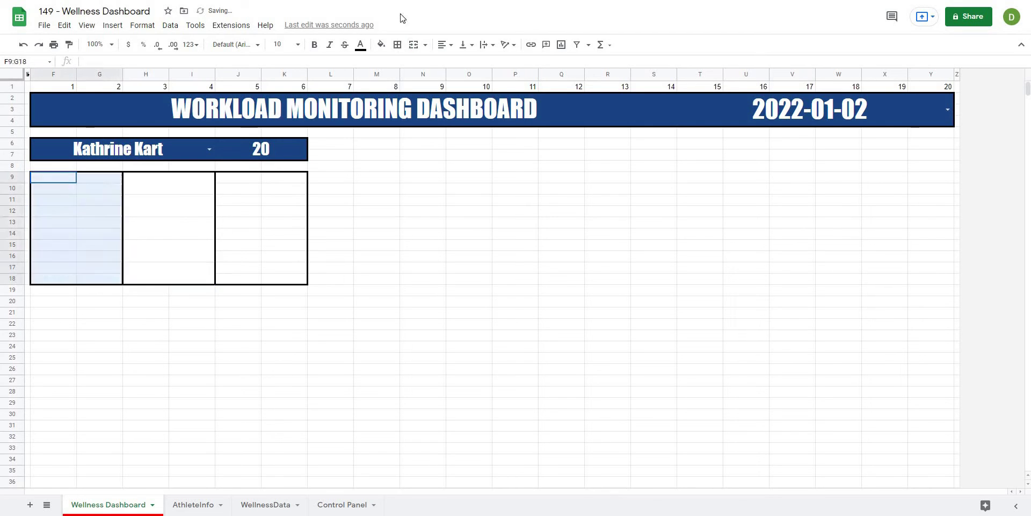
{"action": "key", "text": "alt+o"}
{"action": "key", "text": "m"}
{"action": "key", "text": "a"}
{"action": "left_click", "coordinate": [423, 222]}
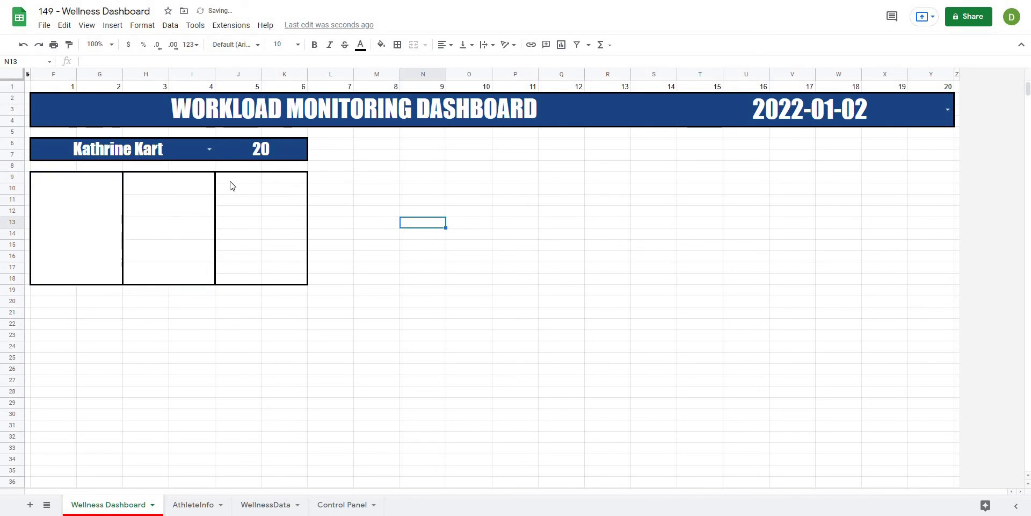
Merge the third section J9:K18 into five two-row blocks, from J9:K10 down to J17:K18
{"action": "left_click_drag", "start_coordinate": [246, 181], "coordinate": [279, 189]}
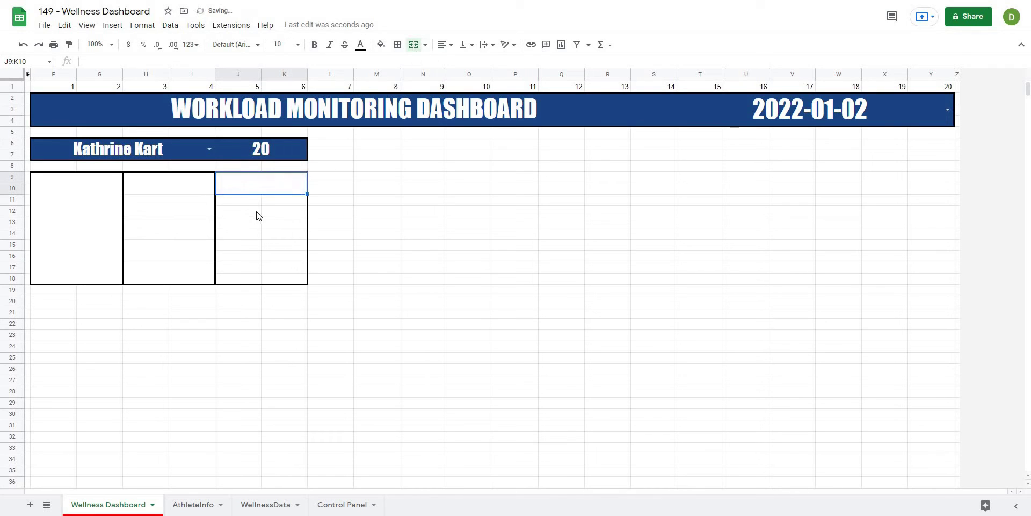
{"action": "left_click_drag", "start_coordinate": [265, 212], "coordinate": [252, 250]}
{"action": "left_click", "coordinate": [414, 44]}
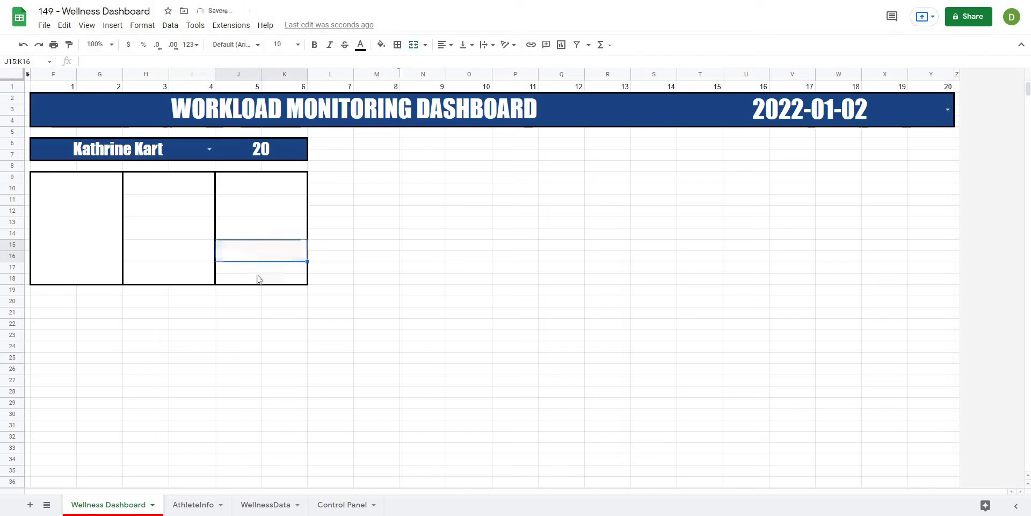
{"action": "left_click_drag", "start_coordinate": [284, 267], "coordinate": [252, 279]}
{"action": "left_click", "coordinate": [410, 47]}
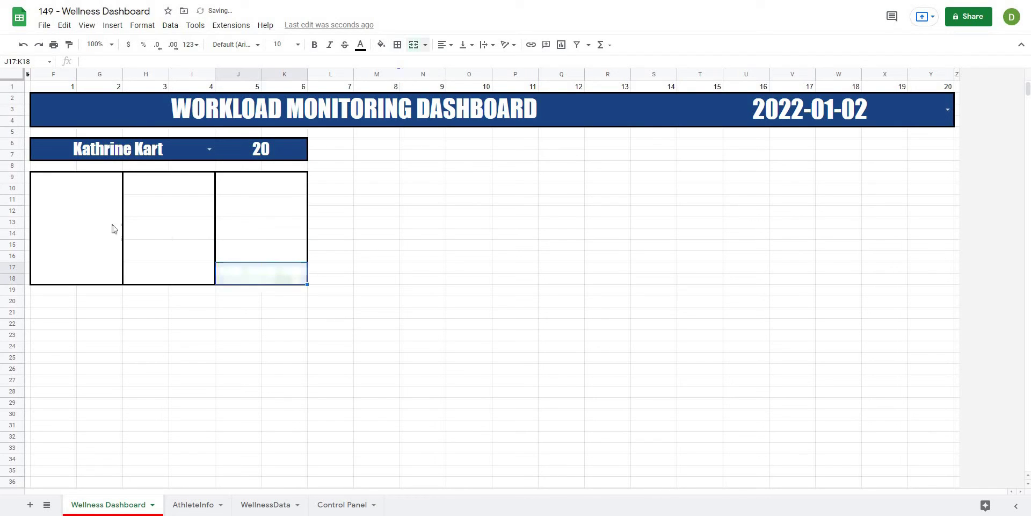
{"action": "key", "text": "Right"}
{"action": "left_click", "coordinate": [72, 216]}
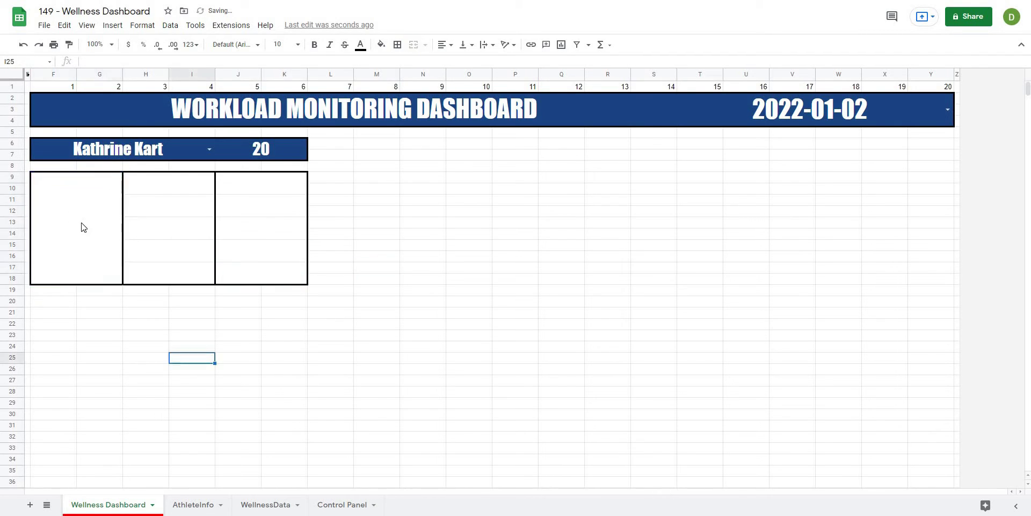
Copy the jersey lookup formula from J6:K7 into the merged cell F9:G18
{"action": "left_click", "coordinate": [264, 133]}
{"action": "left_click", "coordinate": [258, 142]}
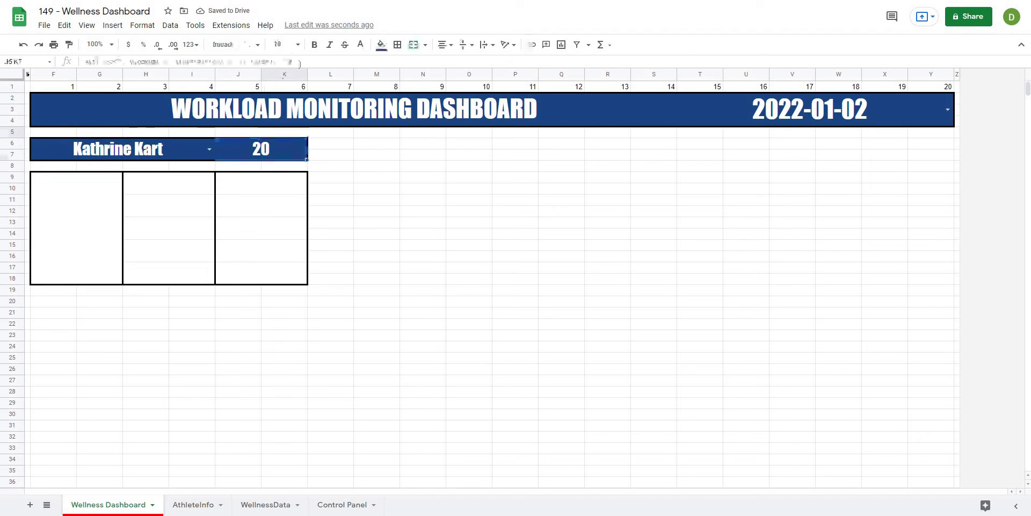
{"action": "triple_click", "coordinate": [94, 61]}
{"action": "key", "text": "ctrl+c"}
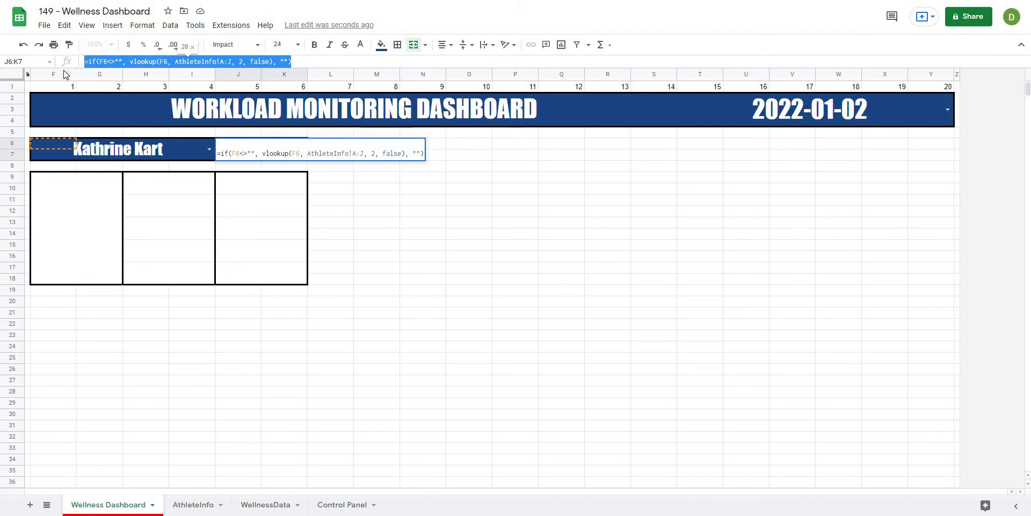
{"action": "left_click", "coordinate": [75, 177]}
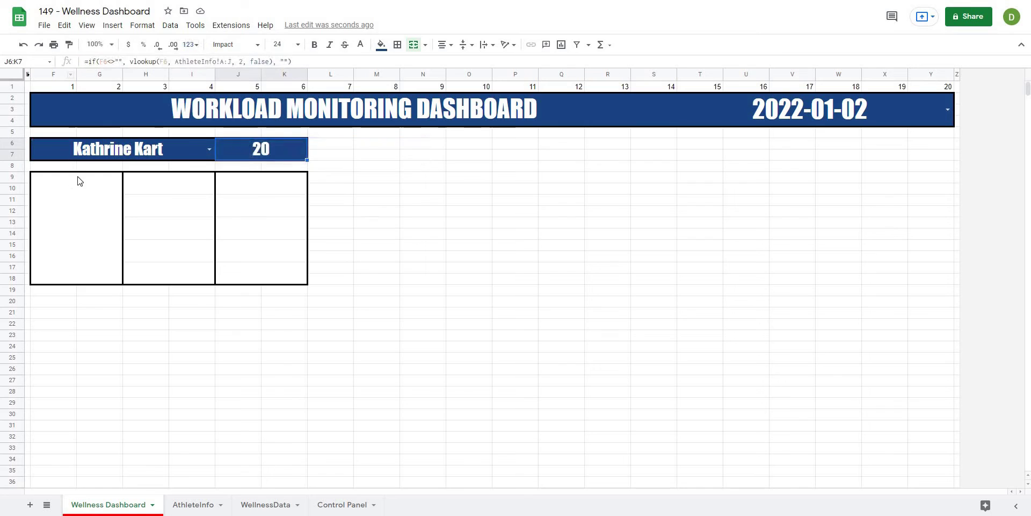
{"action": "left_click", "coordinate": [121, 62]}
{"action": "key", "text": "ctrl+v"}
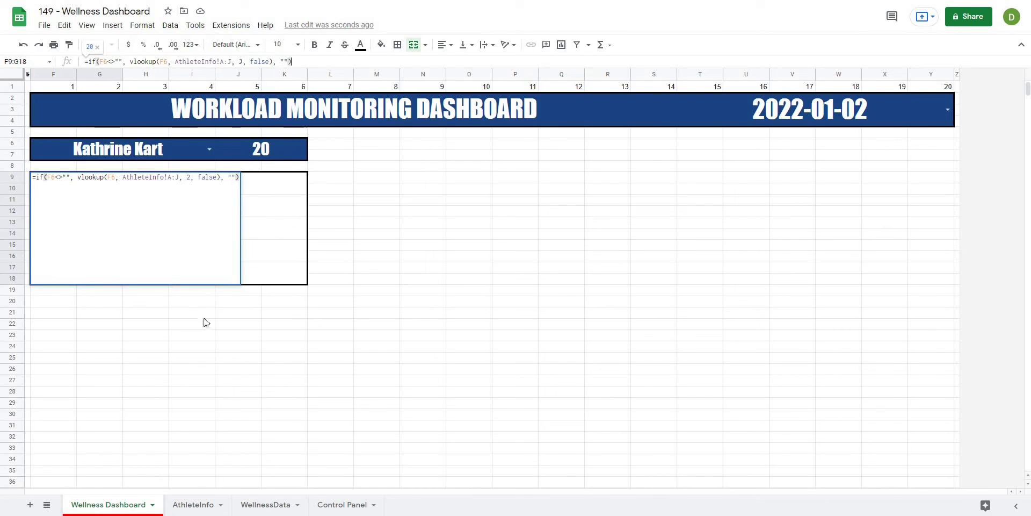
Check the AthleteInfo column order and set the VLOOKUP column index in F9:G18 to 9 for the Cell Image
{"action": "left_click", "coordinate": [186, 501]}
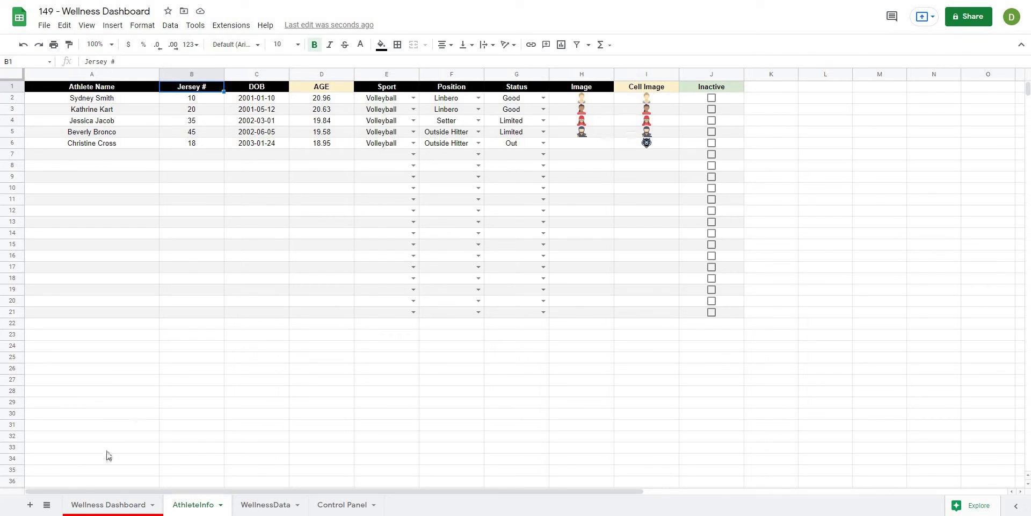
{"action": "left_click", "coordinate": [115, 504]}
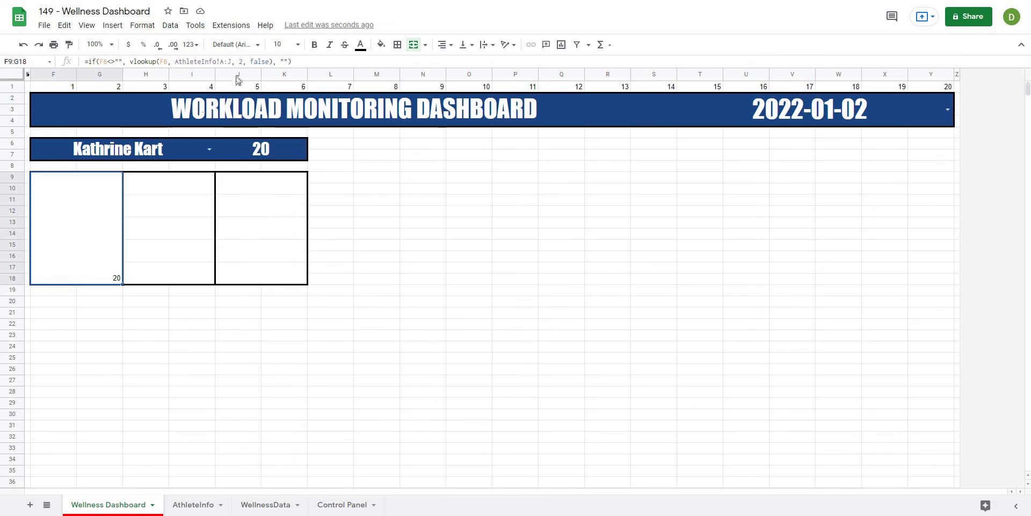
{"action": "left_click", "coordinate": [241, 61]}
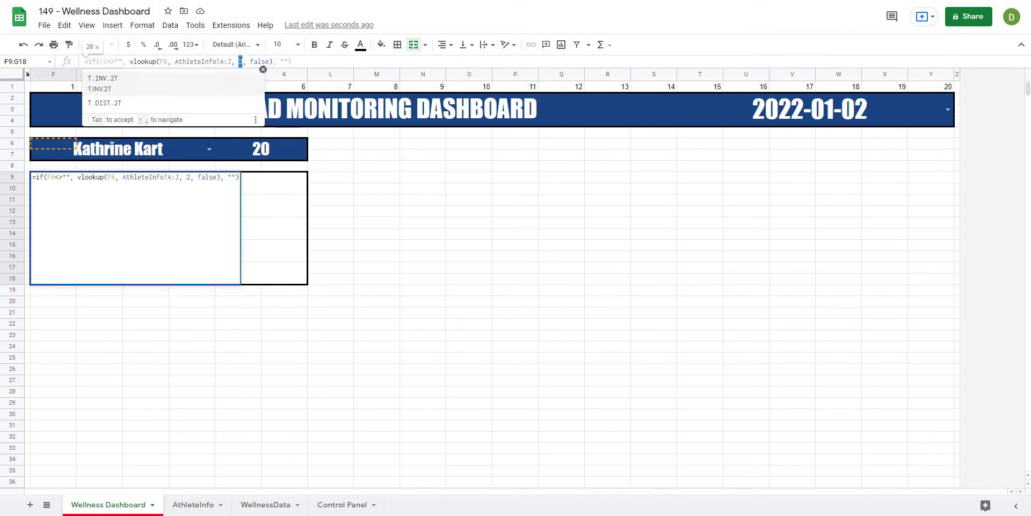
{"action": "type", "text": "9"}
{"action": "key", "text": "Return"}
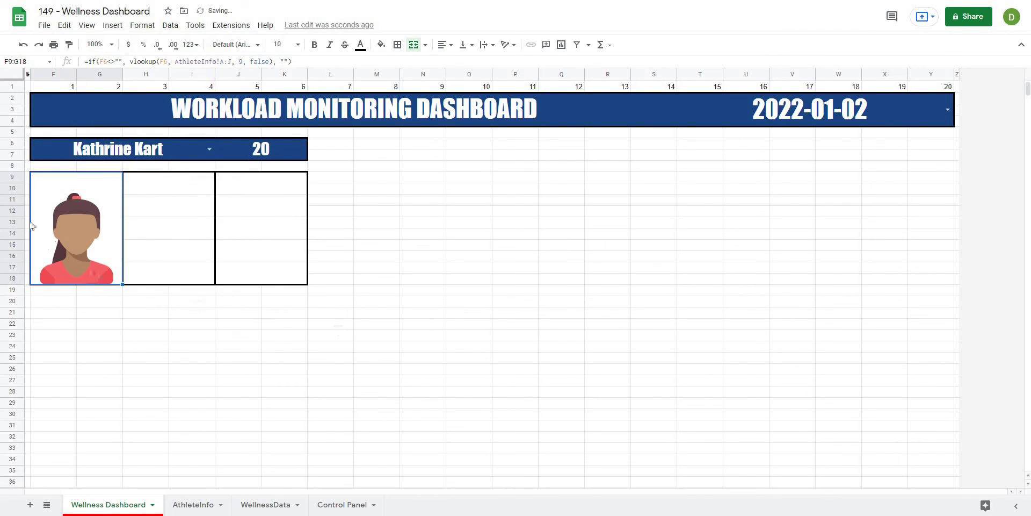
Test the photo and jersey lookups by choosing the fourth athlete in the F6:I7 dropdown, and switch back to the second athlete
{"action": "left_click", "coordinate": [423, 369]}
{"action": "left_click", "coordinate": [98, 223]}
{"action": "left_click", "coordinate": [99, 320]}
{"action": "left_click", "coordinate": [75, 226]}
{"action": "left_click", "coordinate": [125, 154]}
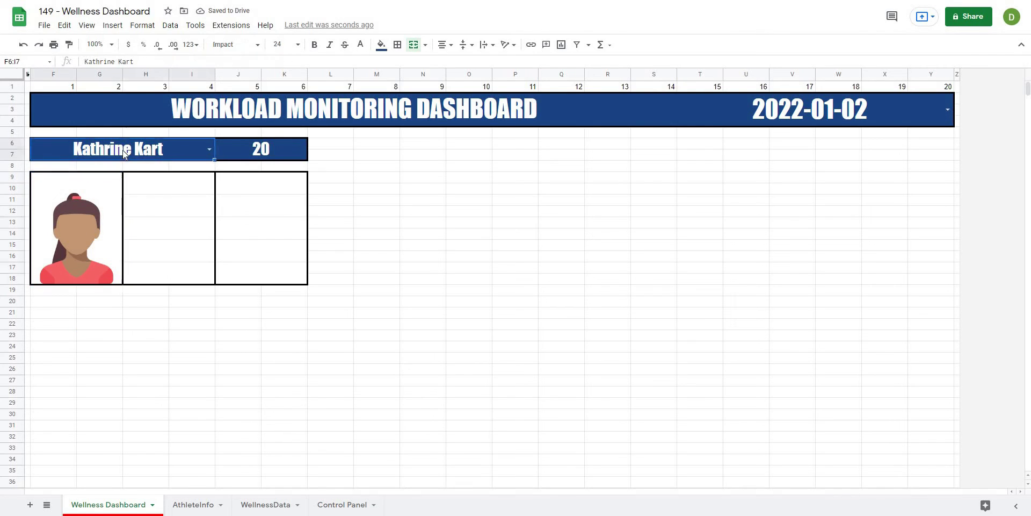
{"action": "key", "text": "Return"}
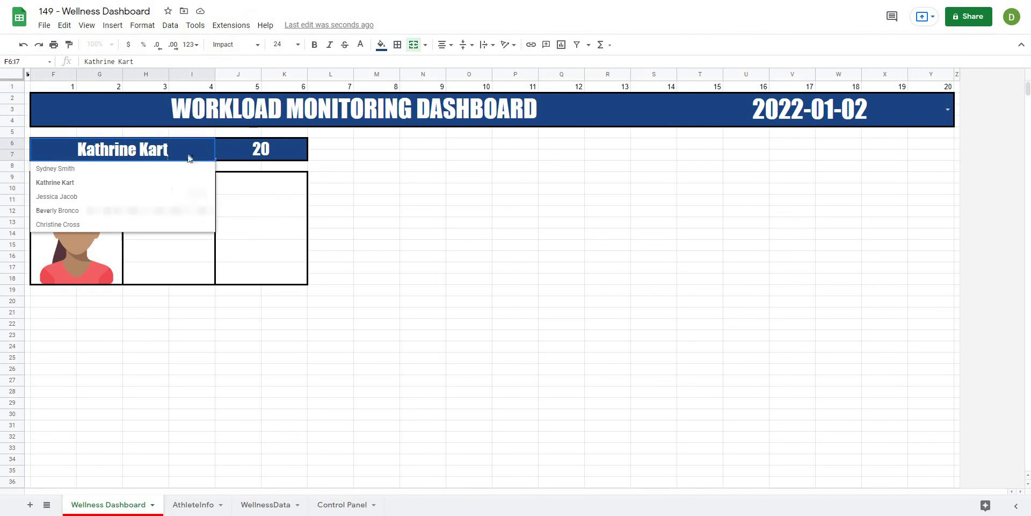
{"action": "key", "text": "Down"}
{"action": "key", "text": "Down"}
{"action": "key", "text": "Return"}
{"action": "key", "text": "Return"}
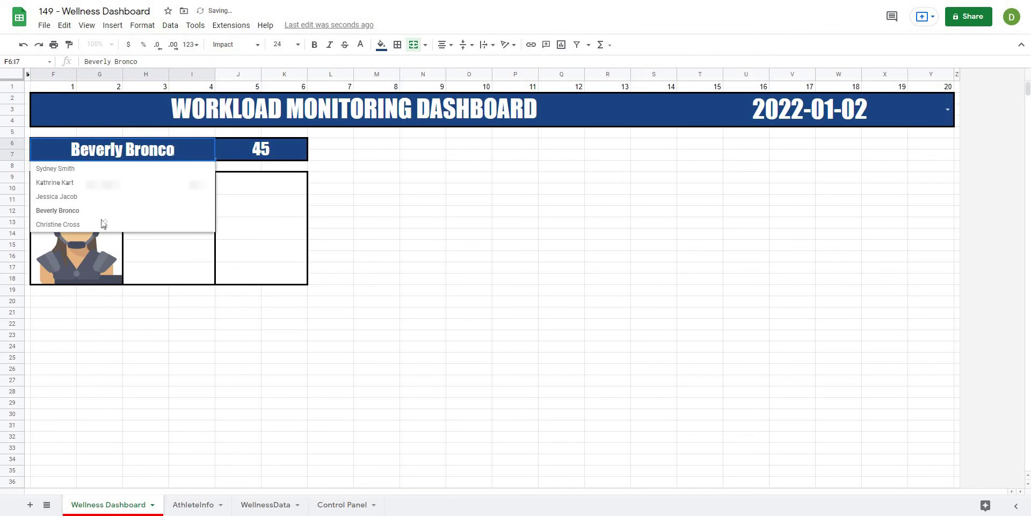
{"action": "left_click", "coordinate": [80, 182]}
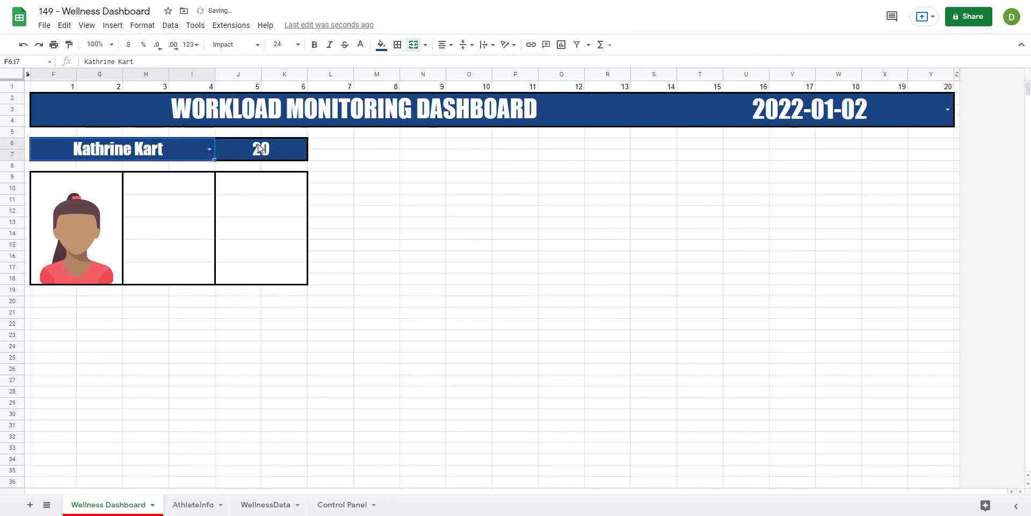
Check the AthleteInfo headers and enter the labels DOB in H9:I10, AGE in H11:I12 and SPORT in H13:I14 on the dashboard
{"action": "left_click", "coordinate": [189, 504]}
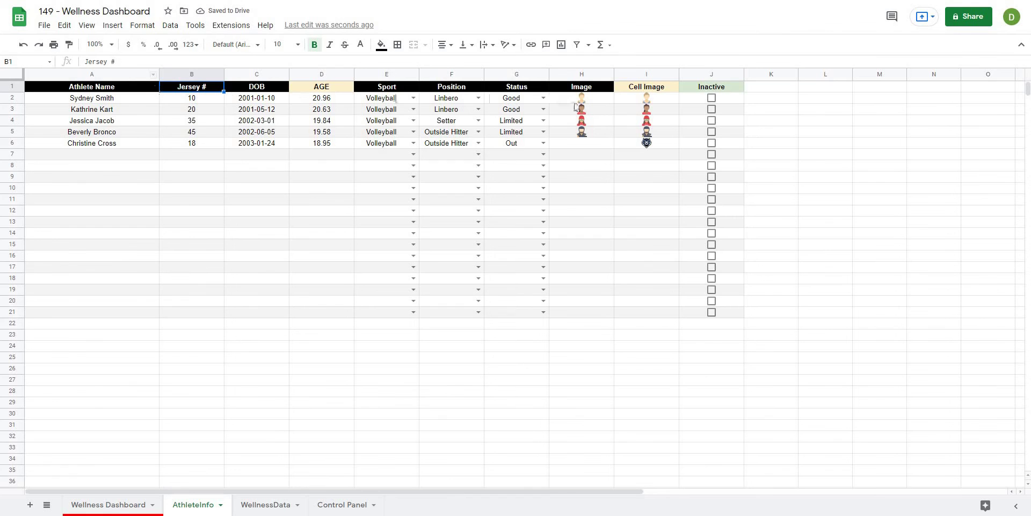
{"action": "left_click", "coordinate": [99, 505]}
{"action": "left_click", "coordinate": [161, 190]}
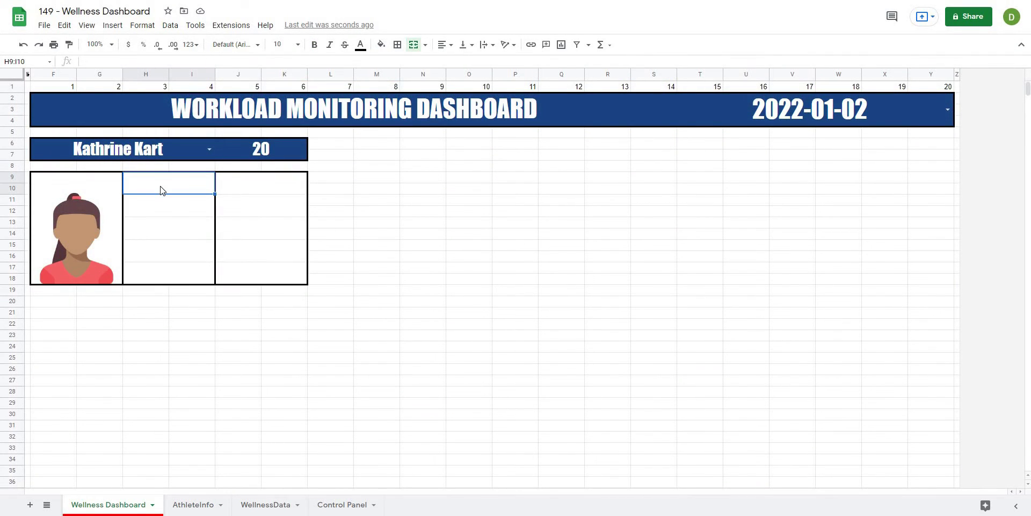
{"action": "type", "text": "DOB"}
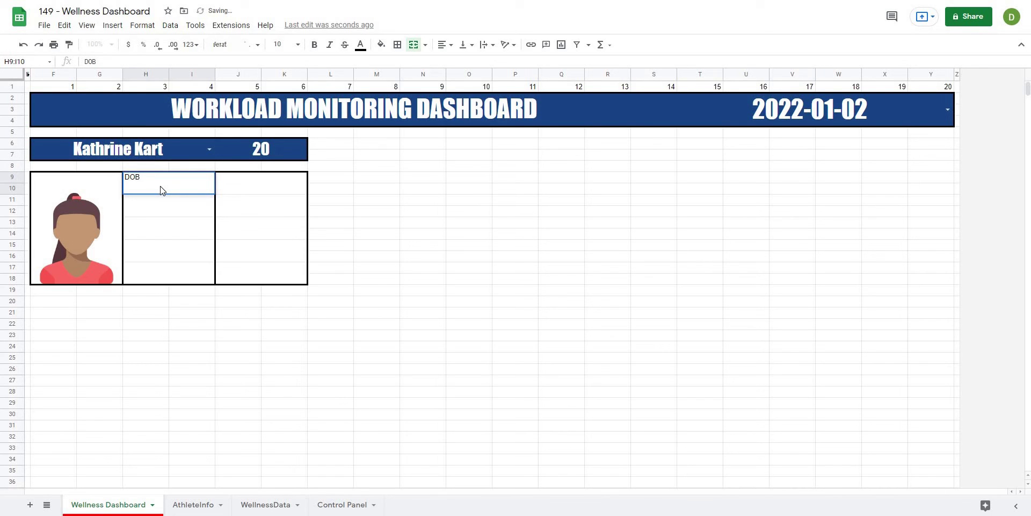
{"action": "key", "text": "Return"}
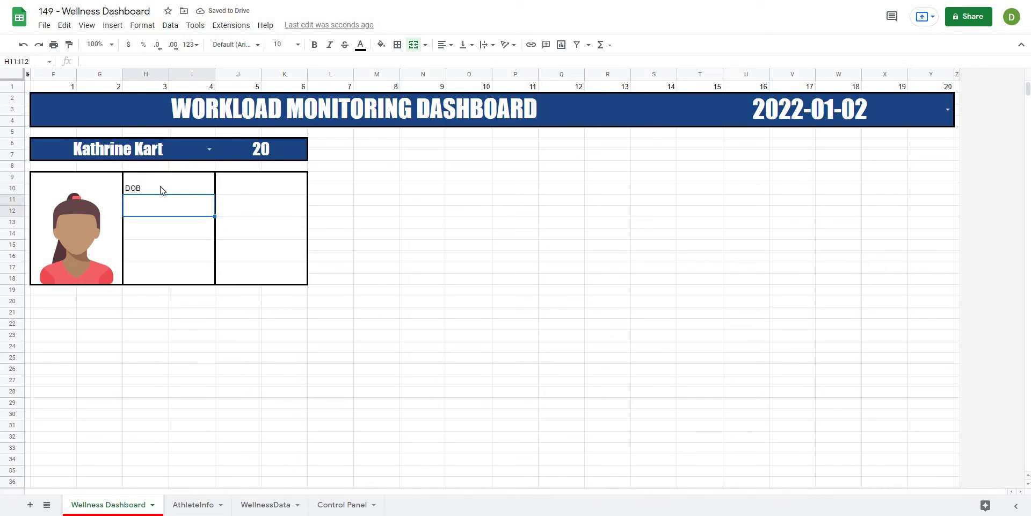
{"action": "type", "text": "AGE"}
{"action": "key", "text": "Return"}
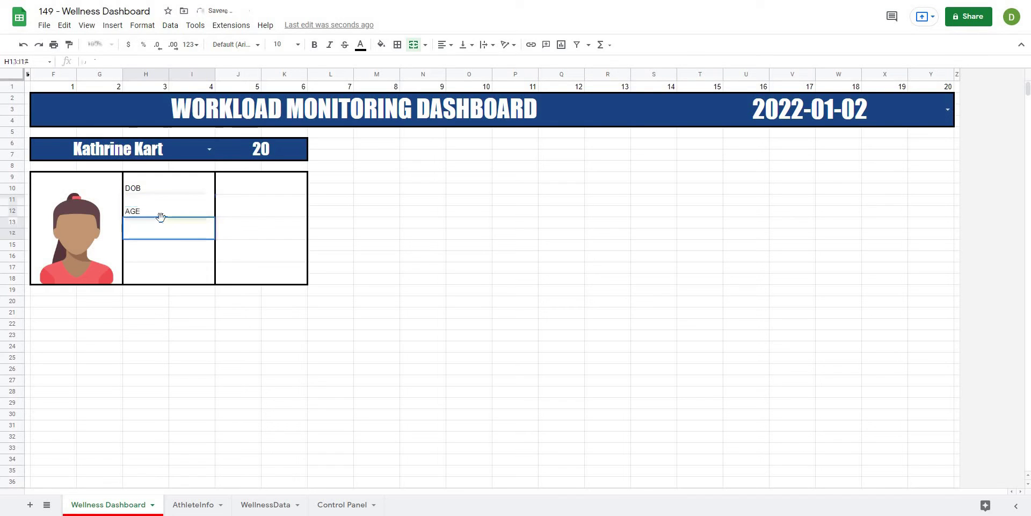
{"action": "type", "text": "SPORT"}
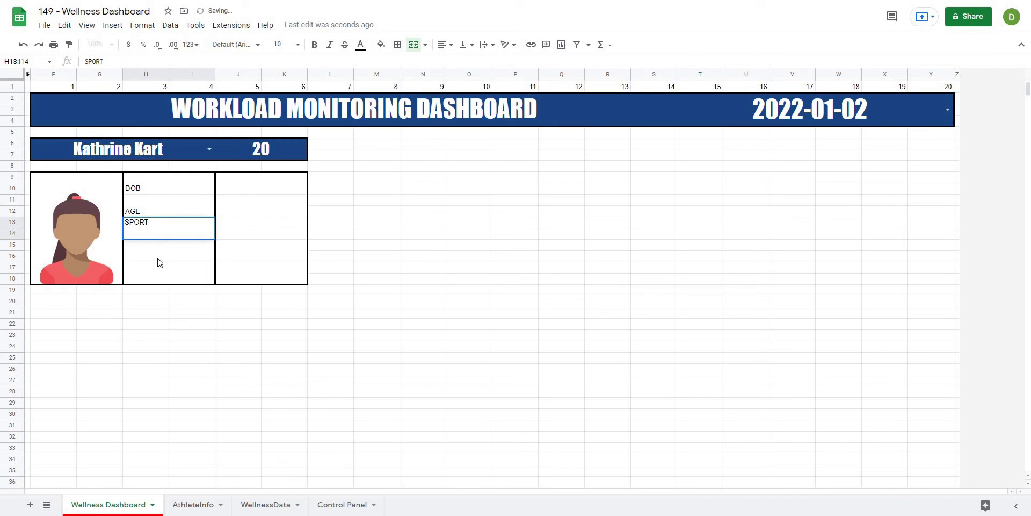
{"action": "key", "text": "Return"}
Enter the label Position in H15:I16 and Status in H17:I18
{"action": "type", "text": "P"}
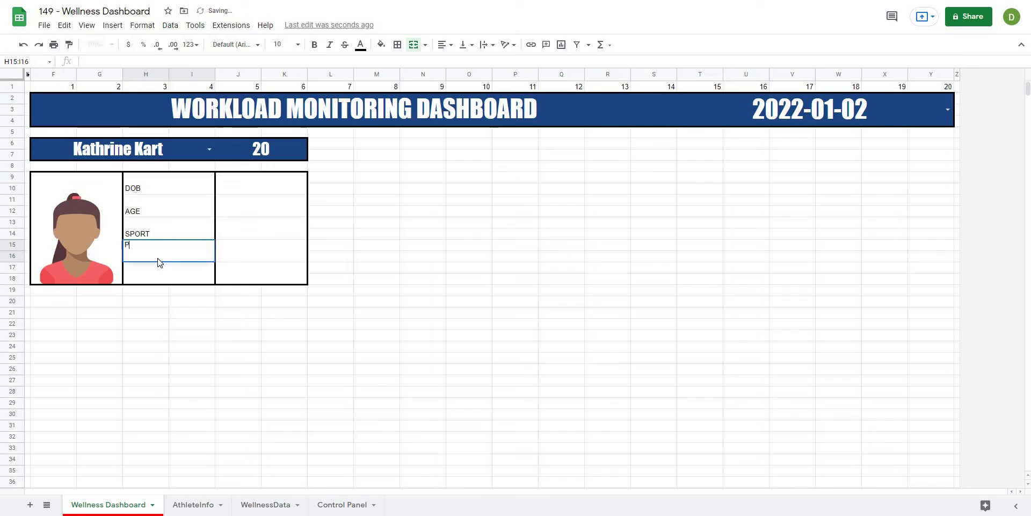
{"action": "type", "text": "osition"}
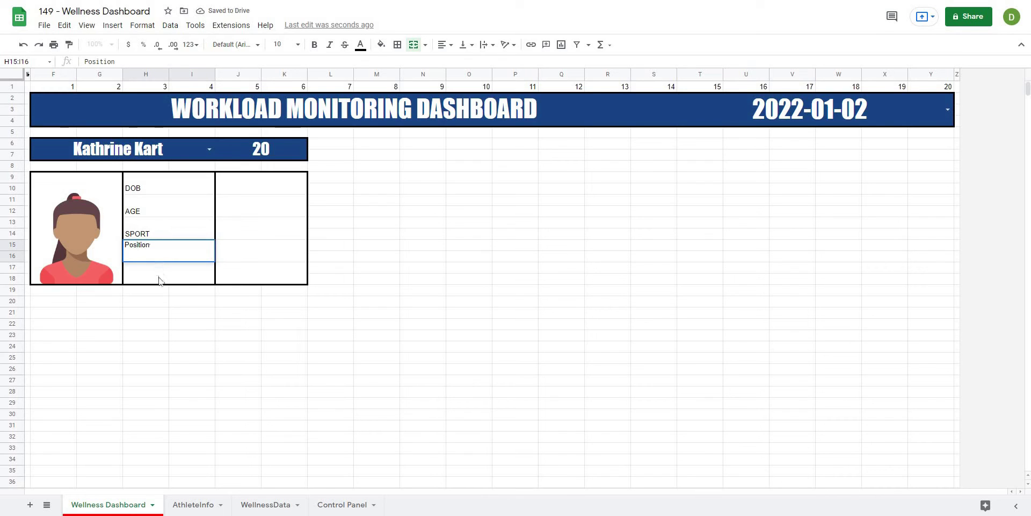
{"action": "key", "text": "Return"}
{"action": "type", "text": "S"}
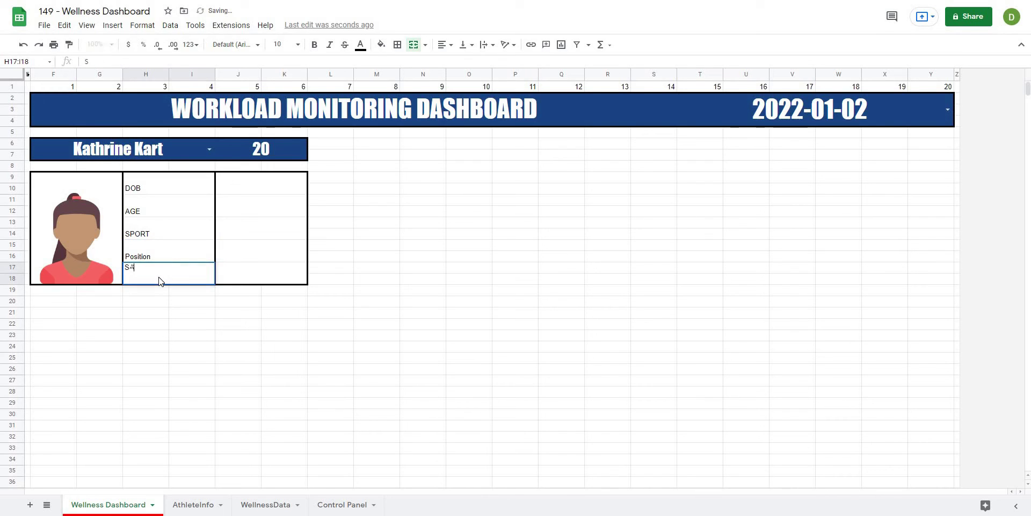
{"action": "type", "text": "tatus"}
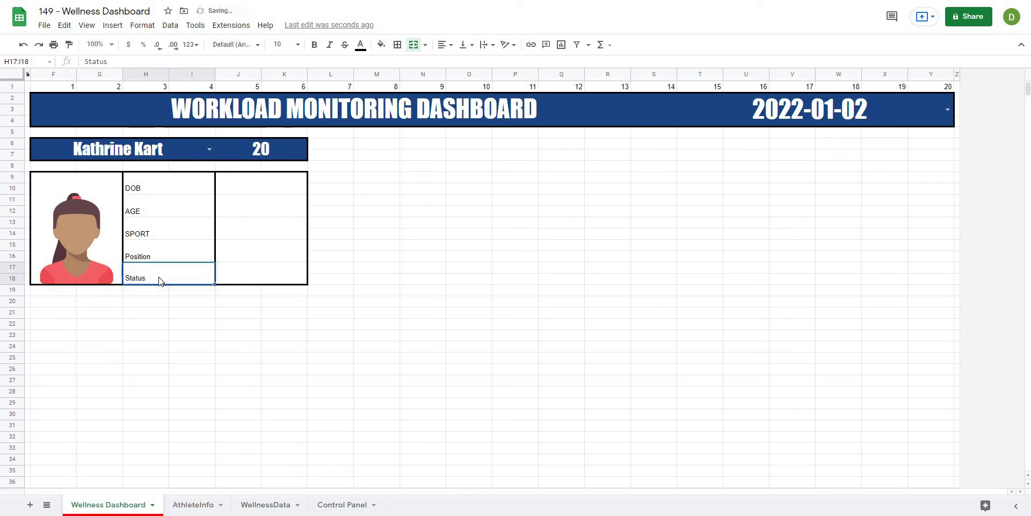
{"action": "key", "text": "Return"}
{"action": "left_click", "coordinate": [272, 336]}
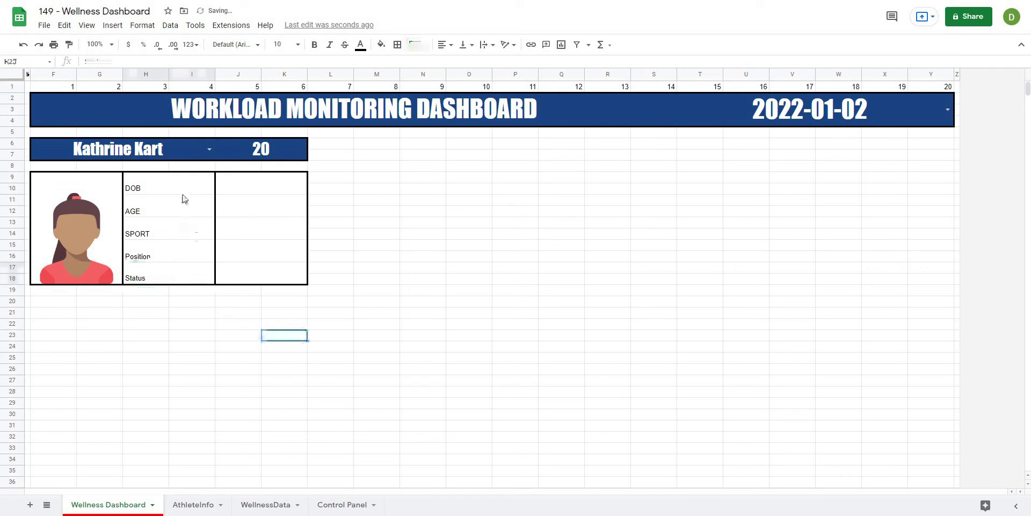
Format the label cells H9:I18 with the Impact font and a grey fill
{"action": "left_click_drag", "start_coordinate": [162, 186], "coordinate": [194, 277]}
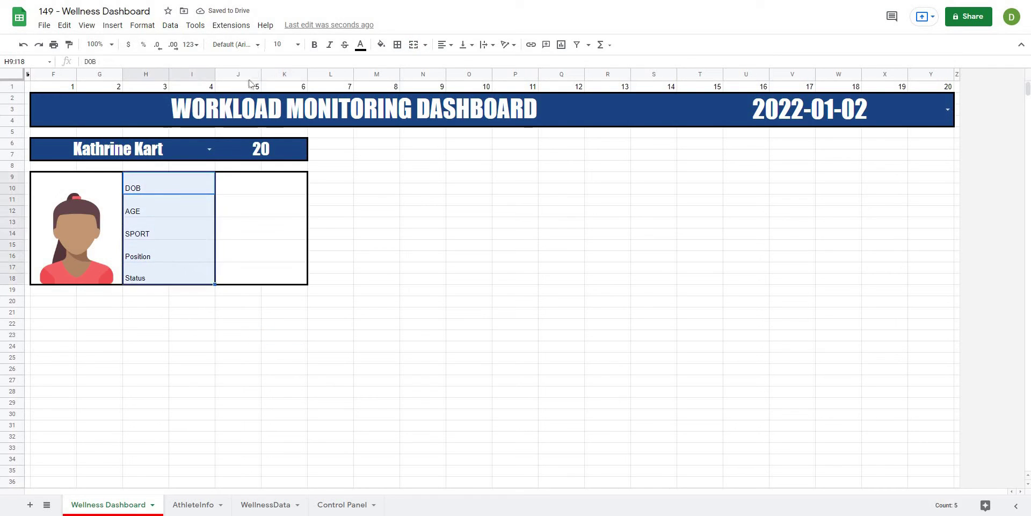
{"action": "left_click", "coordinate": [235, 44]}
{"action": "left_click", "coordinate": [239, 149]}
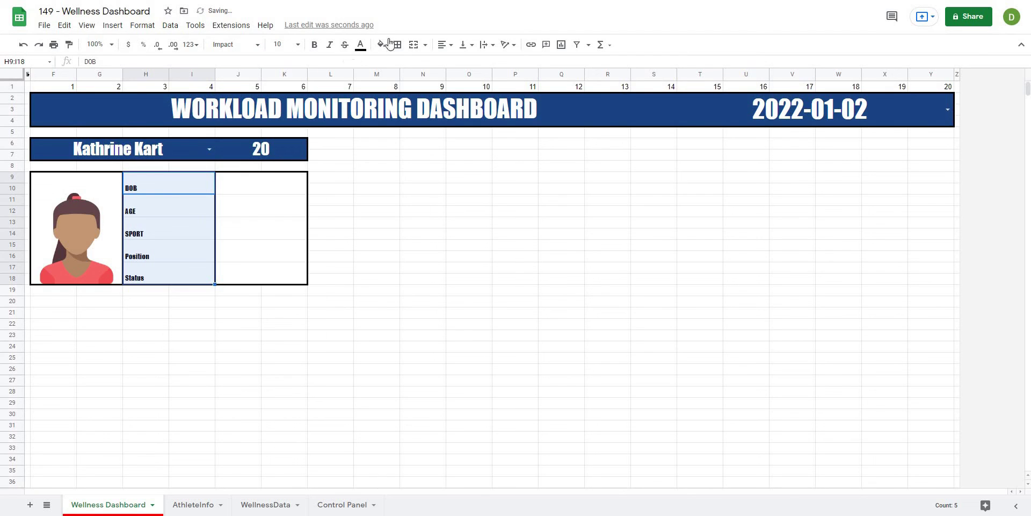
{"action": "left_click", "coordinate": [380, 44]}
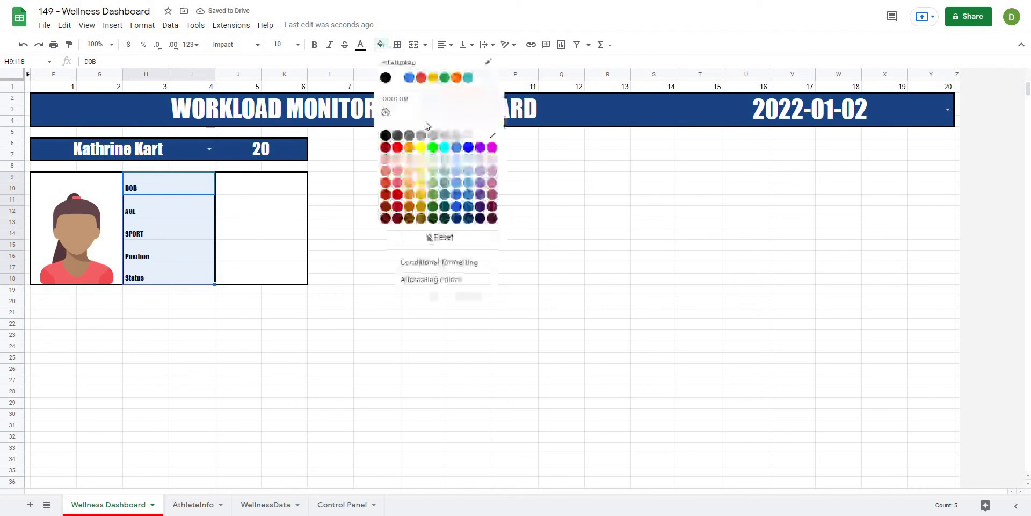
{"action": "left_click", "coordinate": [421, 135]}
{"action": "left_click", "coordinate": [423, 222]}
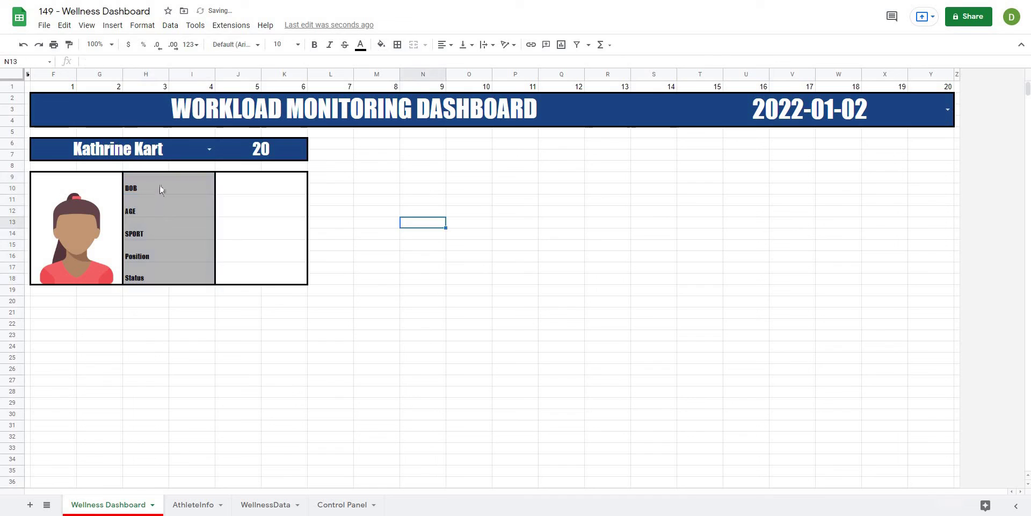
Set the label cells H9:I18 to font size 24 and centre them horizontally
{"action": "left_click", "coordinate": [159, 185]}
{"action": "left_click_drag", "start_coordinate": [173, 256], "coordinate": [178, 277]}
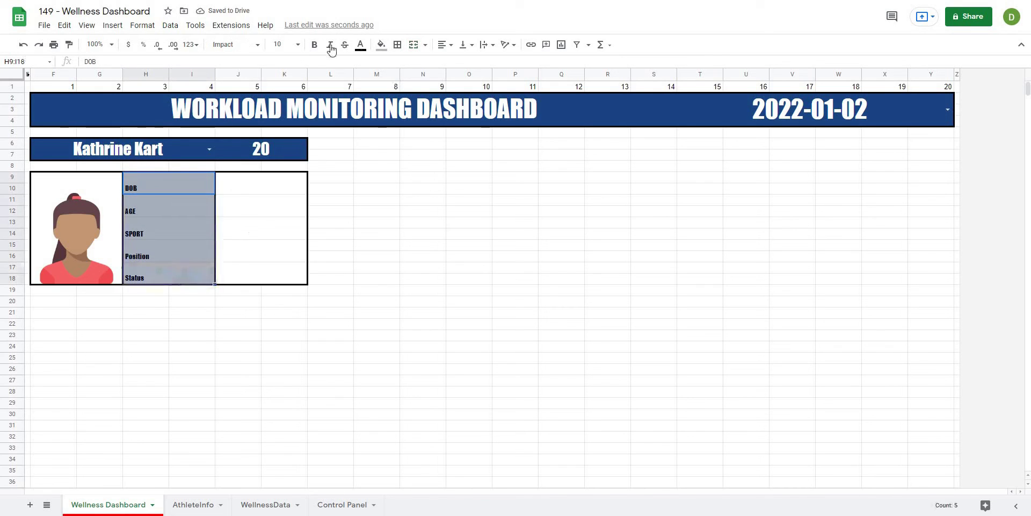
{"action": "left_click", "coordinate": [299, 48]}
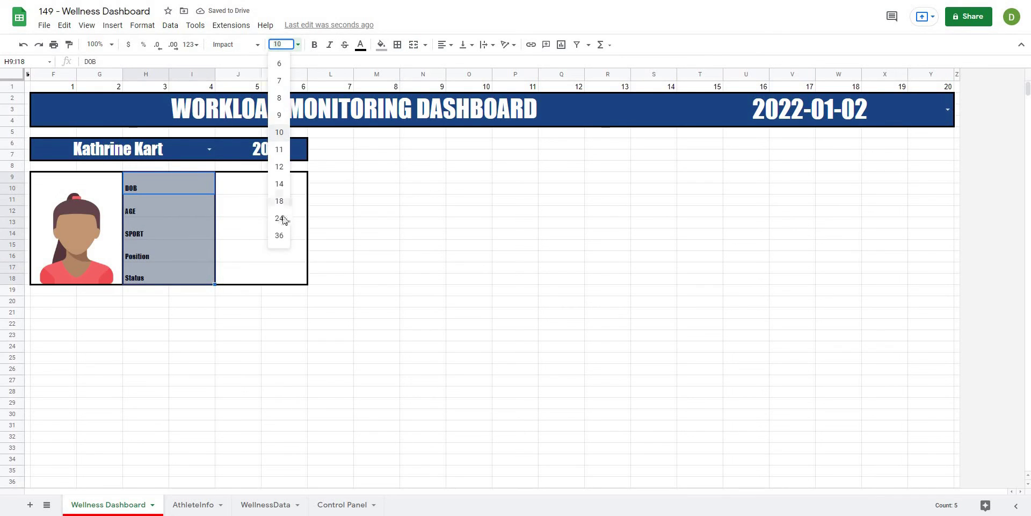
{"action": "left_click", "coordinate": [283, 217]}
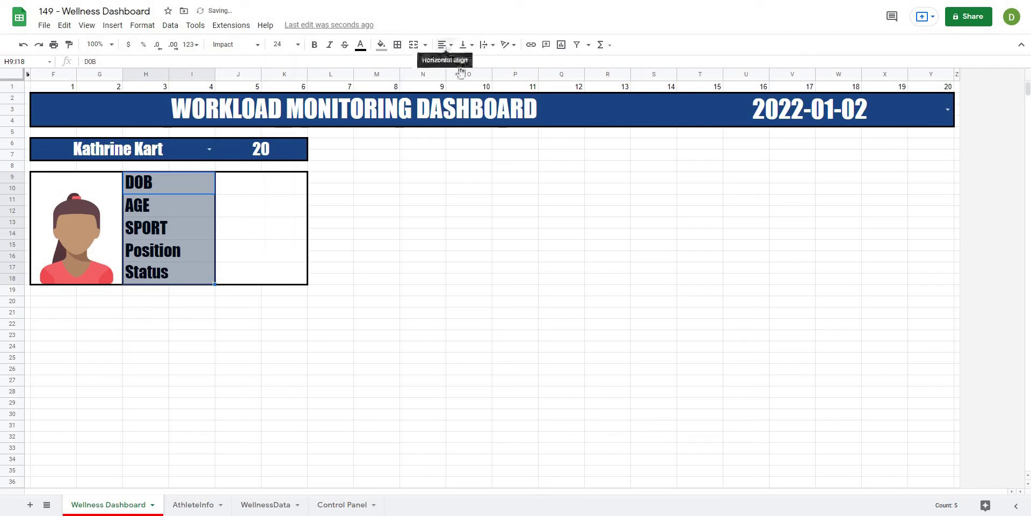
{"action": "key", "text": "ctrl+shift+e"}
{"action": "left_click", "coordinate": [377, 369]}
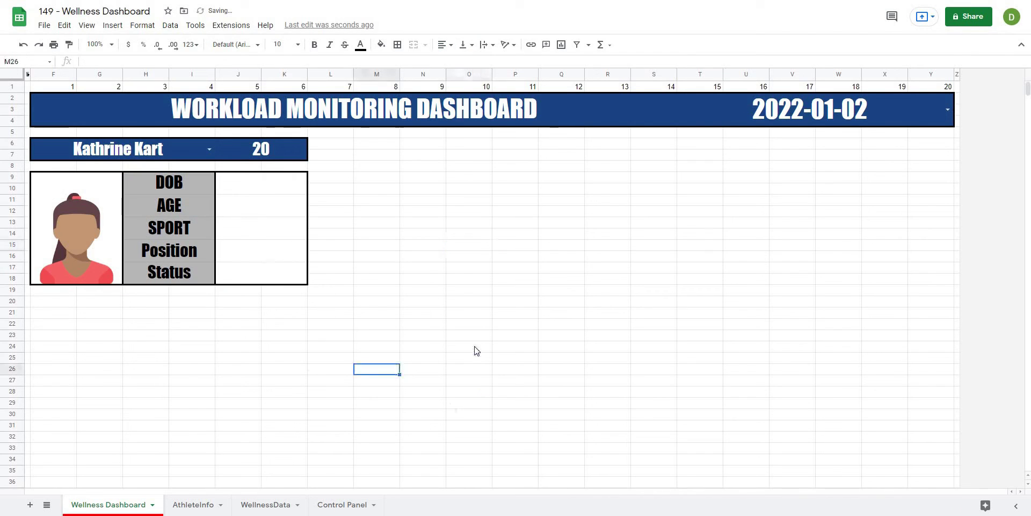
Copy the photo lookup formula text from F9:G18 into J9:K10 beside the DOB label, keeping its F6 reference
{"action": "left_click", "coordinate": [272, 205]}
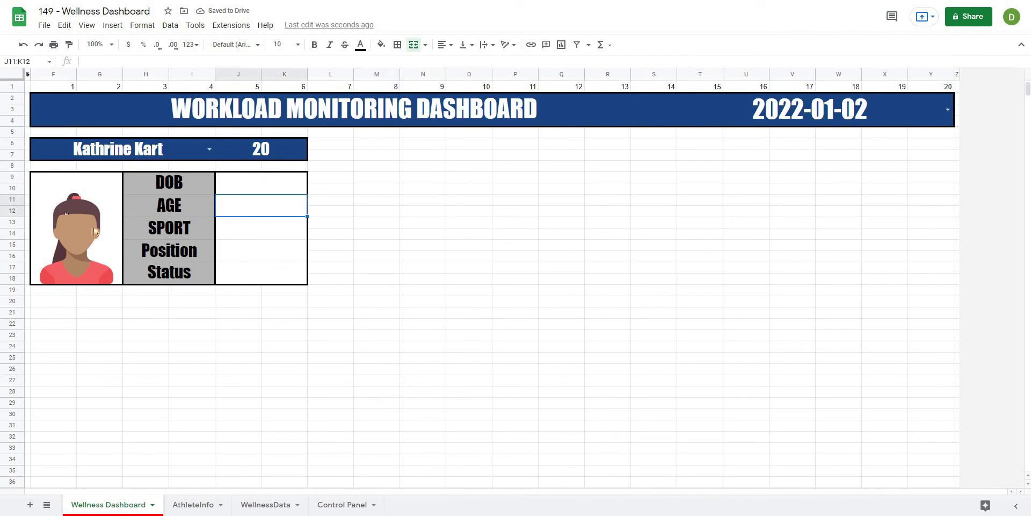
{"action": "left_click", "coordinate": [94, 231]}
{"action": "left_click_drag", "start_coordinate": [302, 56], "coordinate": [49, 75]}
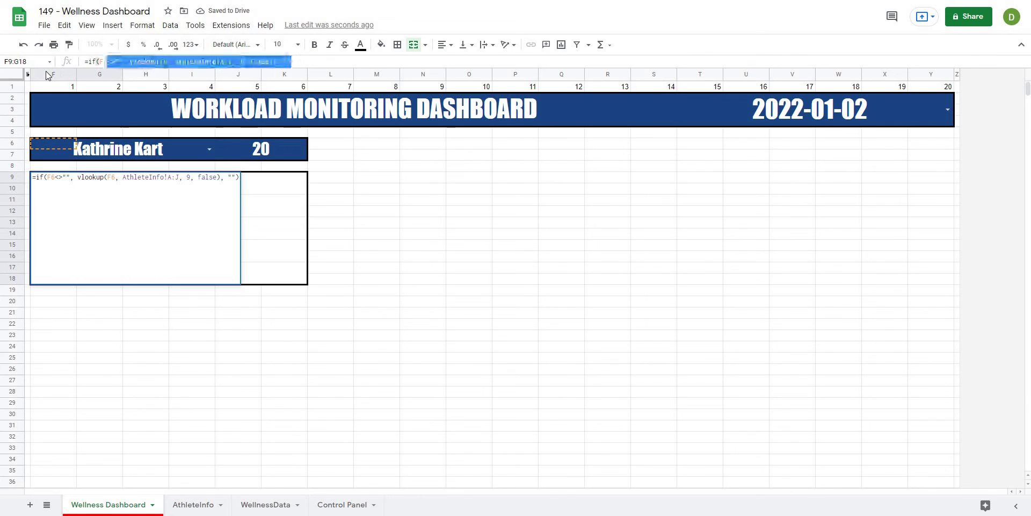
{"action": "key", "text": "ctrl+c"}
{"action": "left_click", "coordinate": [284, 175]}
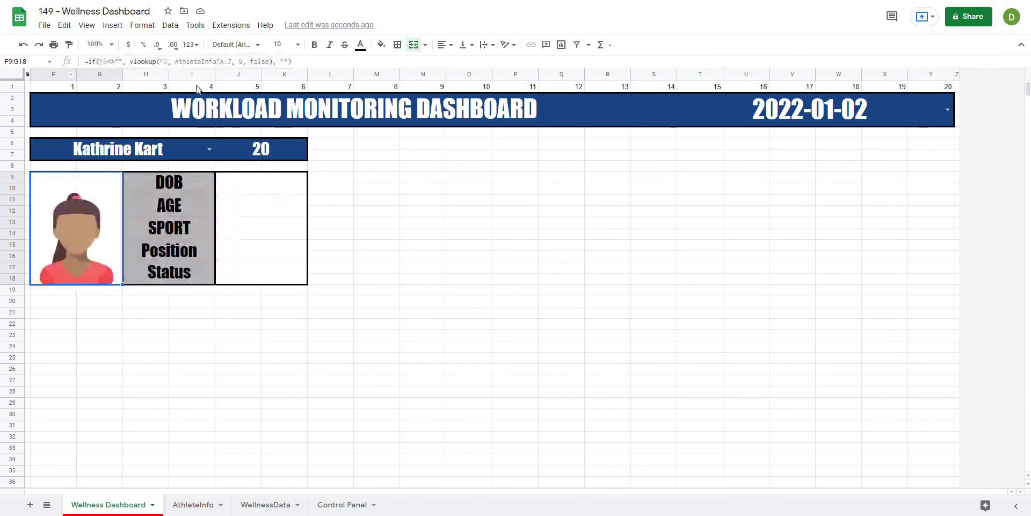
{"action": "left_click", "coordinate": [190, 62]}
{"action": "key", "text": "ctrl+v"}
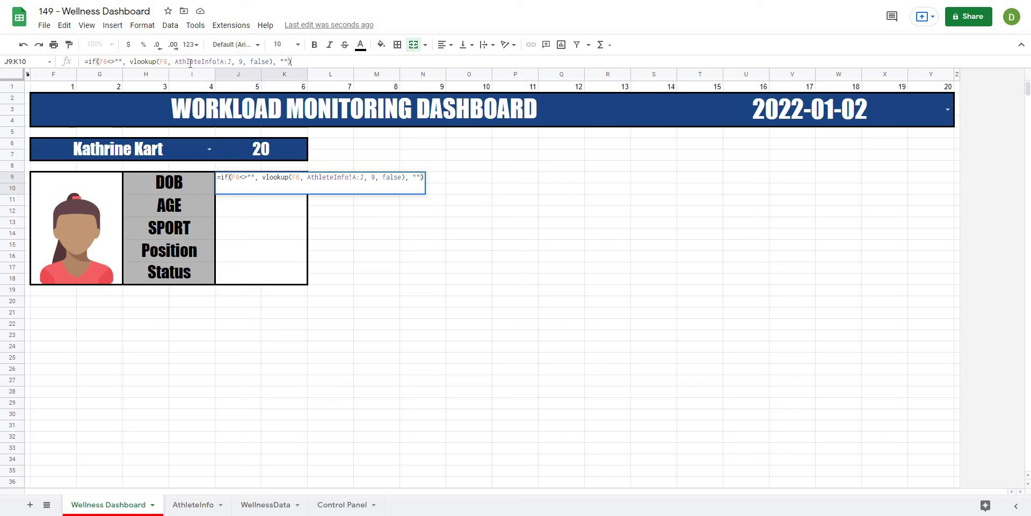
{"action": "key", "text": "Return"}
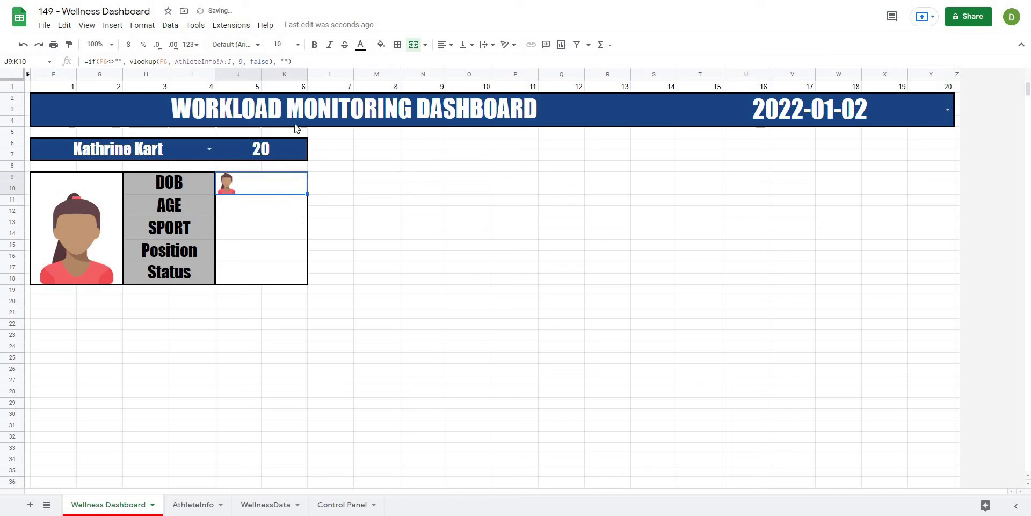
Check the column order from DOB to Status on AthleteInfo and set the VLOOKUP index in J9:K10 to 3
{"action": "left_click", "coordinate": [191, 506]}
{"action": "left_click", "coordinate": [259, 87]}
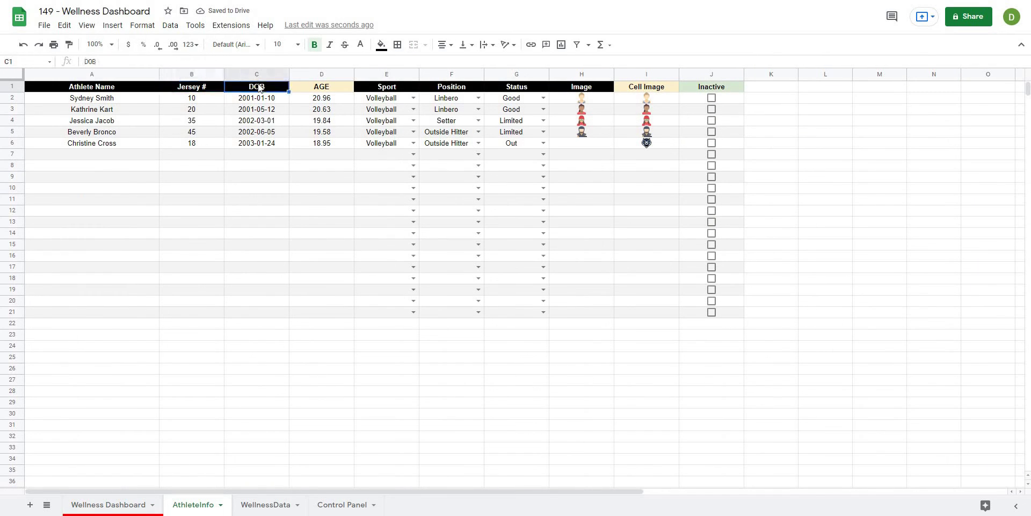
{"action": "left_click_drag", "start_coordinate": [332, 92], "coordinate": [394, 92]}
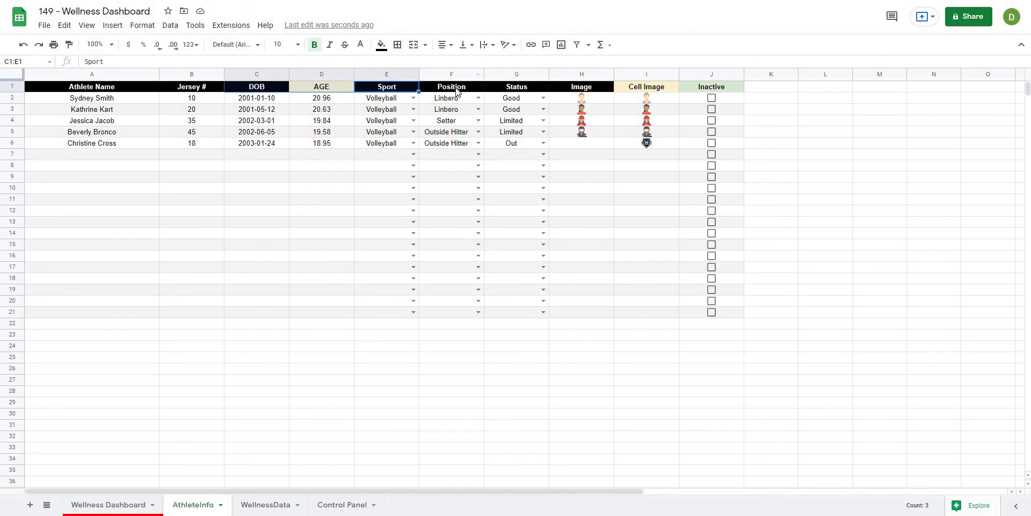
{"action": "left_click_drag", "start_coordinate": [456, 91], "coordinate": [528, 83]}
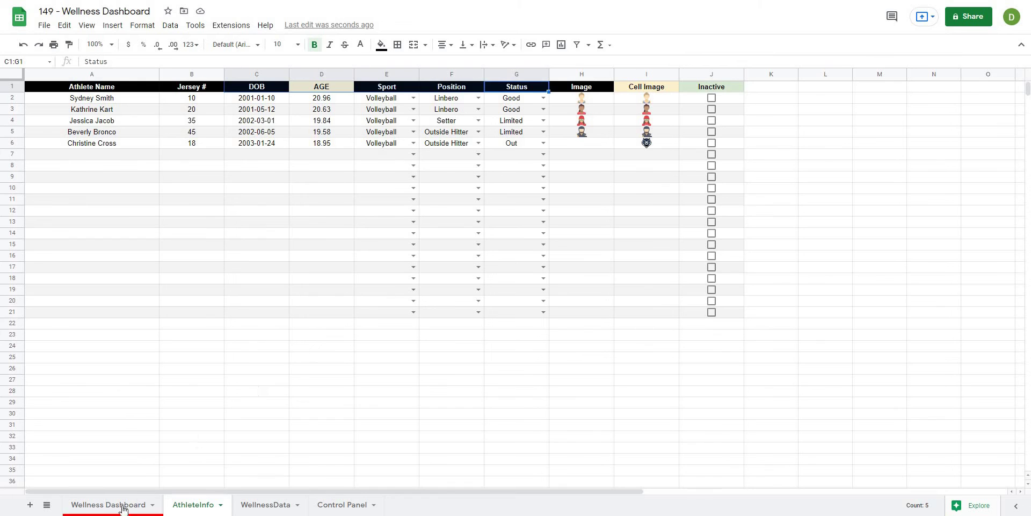
{"action": "left_click", "coordinate": [123, 508]}
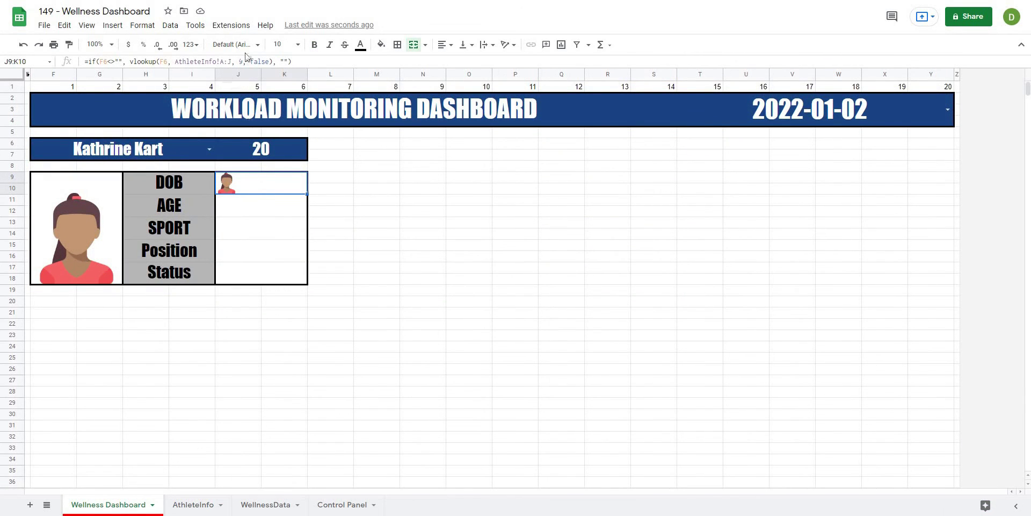
{"action": "double_click", "coordinate": [241, 61]}
{"action": "type", "text": "3"}
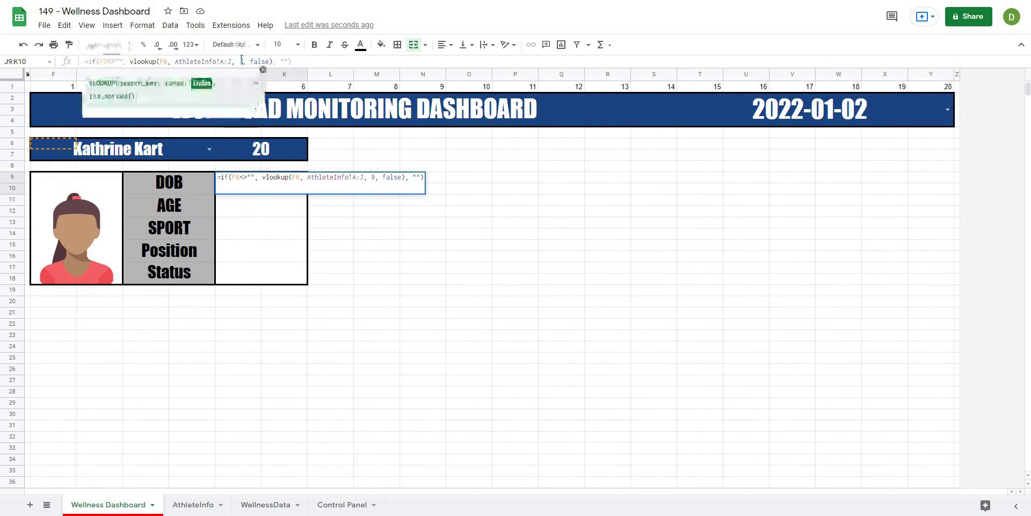
{"action": "key", "text": "Return"}
Try to copy the DOB lookup cell J9:K10 to J11:K12 and set its VLOOKUP index to 4
{"action": "key", "text": "ctrl+c"}
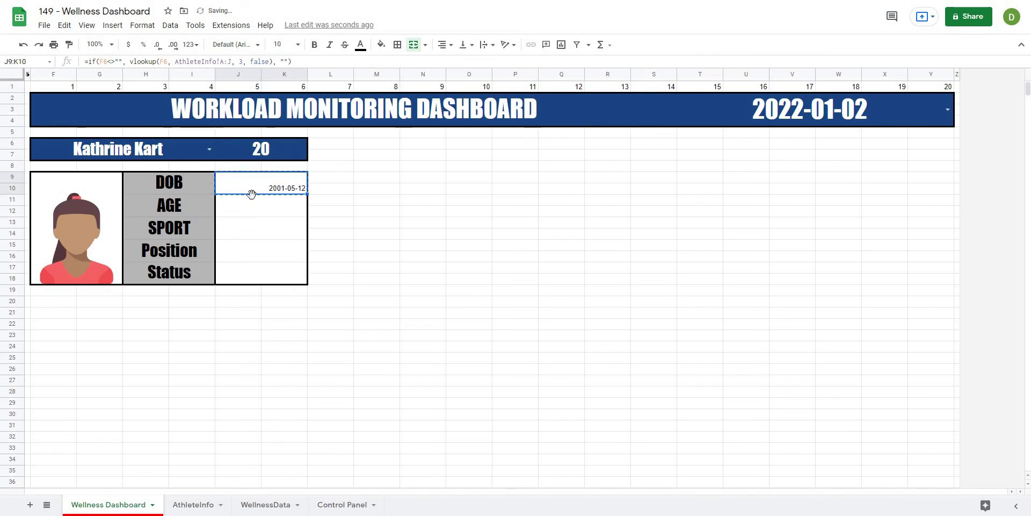
{"action": "left_click", "coordinate": [255, 203]}
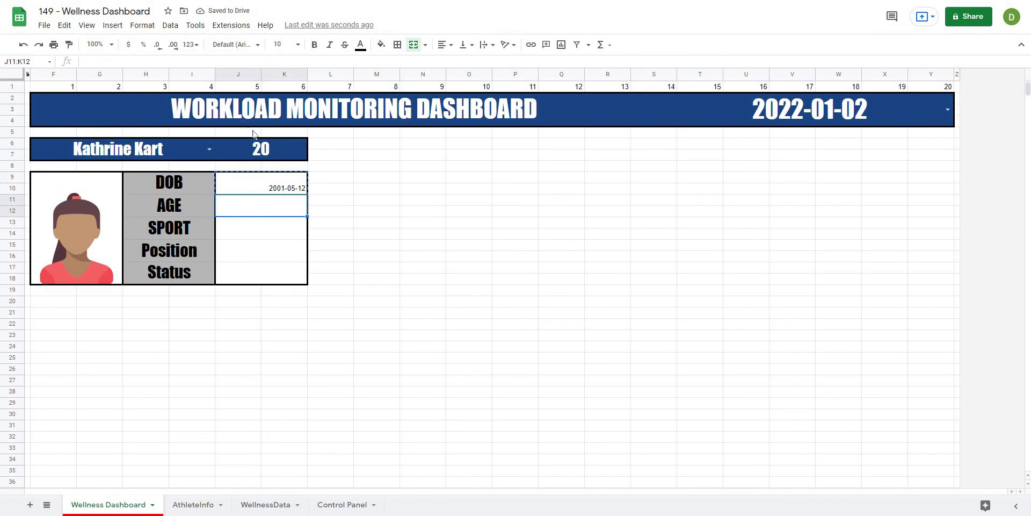
{"action": "key", "text": "ctrl+v"}
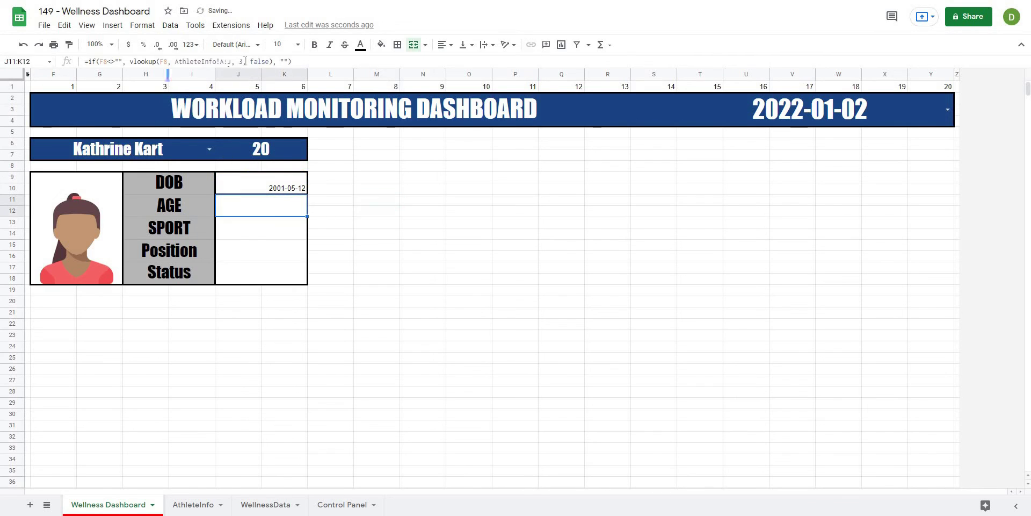
{"action": "double_click", "coordinate": [241, 61]}
{"action": "type", "text": "4"}
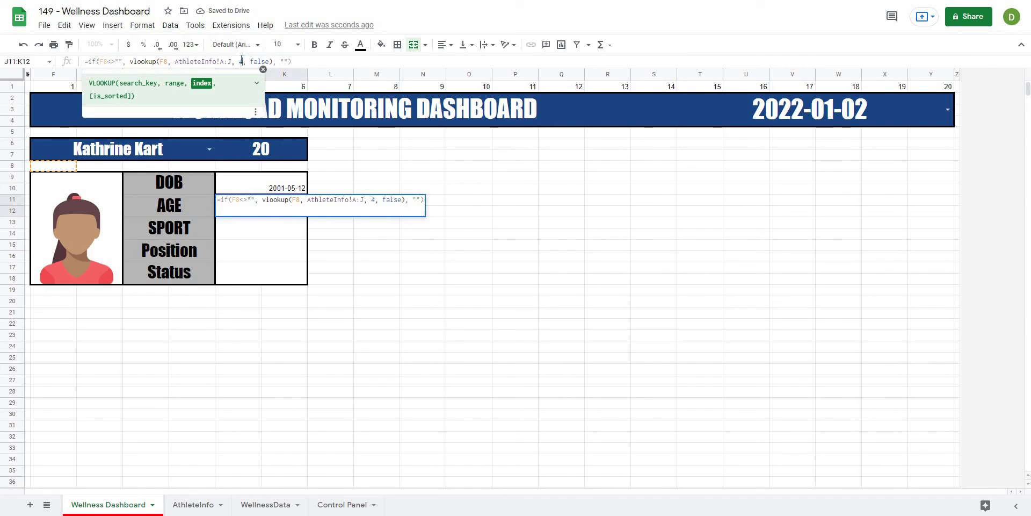
{"action": "key", "text": "Return"}
Replace the AGE formula in J11:K12 with the exact formula text from J9:K10, using column index 4
{"action": "key", "text": "Up"}
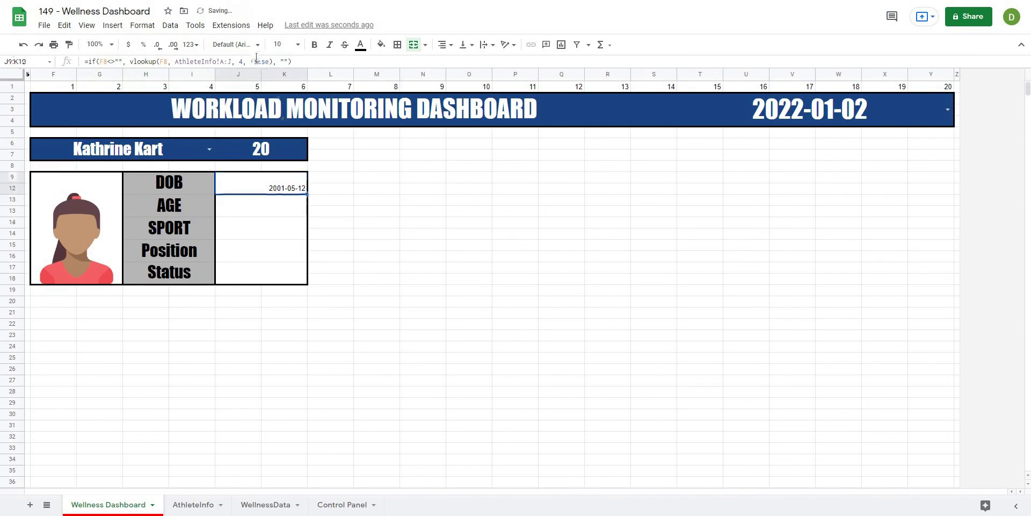
{"action": "double_click", "coordinate": [257, 61]}
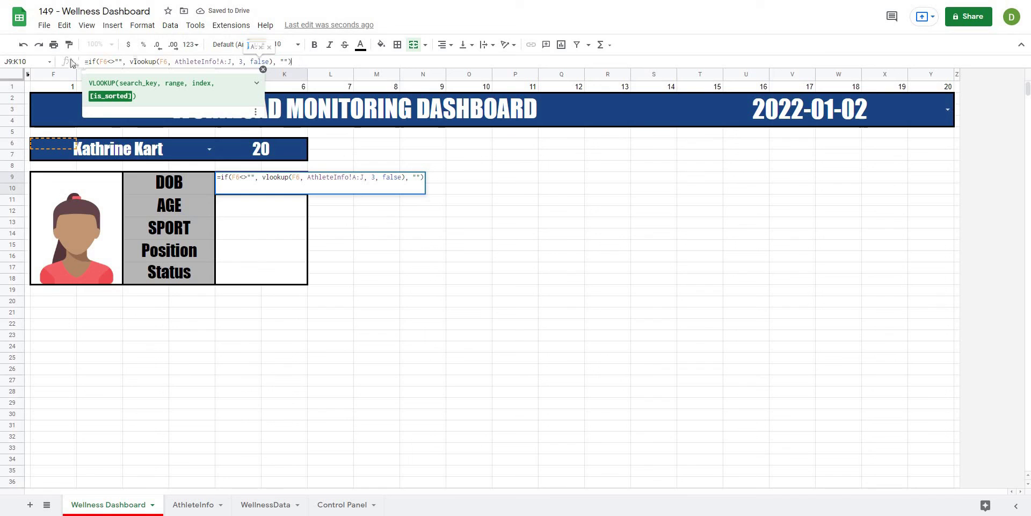
{"action": "key", "text": "ctrl+a"}
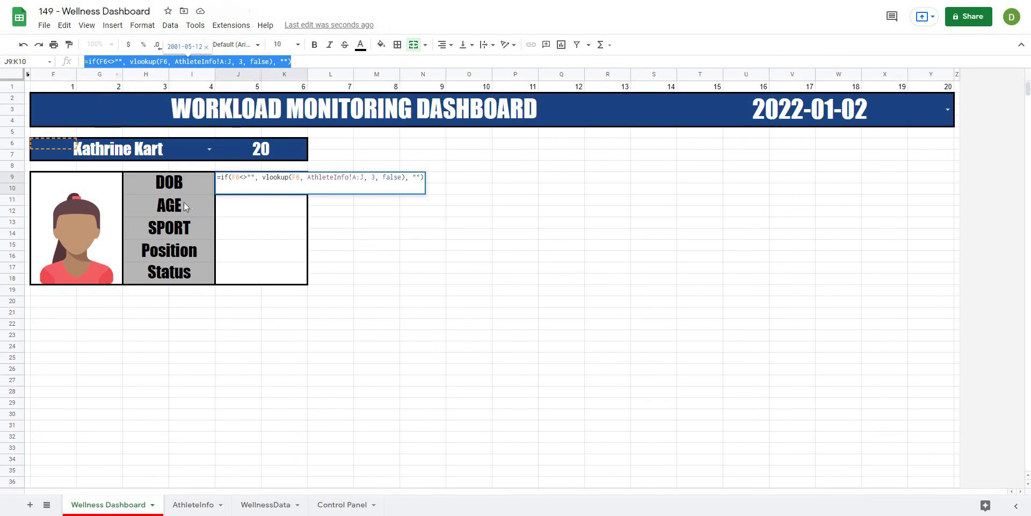
{"action": "key", "text": "Return"}
{"action": "left_click", "coordinate": [203, 61]}
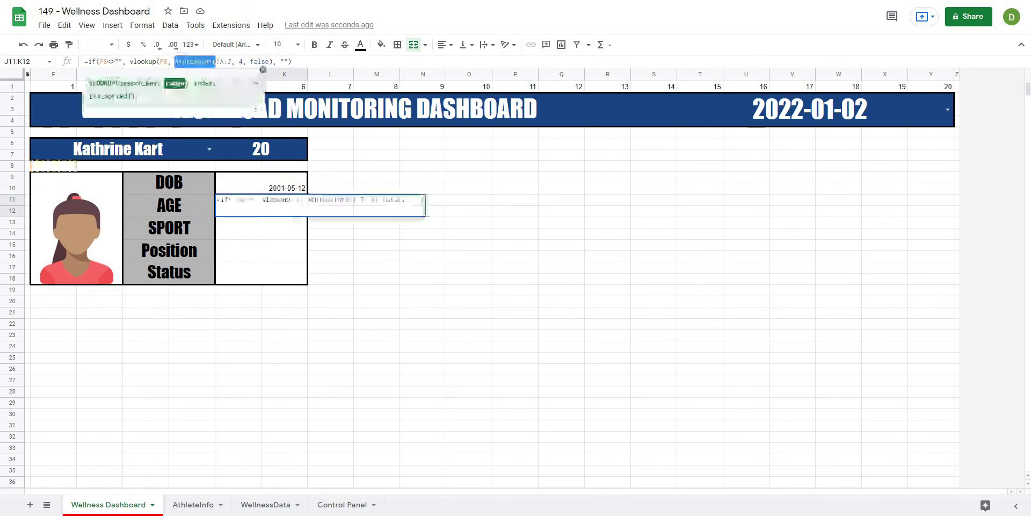
{"action": "key", "text": "ctrl+a"}
{"action": "key", "text": "ctrl+v"}
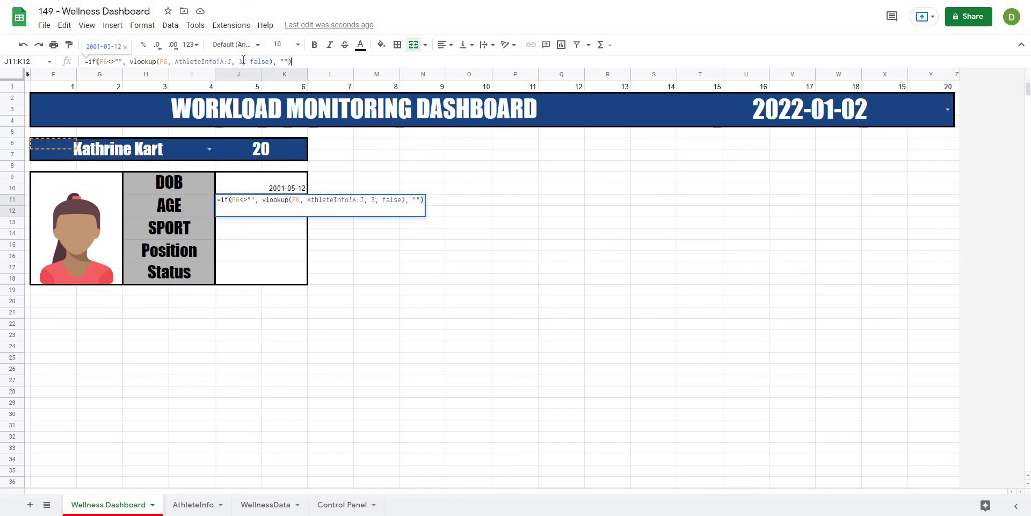
{"action": "double_click", "coordinate": [241, 62]}
{"action": "type", "text": "4"}
{"action": "left_click", "coordinate": [258, 195]}
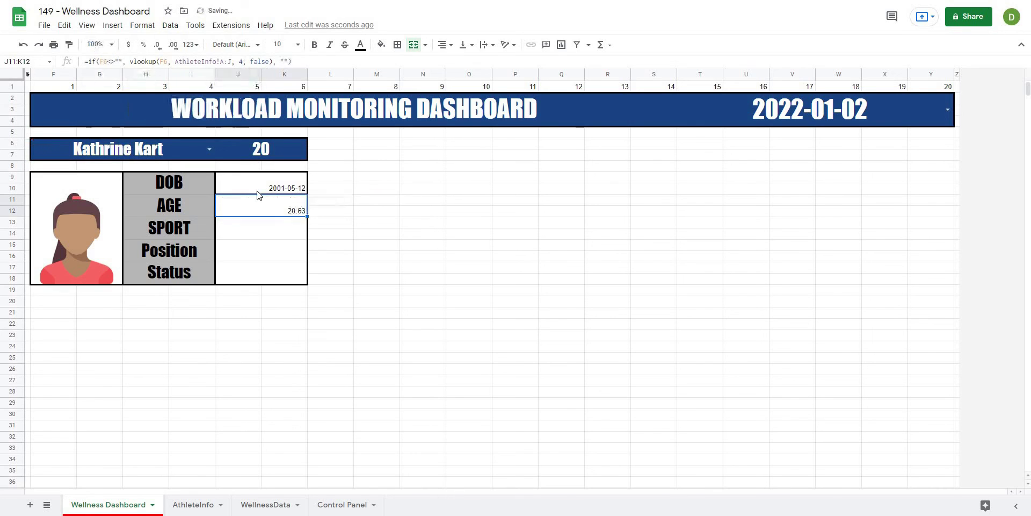
Paste the copied lookup formula into J13:K14 beside SPORT and set its column index to 5
{"action": "left_click", "coordinate": [269, 248]}
{"action": "left_click", "coordinate": [263, 228]}
{"action": "left_click", "coordinate": [236, 60]}
{"action": "key", "text": "ctrl+v"}
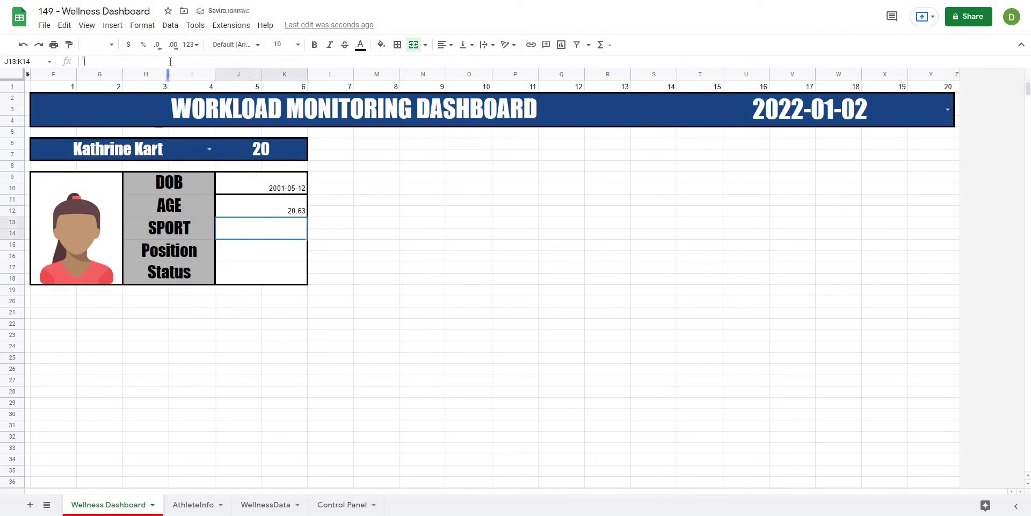
{"action": "double_click", "coordinate": [241, 61]}
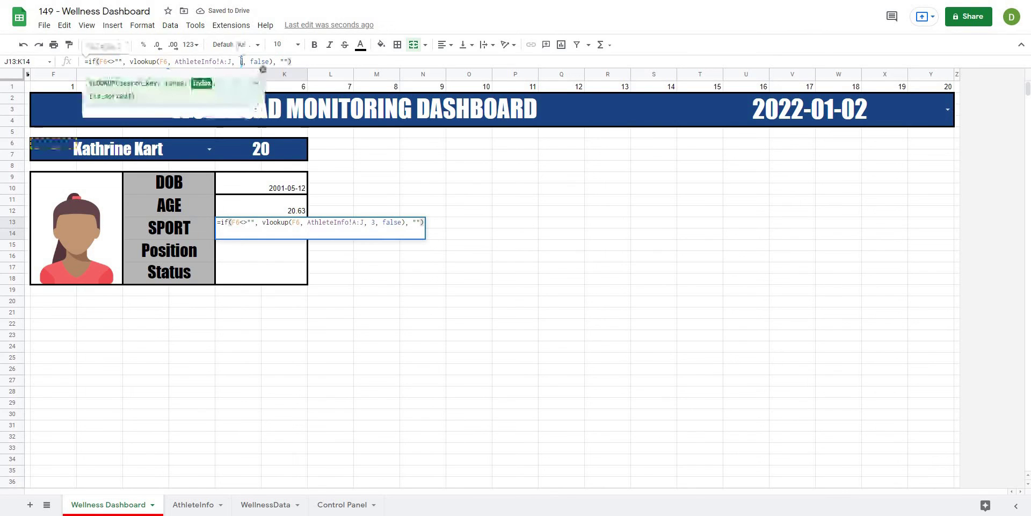
{"action": "type", "text": "5"}
{"action": "key", "text": "Return"}
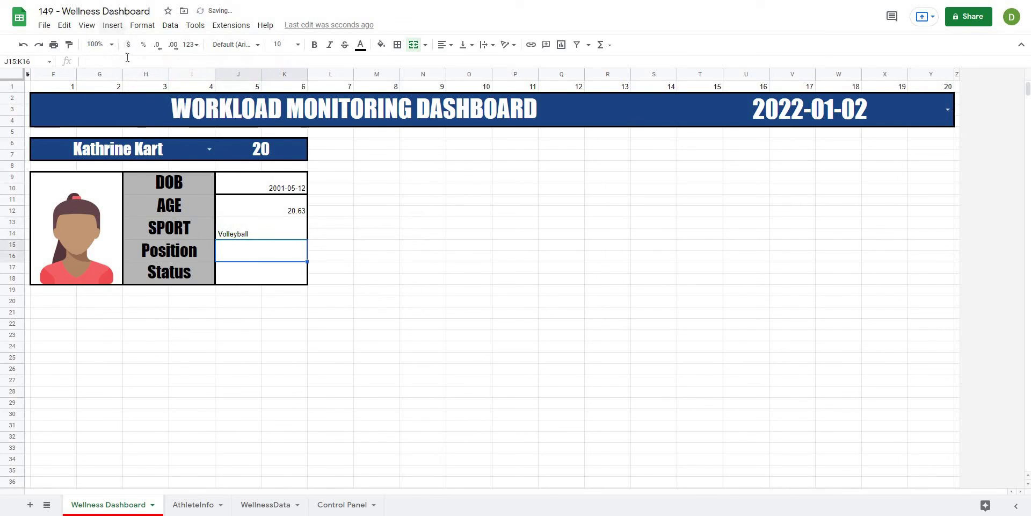
Paste the lookup formula into J15:K16 beside Position and set its column index to 6
{"action": "left_click", "coordinate": [243, 59]}
{"action": "key", "text": "ctrl+v"}
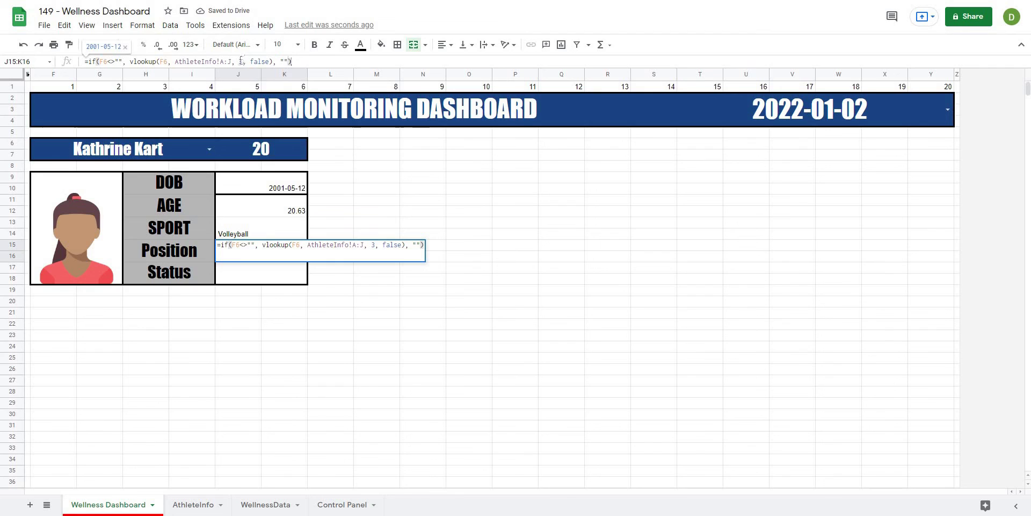
{"action": "double_click", "coordinate": [241, 61]}
{"action": "type", "text": "6"}
{"action": "key", "text": "Return"}
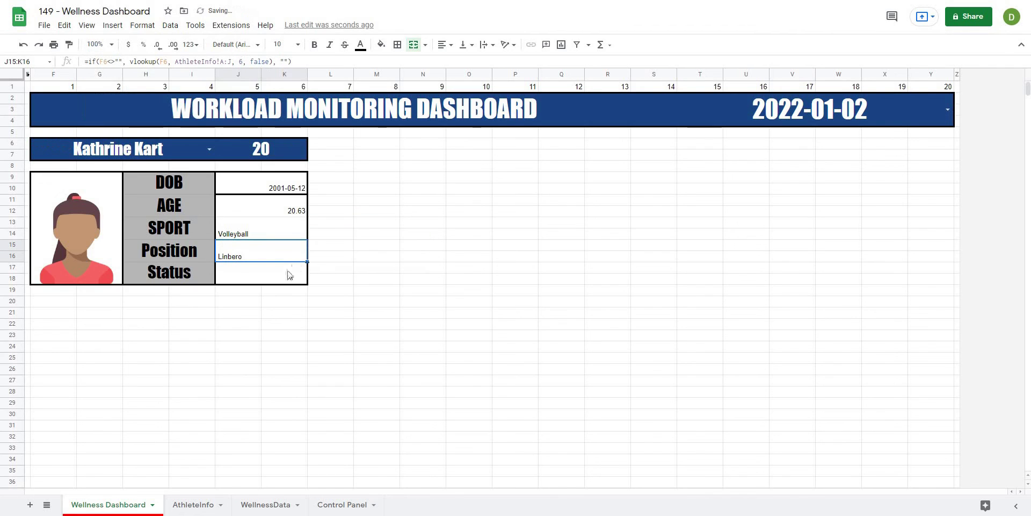
Paste the lookup formula into J17:K18 beside Status and set its column index to 7
{"action": "key", "text": "Down"}
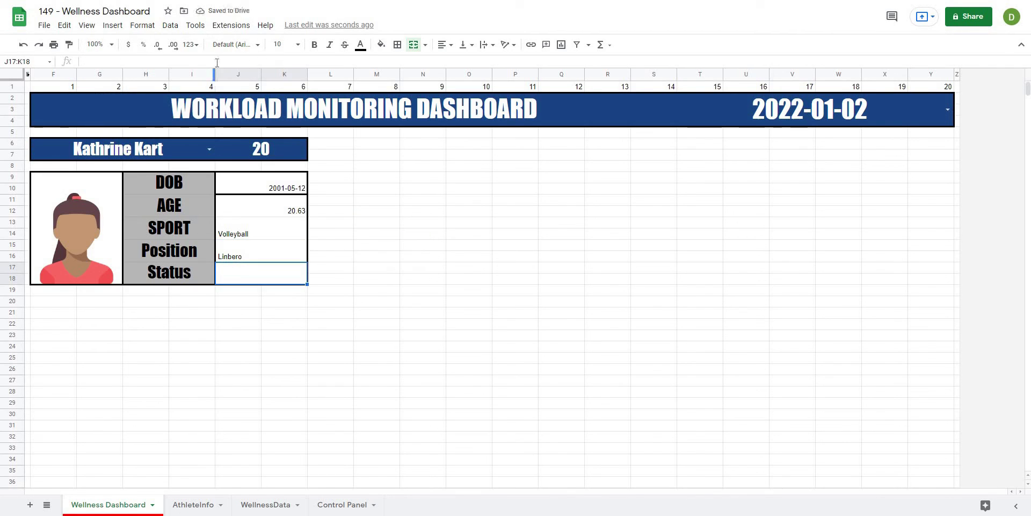
{"action": "left_click", "coordinate": [217, 63]}
{"action": "key", "text": "ctrl+v"}
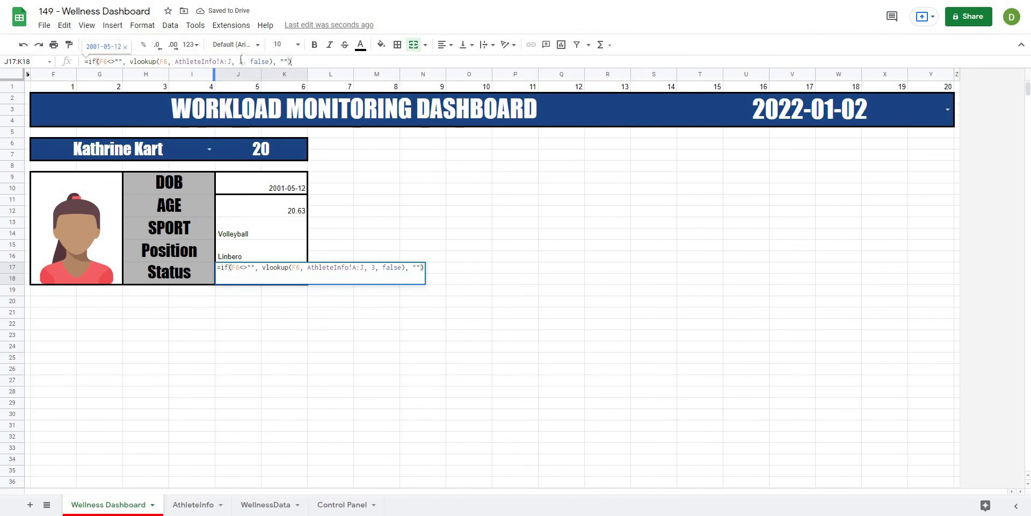
{"action": "type", "text": "5"}
{"action": "left_click", "coordinate": [440, 190]}
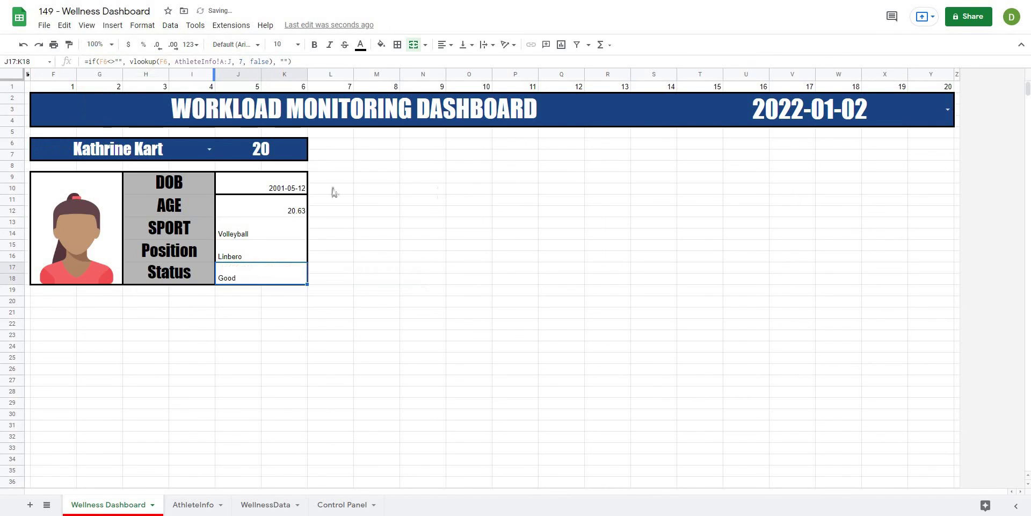
Format the athlete detail values in J9:K18 in Impact, size 18, with centred horizontal alignment
{"action": "left_click_drag", "start_coordinate": [279, 183], "coordinate": [276, 281]}
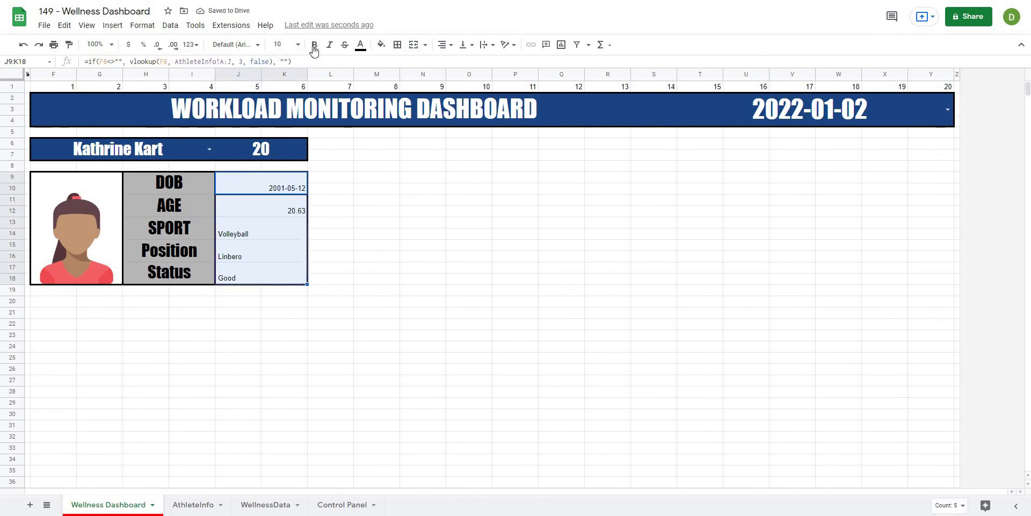
{"action": "left_click", "coordinate": [242, 44]}
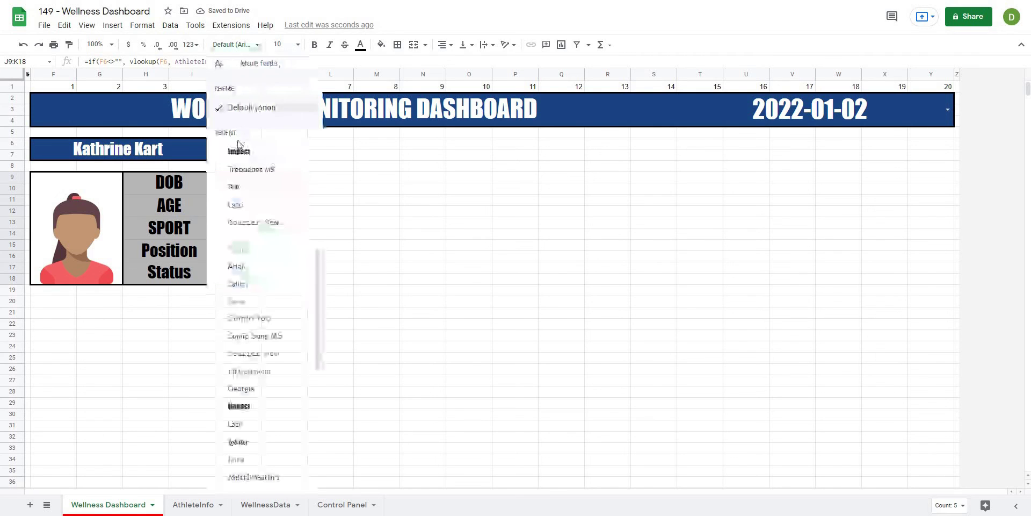
{"action": "left_click", "coordinate": [239, 151]}
{"action": "left_click", "coordinate": [281, 44]}
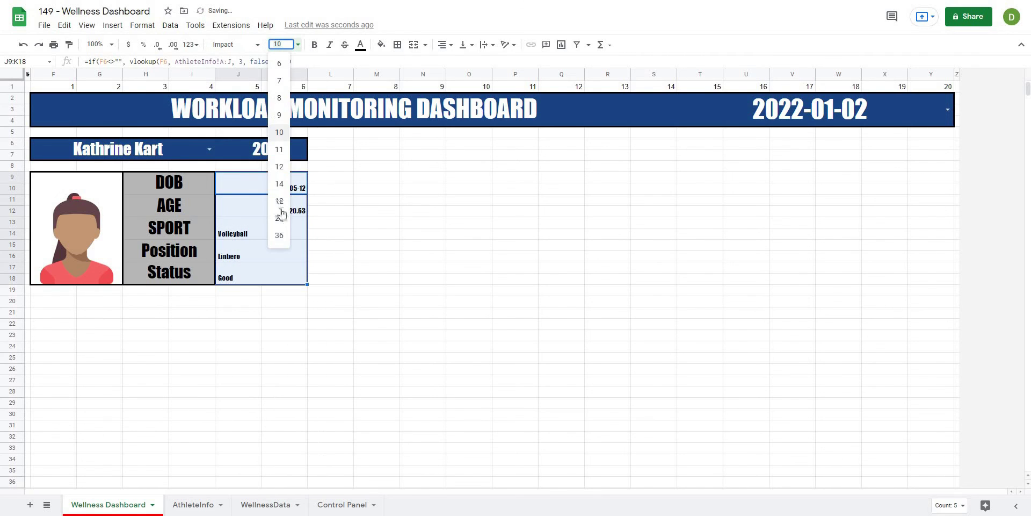
{"action": "left_click", "coordinate": [280, 202]}
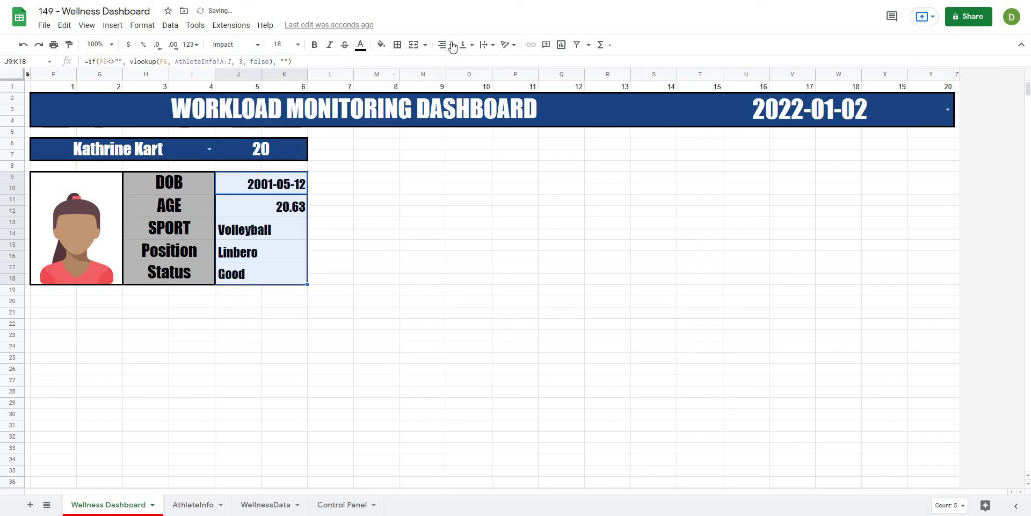
{"action": "key", "text": "ctrl+shift+e"}
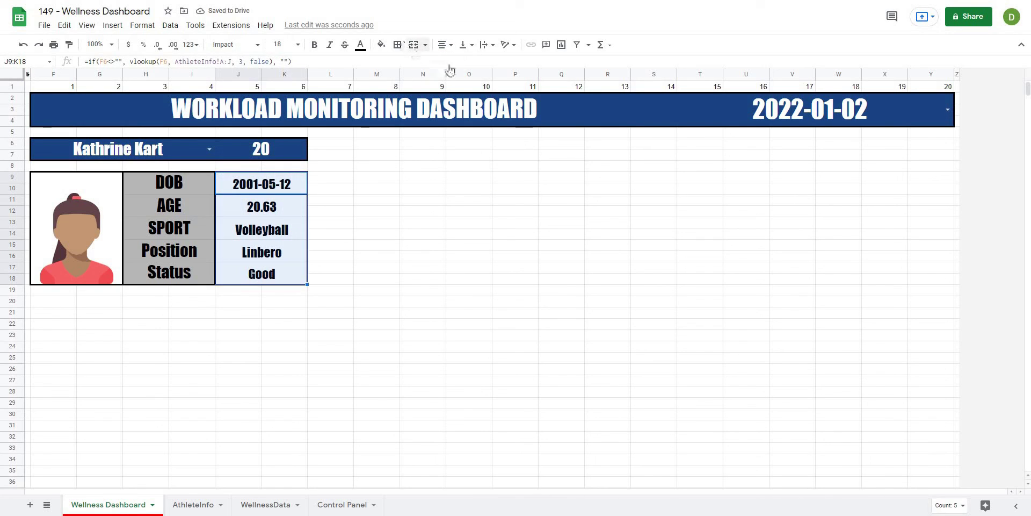
Clear the existing borders from J9:K18 and apply only an outer border around the range
{"action": "left_click", "coordinate": [398, 45]}
{"action": "left_click", "coordinate": [459, 81]}
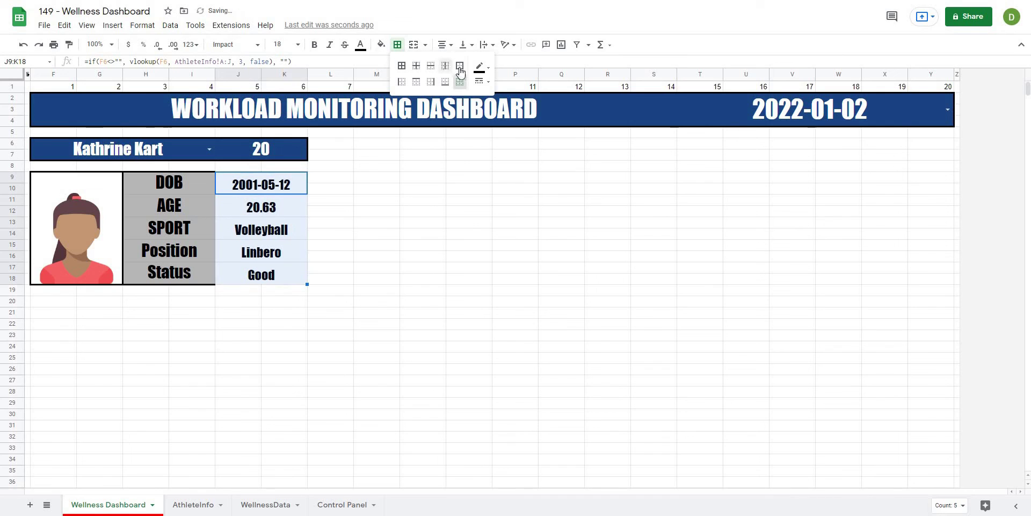
{"action": "left_click_drag", "start_coordinate": [470, 237], "coordinate": [469, 224]}
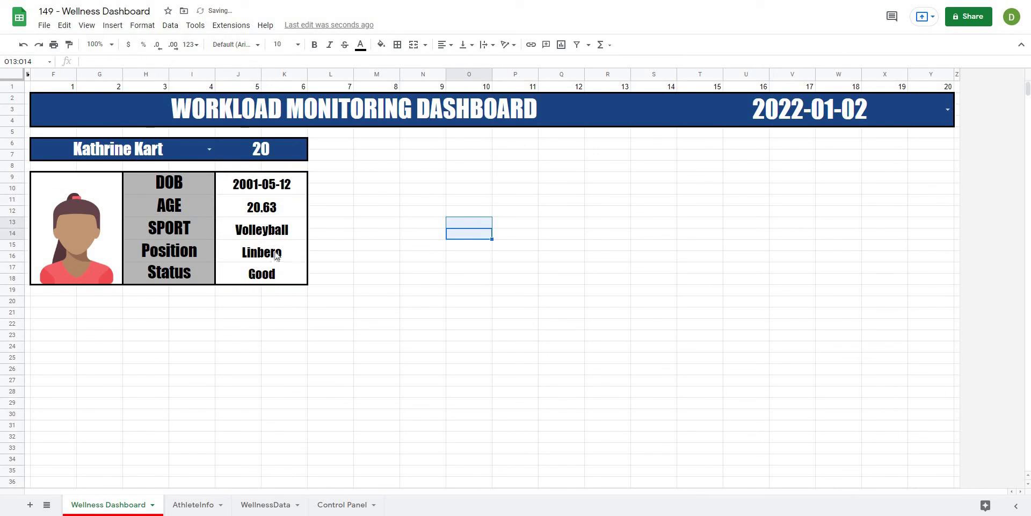
Correct the spelling of the first Position option in Control Panel cell D2 to Libero
{"action": "left_click", "coordinate": [277, 255]}
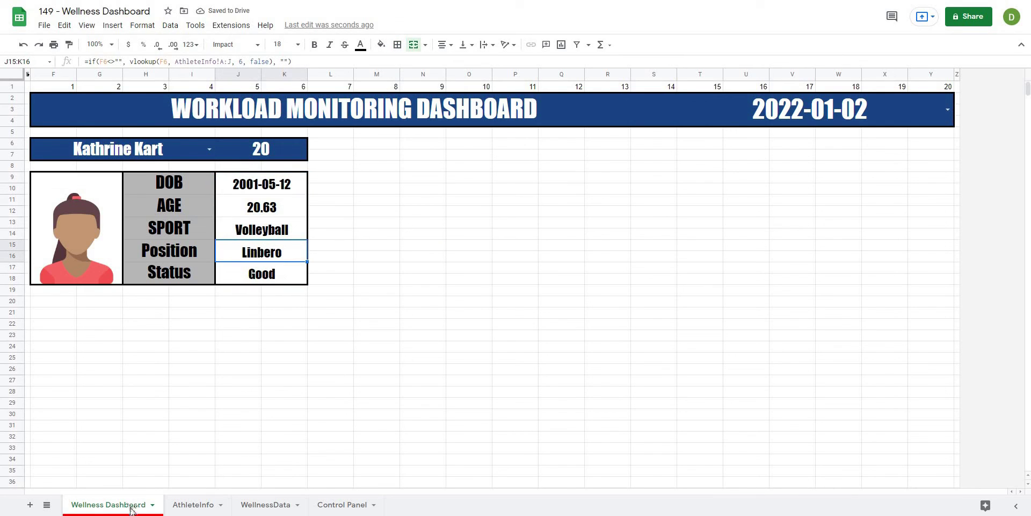
{"action": "left_click", "coordinate": [332, 505]}
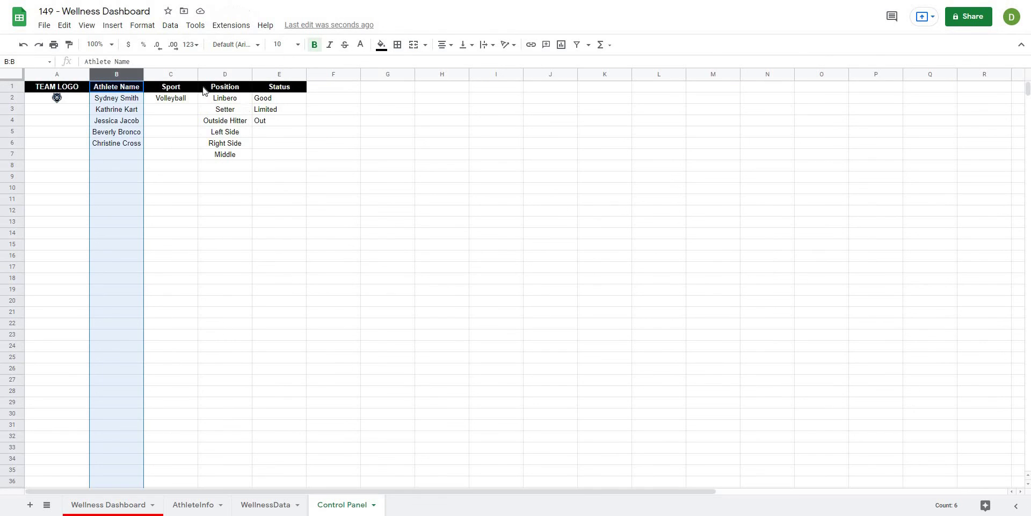
{"action": "left_click", "coordinate": [204, 97]}
{"action": "type", "text": "Libero"}
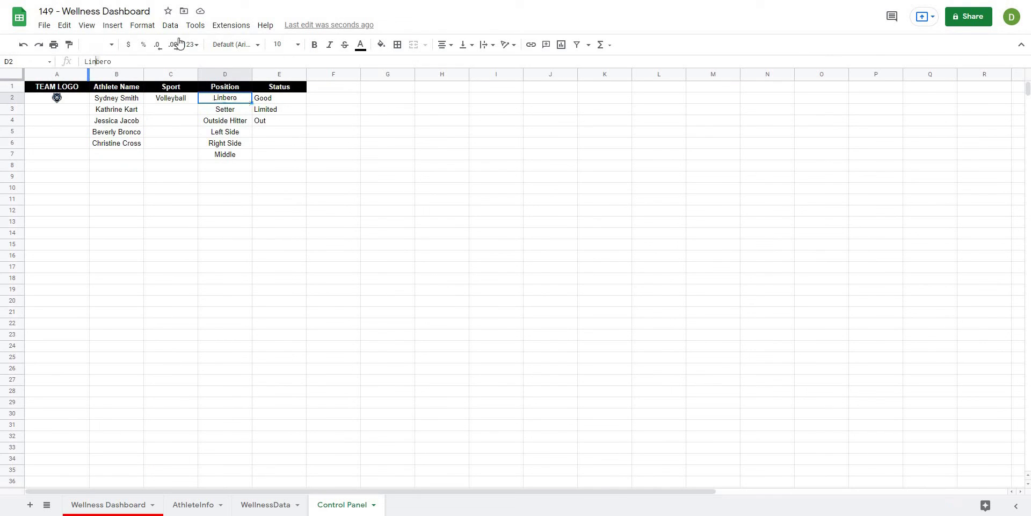
{"action": "left_click", "coordinate": [332, 189]}
Set the Position of the first two athletes in AthleteInfo to Libero, then return to the Wellness Dashboard sheet
{"action": "left_click", "coordinate": [191, 504]}
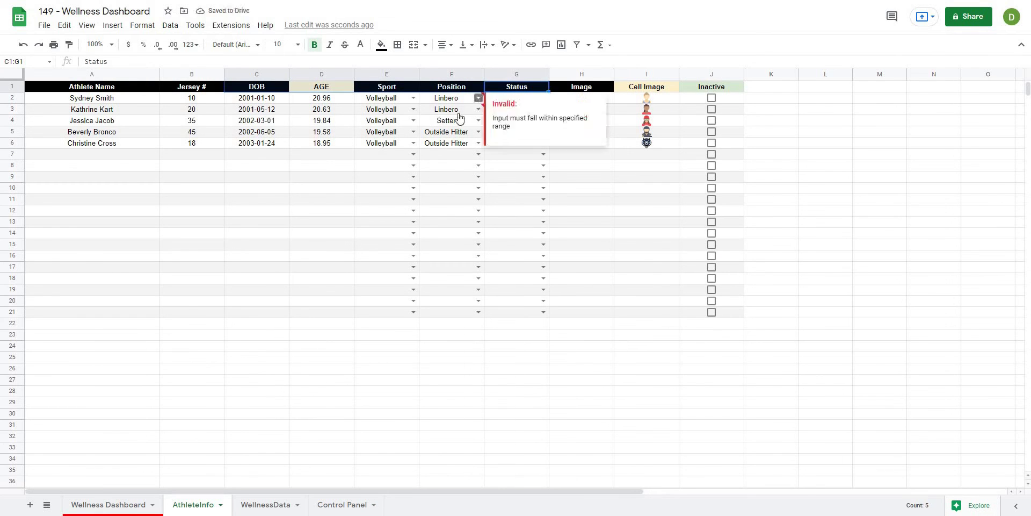
{"action": "left_click", "coordinate": [478, 98]}
{"action": "left_click", "coordinate": [458, 124]}
{"action": "left_click", "coordinate": [478, 98]}
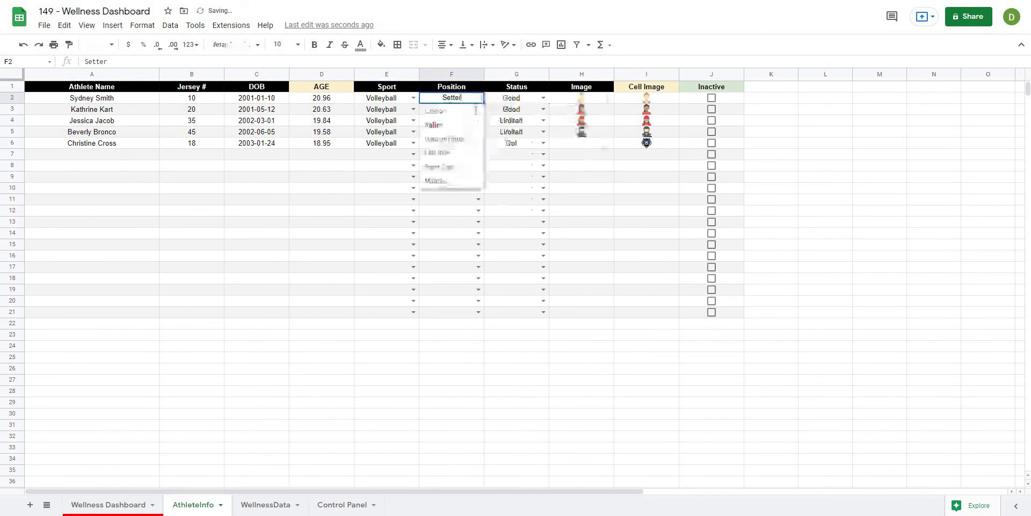
{"action": "left_click", "coordinate": [457, 138]}
{"action": "left_click", "coordinate": [479, 109]}
{"action": "key", "text": "Return"}
{"action": "left_click", "coordinate": [321, 379]}
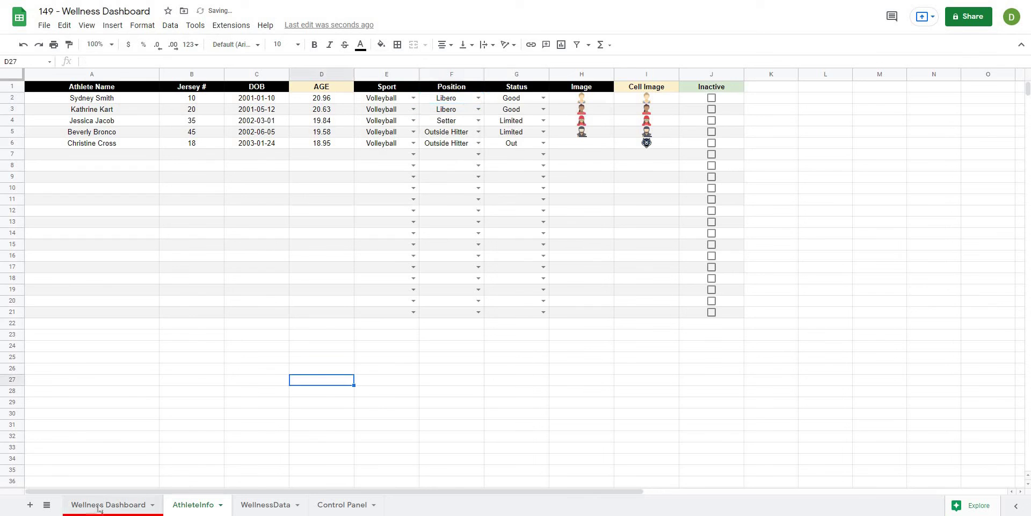
{"action": "key", "text": "ctrl+shift+Page_Up"}
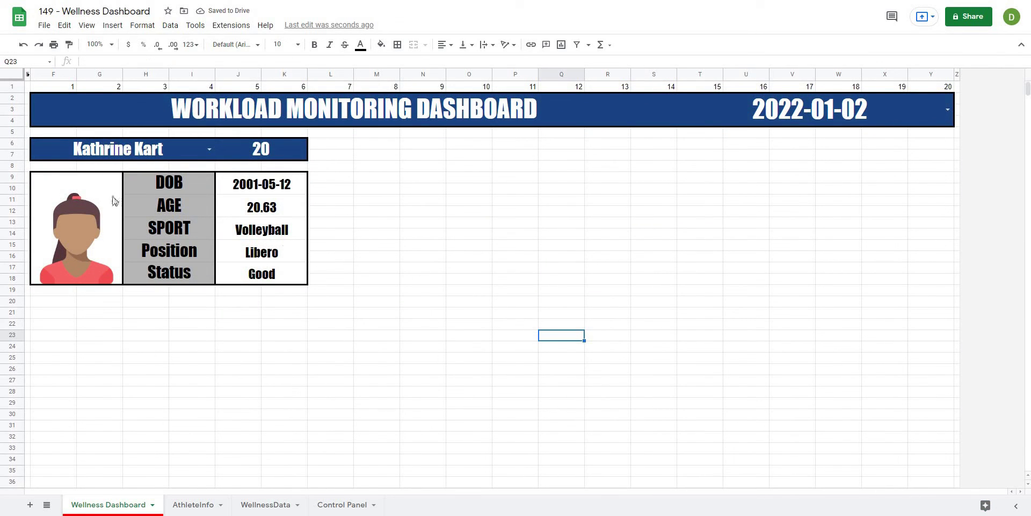
{"action": "left_click_drag", "start_coordinate": [253, 184], "coordinate": [269, 277]}
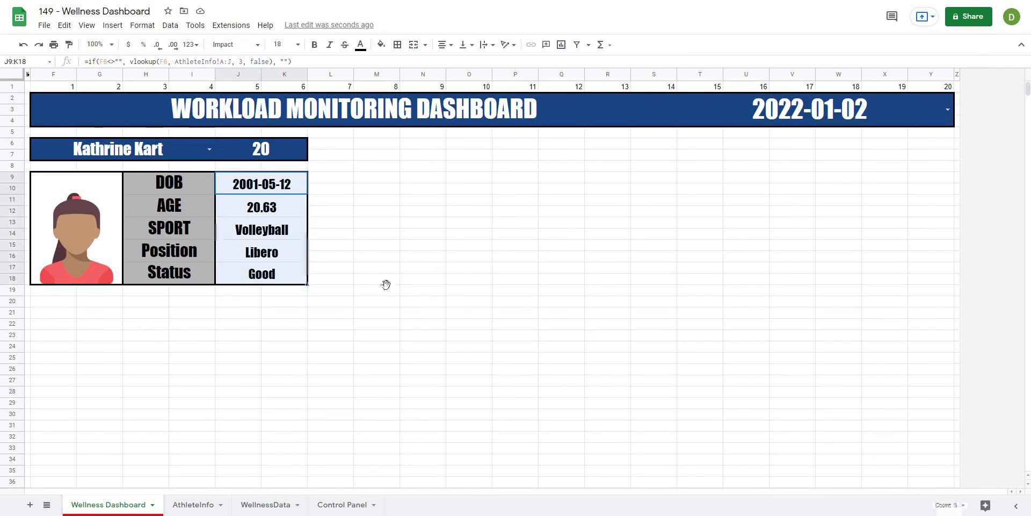
{"action": "left_click", "coordinate": [384, 288]}
{"action": "left_click", "coordinate": [270, 275]}
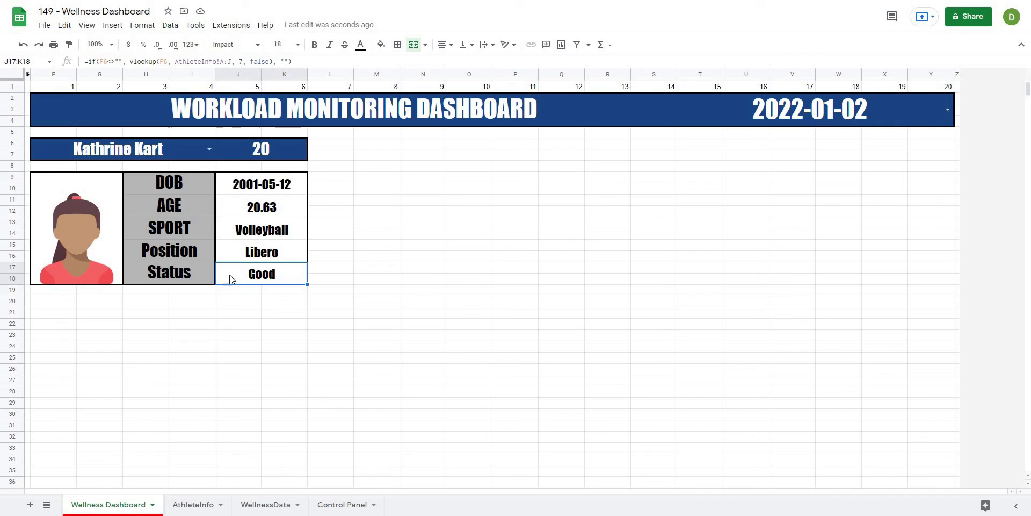
{"action": "left_click", "coordinate": [469, 221]}
Add a conditional formatting rule to Status cell J17:K18 that applies the default green fill when the text is exactly Good
{"action": "left_click", "coordinate": [283, 281]}
{"action": "left_click", "coordinate": [143, 26]}
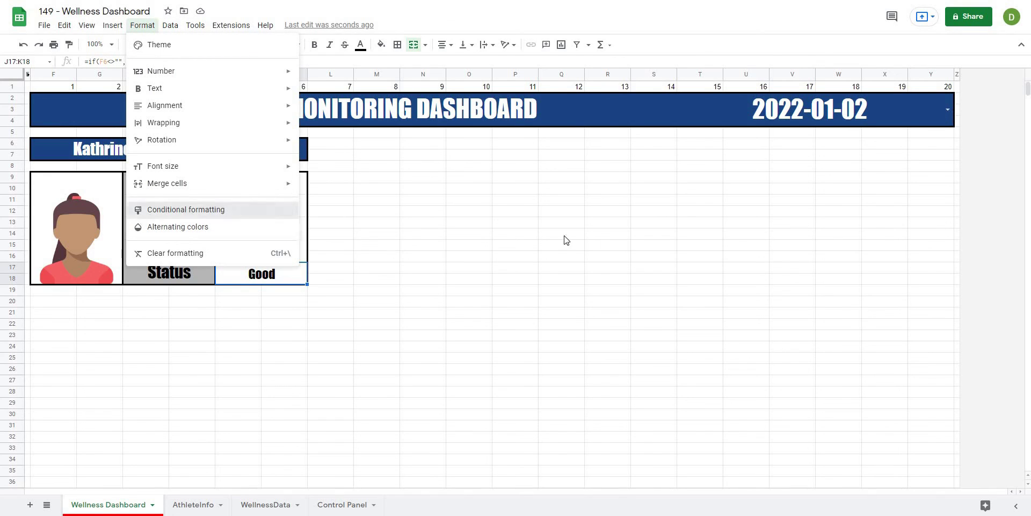
{"action": "left_click", "coordinate": [156, 210]}
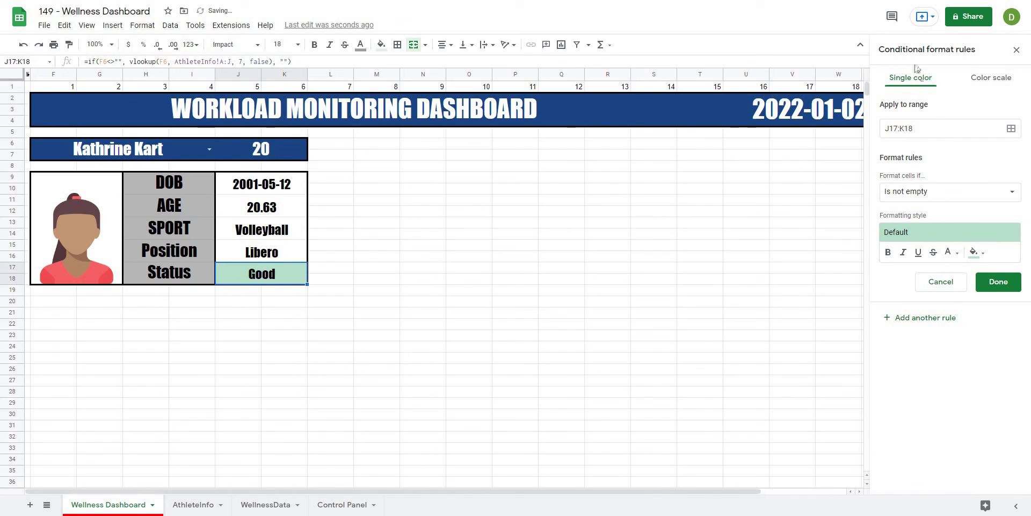
{"action": "left_click", "coordinate": [922, 193]}
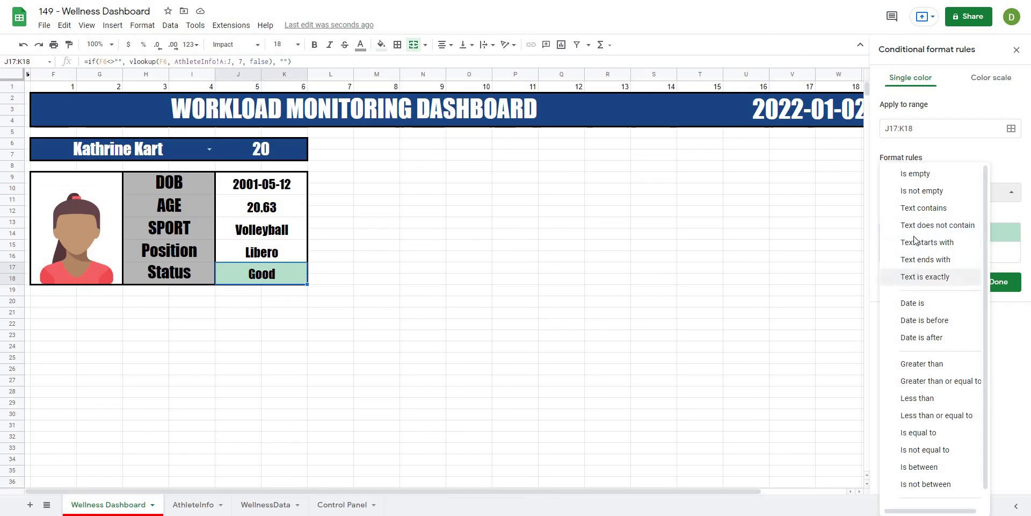
{"action": "left_click", "coordinate": [908, 277]}
{"action": "left_click", "coordinate": [915, 218]}
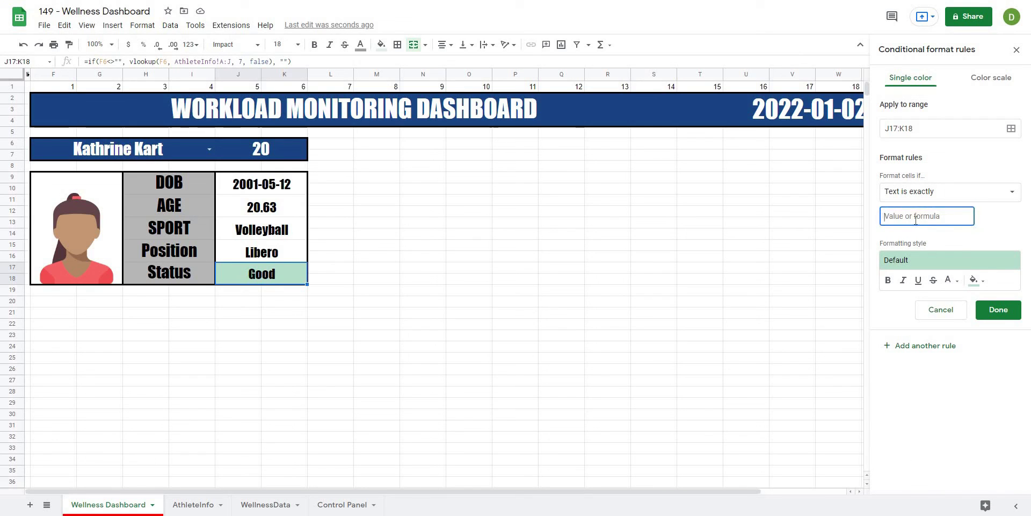
{"action": "type", "text": "Good"}
{"action": "left_click", "coordinate": [993, 312]}
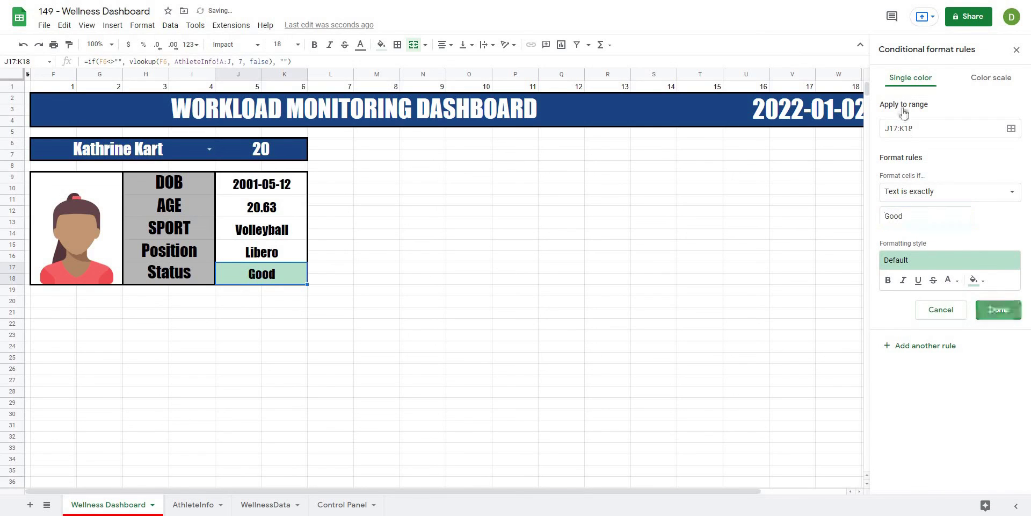
{"action": "left_click", "coordinate": [948, 91]}
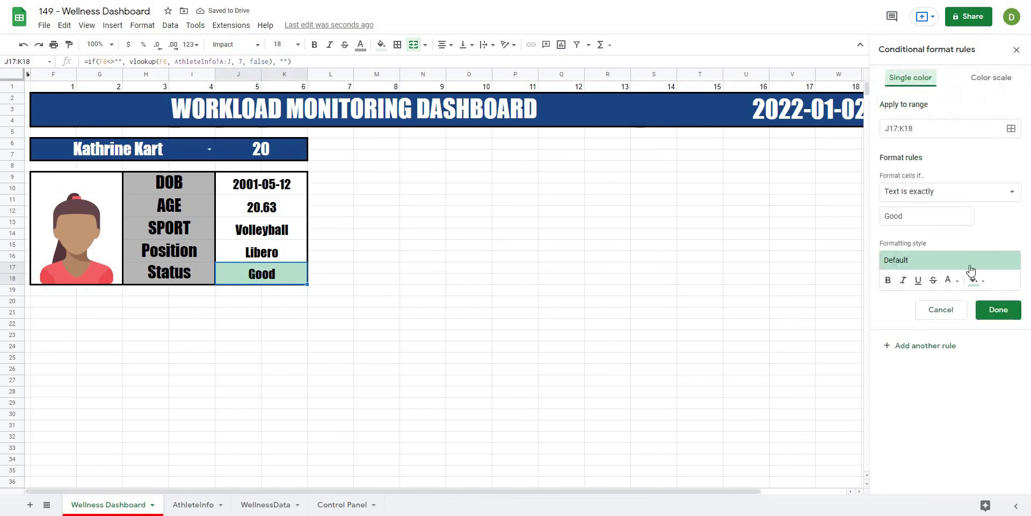
{"action": "left_click", "coordinate": [998, 315]}
Add a second rule for J17:K18 that applies a light yellow fill when the text is exactly Limited
{"action": "left_click", "coordinate": [905, 127]}
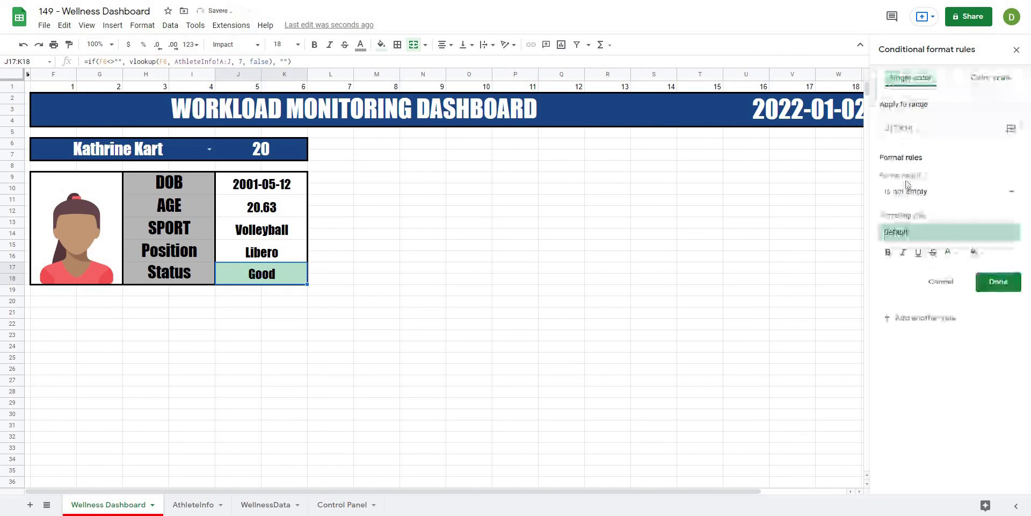
{"action": "left_click", "coordinate": [908, 189]}
{"action": "left_click", "coordinate": [907, 277]}
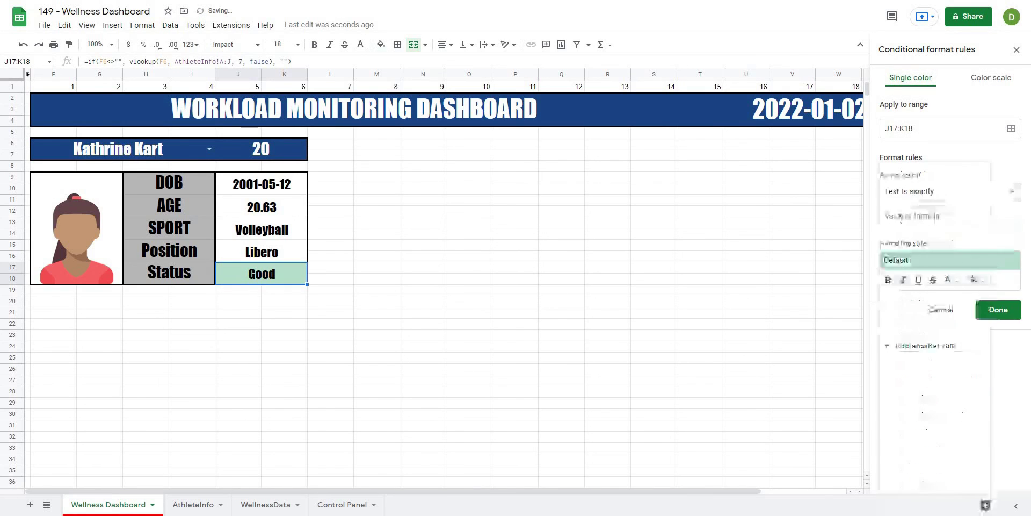
{"action": "left_click", "coordinate": [901, 217]}
{"action": "type", "text": "Li"}
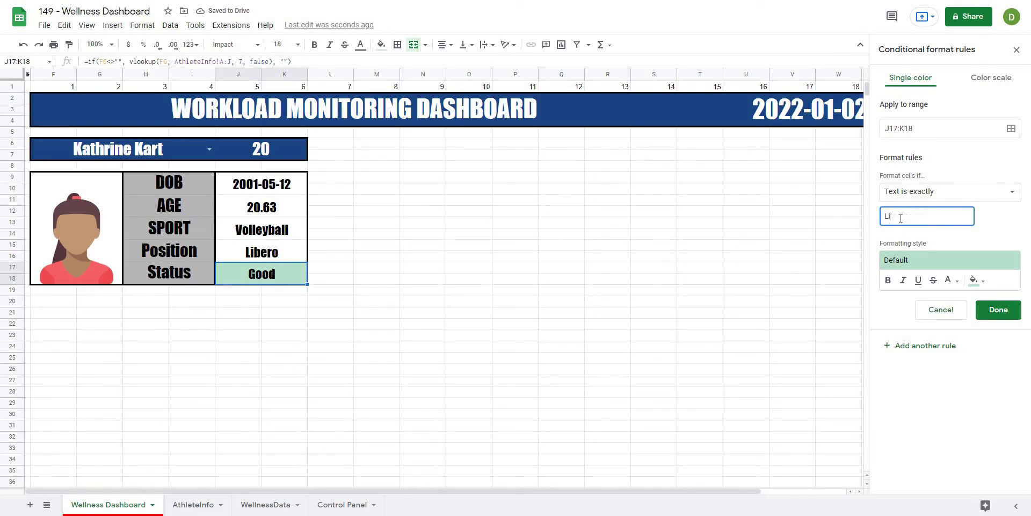
{"action": "type", "text": "mited"}
{"action": "left_click", "coordinate": [981, 280]}
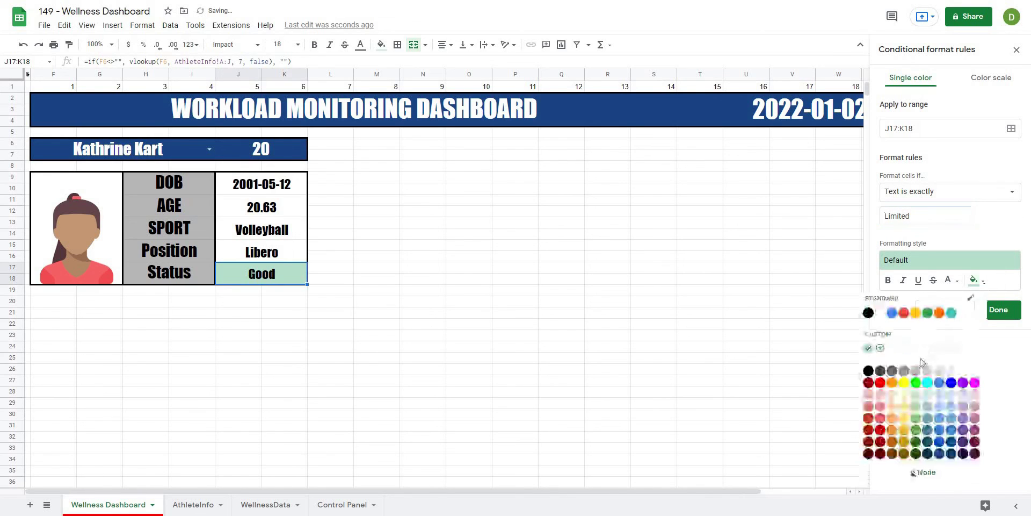
{"action": "left_click", "coordinate": [905, 395]}
{"action": "left_click", "coordinate": [1012, 315]}
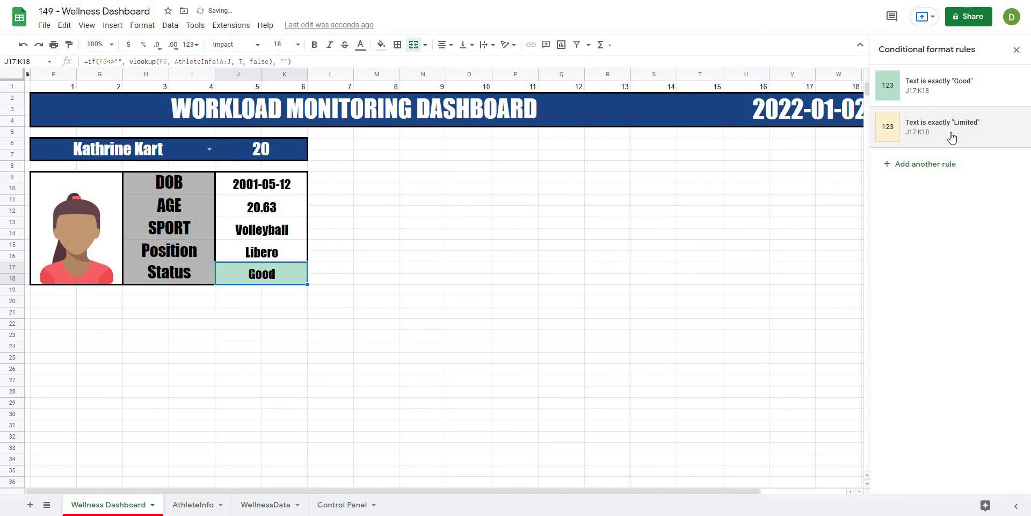
Add a third rule for J17:K18 that applies a light red fill when the text is exactly Out
{"action": "left_click", "coordinate": [908, 164]}
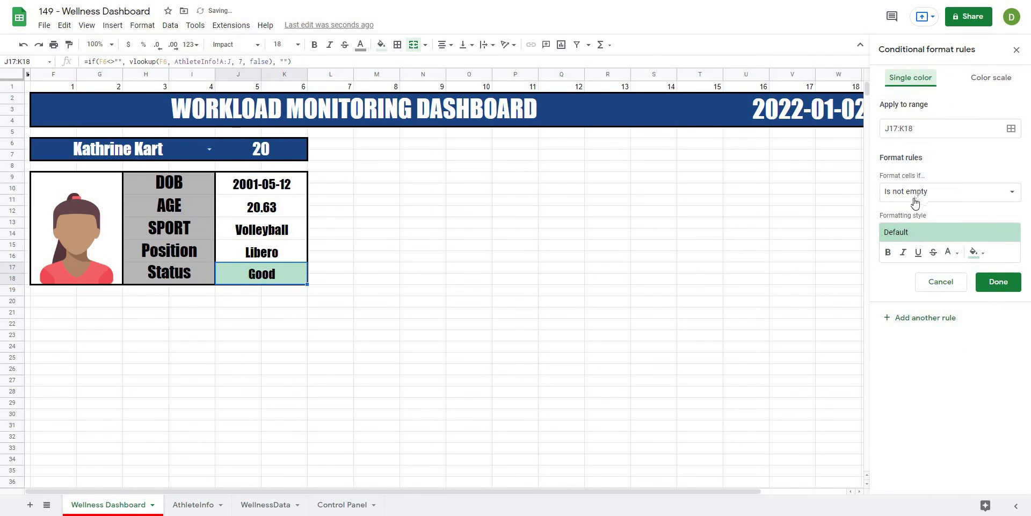
{"action": "left_click", "coordinate": [915, 203]}
{"action": "left_click", "coordinate": [859, 235]}
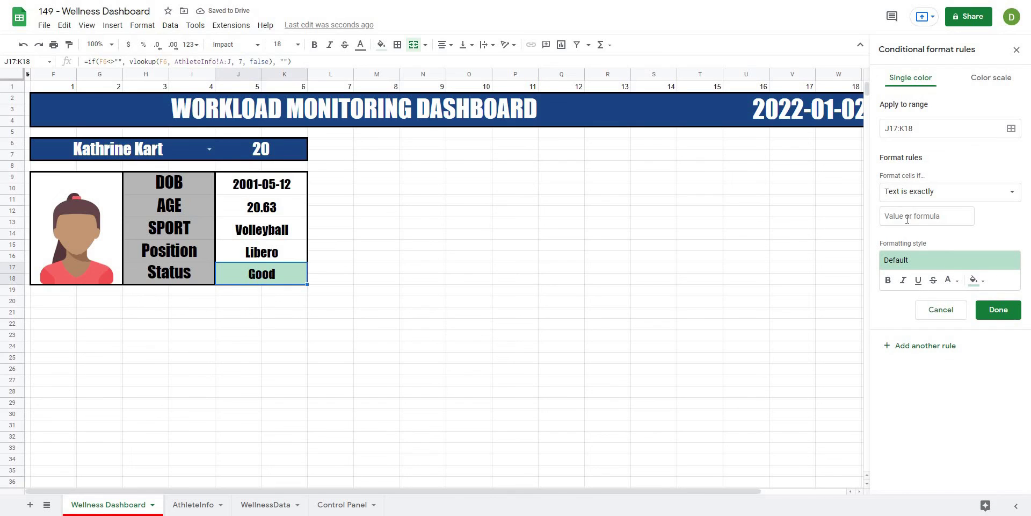
{"action": "left_click", "coordinate": [907, 219]}
{"action": "type", "text": "Out"}
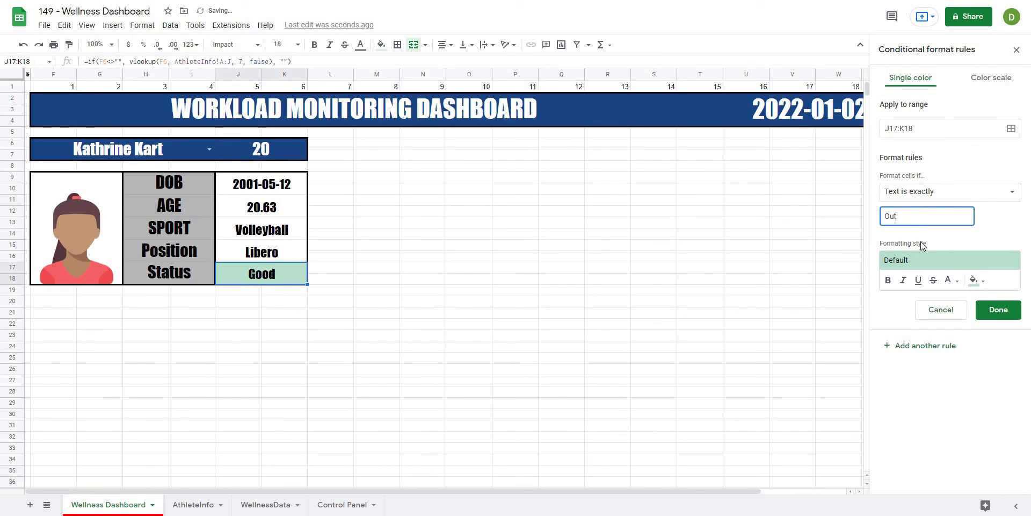
{"action": "left_click", "coordinate": [982, 281]}
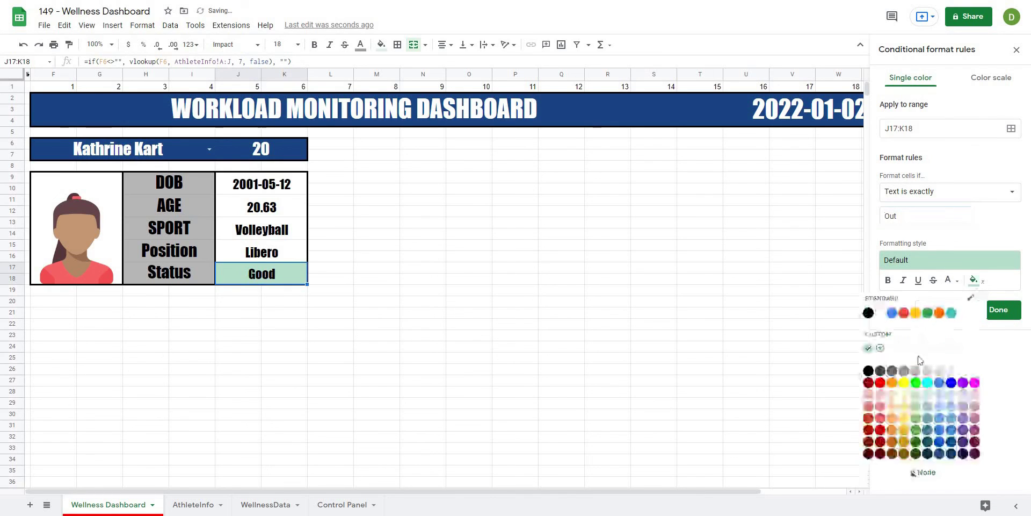
{"action": "left_click", "coordinate": [880, 393]}
{"action": "left_click", "coordinate": [999, 310]}
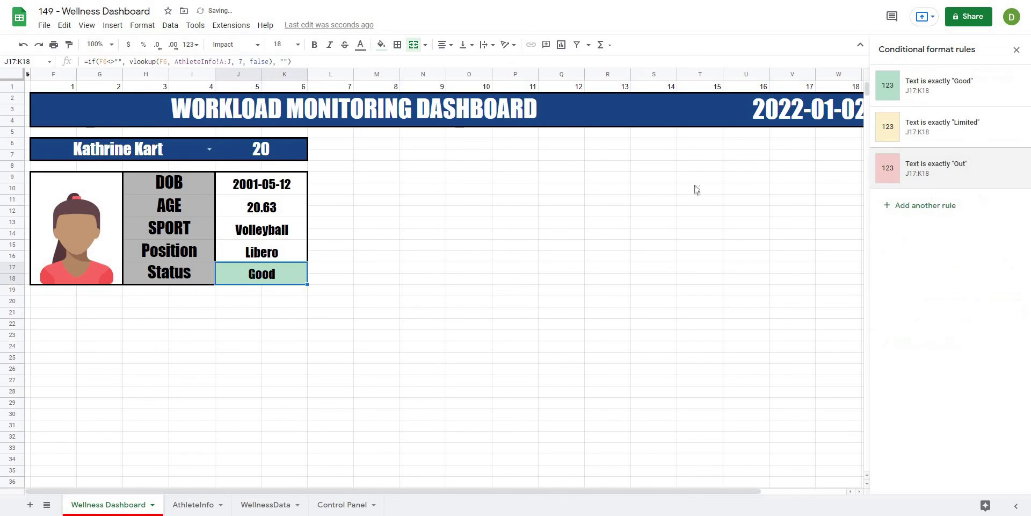
{"action": "left_click", "coordinate": [608, 222]}
Test the Status colours by switching the athlete dropdown in F6:I7 among several athletes, finishing on the third listed athlete
{"action": "left_click", "coordinate": [209, 149]}
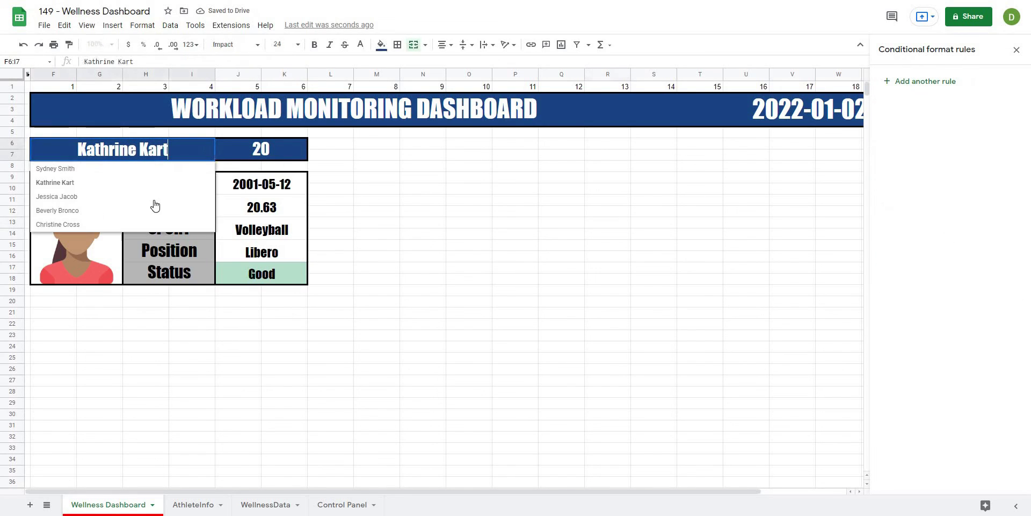
{"action": "left_click", "coordinate": [152, 196]}
{"action": "left_click", "coordinate": [209, 156]}
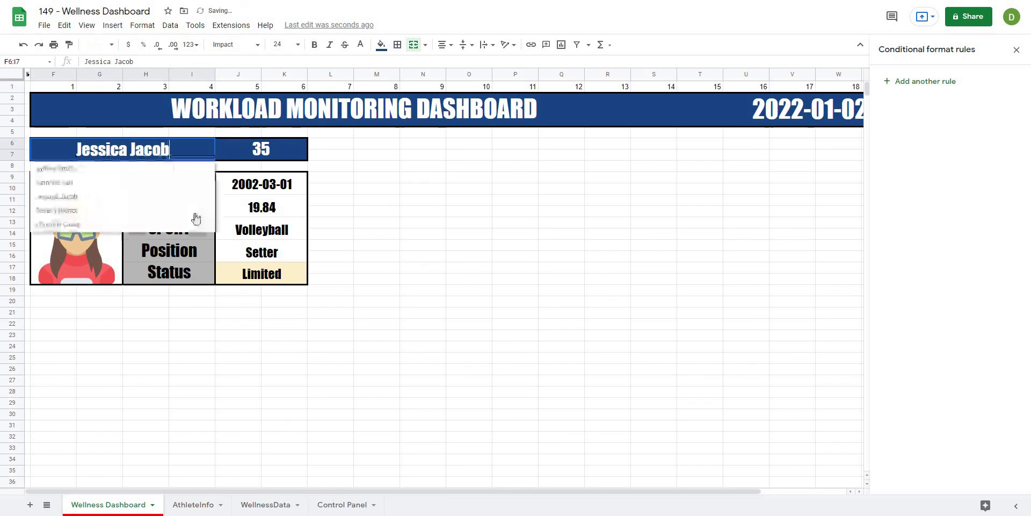
{"action": "left_click", "coordinate": [196, 211]}
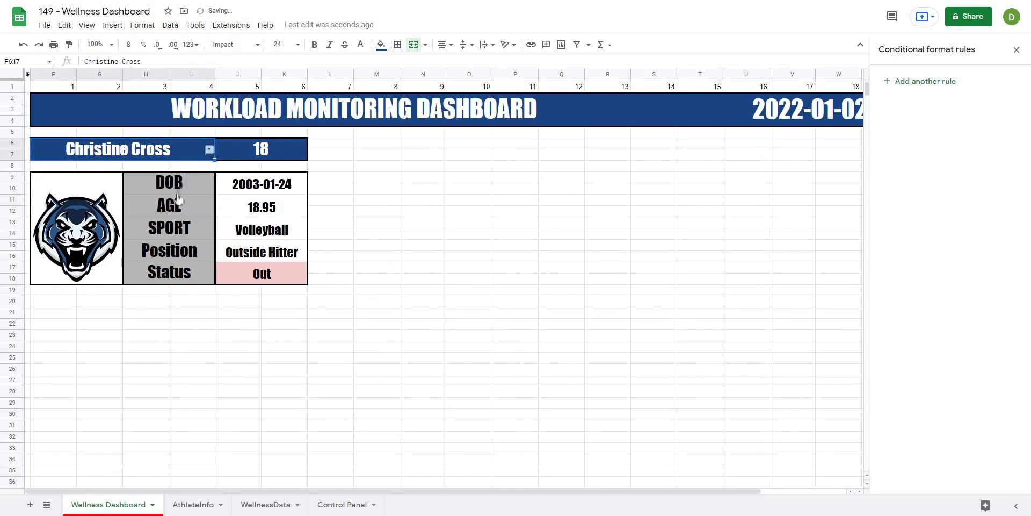
{"action": "left_click", "coordinate": [209, 150]}
{"action": "left_click", "coordinate": [173, 214]}
{"action": "left_click", "coordinate": [205, 150]}
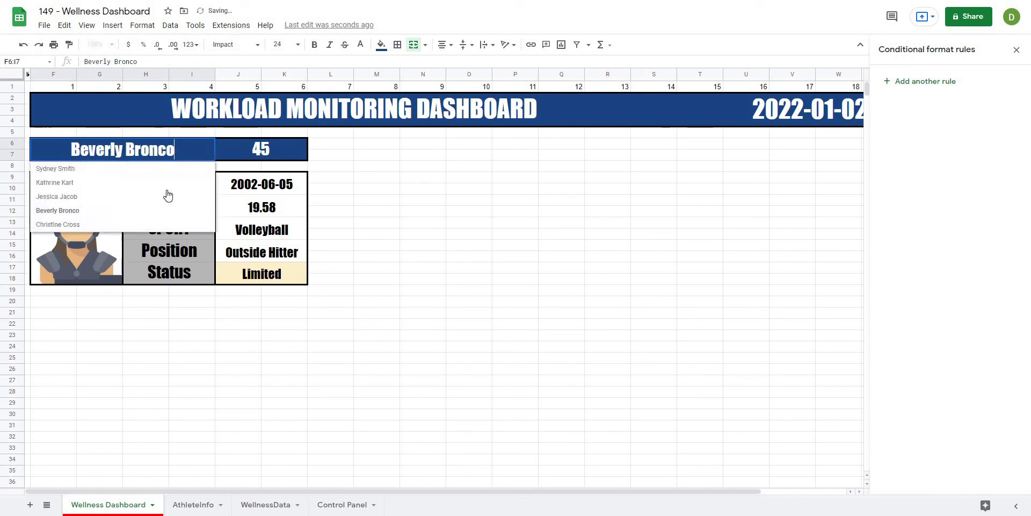
{"action": "left_click", "coordinate": [166, 196]}
{"action": "left_click", "coordinate": [263, 277]}
{"action": "left_click", "coordinate": [423, 300]}
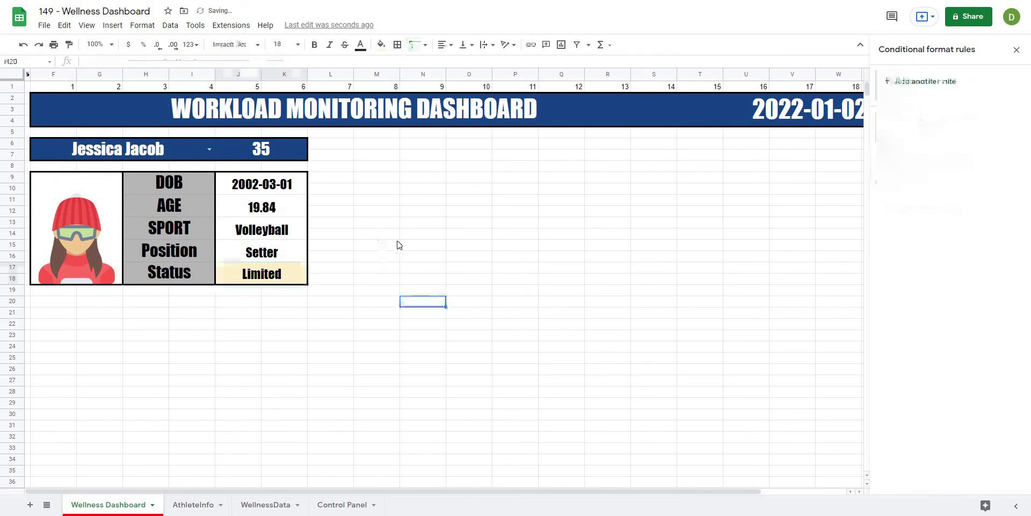
{"action": "left_click", "coordinate": [396, 234]}
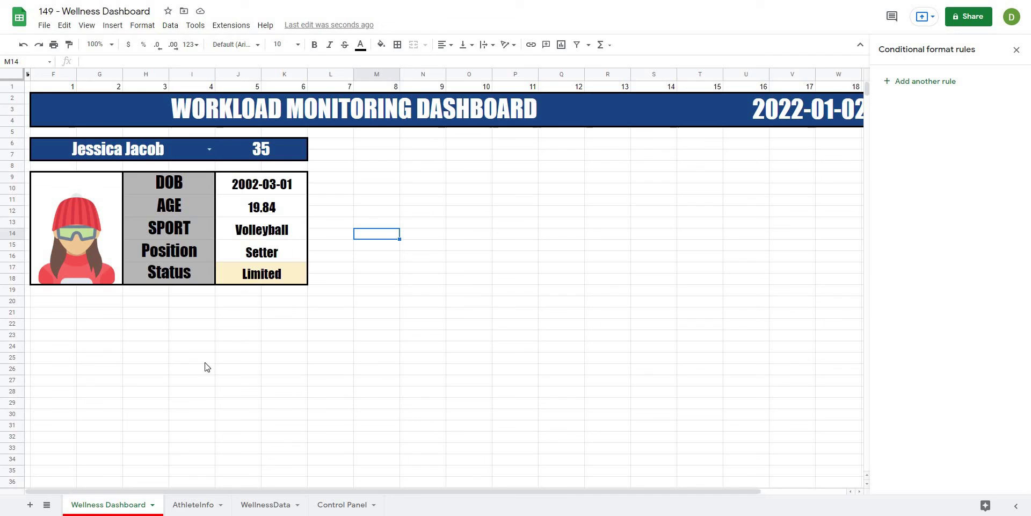
{"action": "left_click_drag", "start_coordinate": [51, 301], "coordinate": [261, 360]}
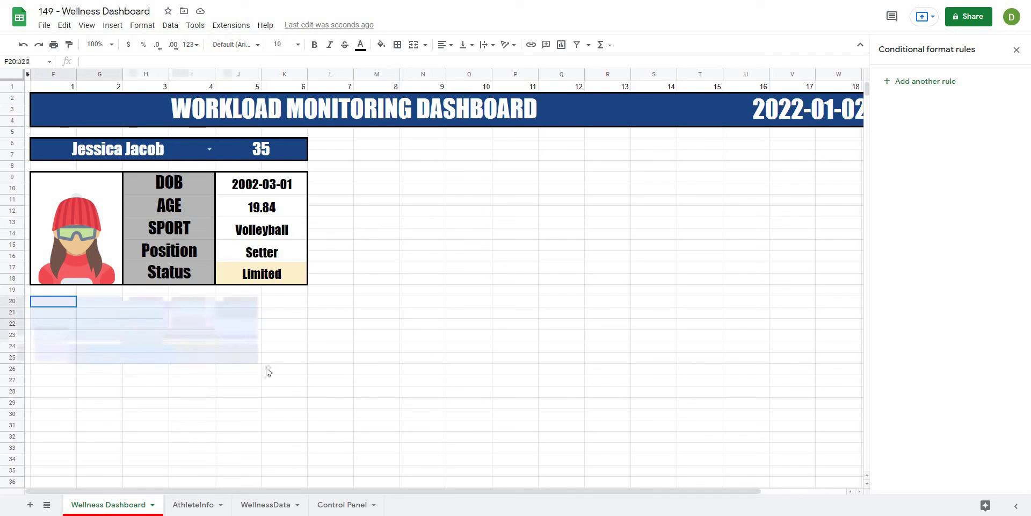
{"action": "left_click", "coordinate": [393, 347]}
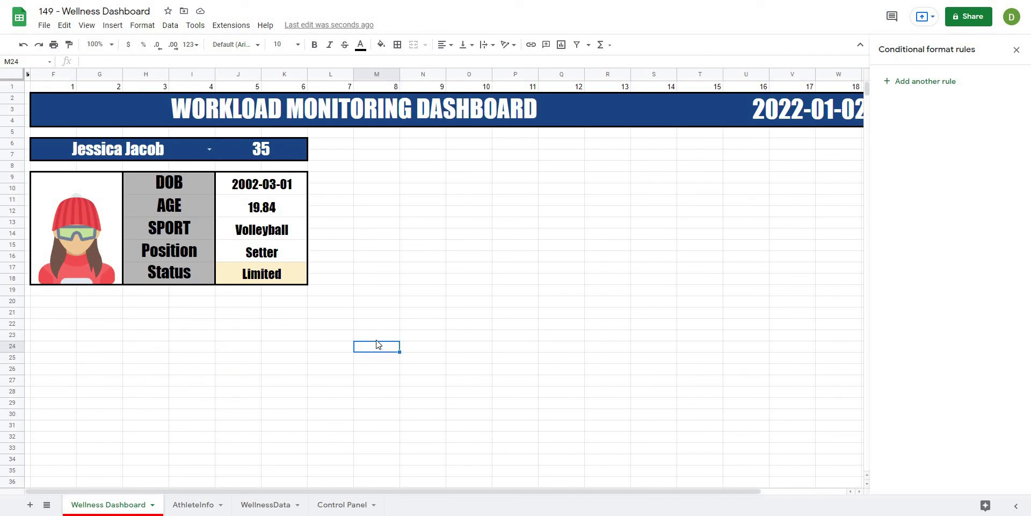